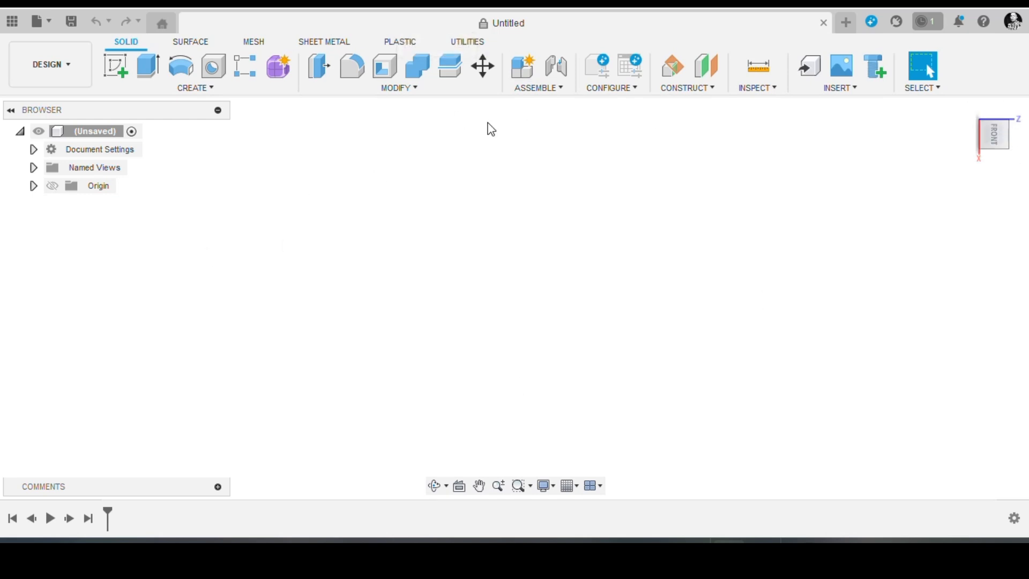
Step: Start a sketch on the front XZ plane, oriented so the Z axis runs horizontally
left_click(121, 69)
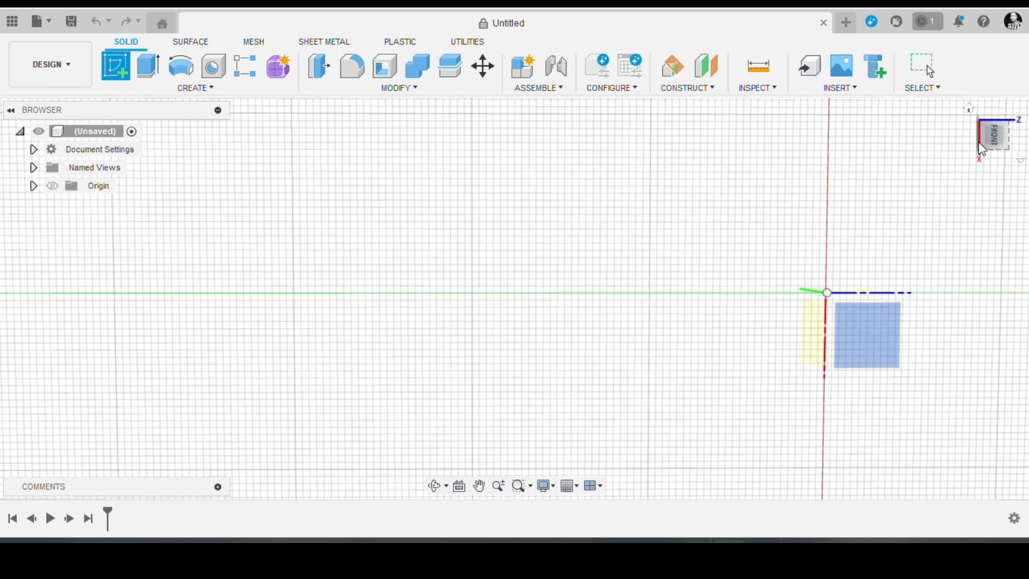
left_click(985, 146)
left_click(983, 143)
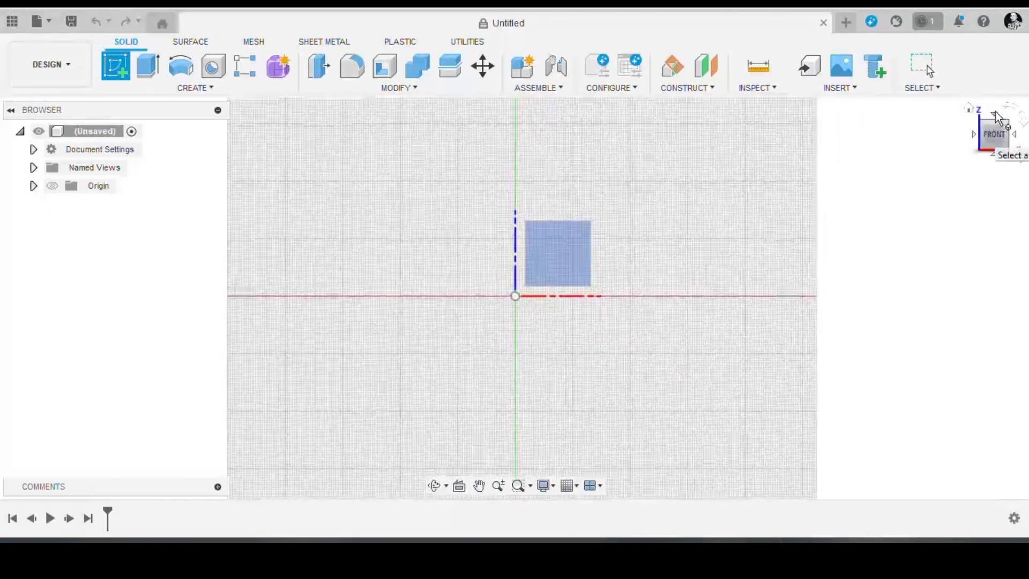
left_click(1021, 114)
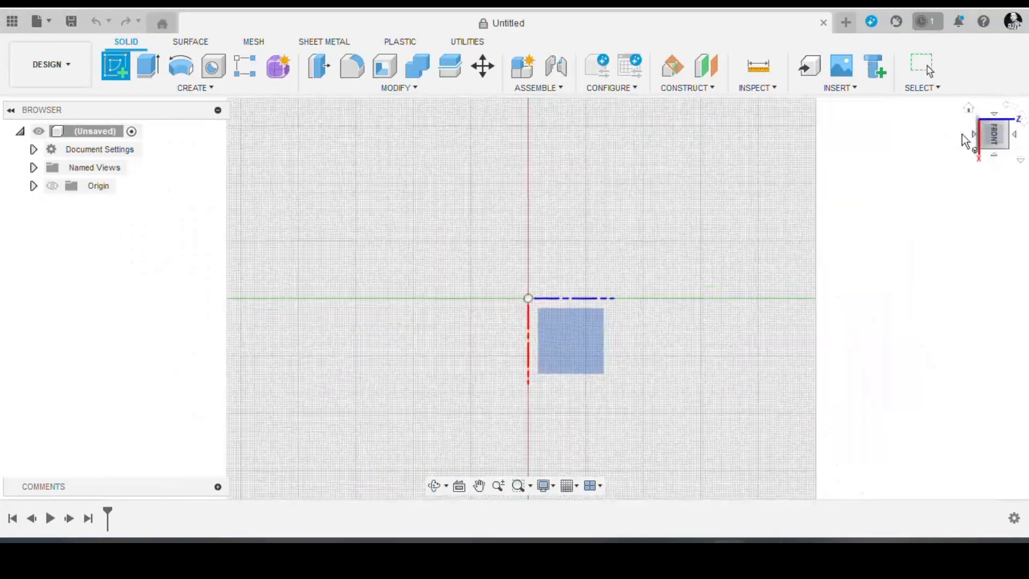
left_click(587, 333)
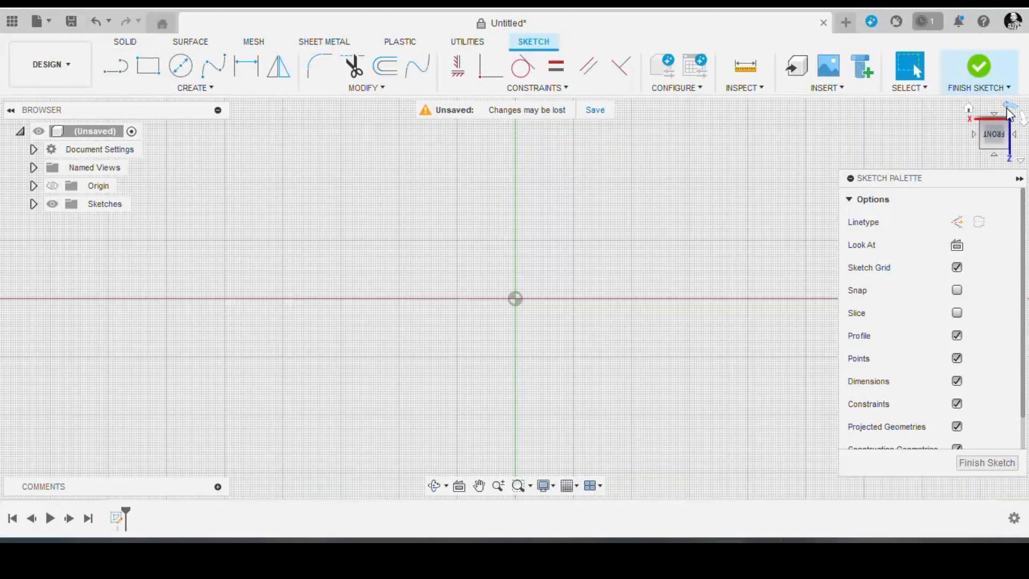
left_click(1008, 111)
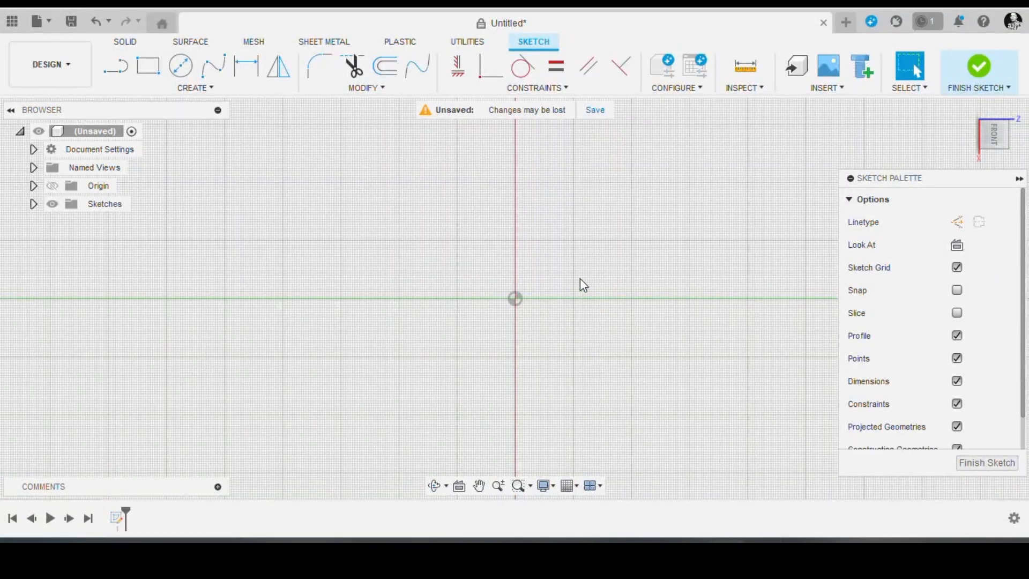
Step: Change the document's active units to millimeters
left_click(116, 67)
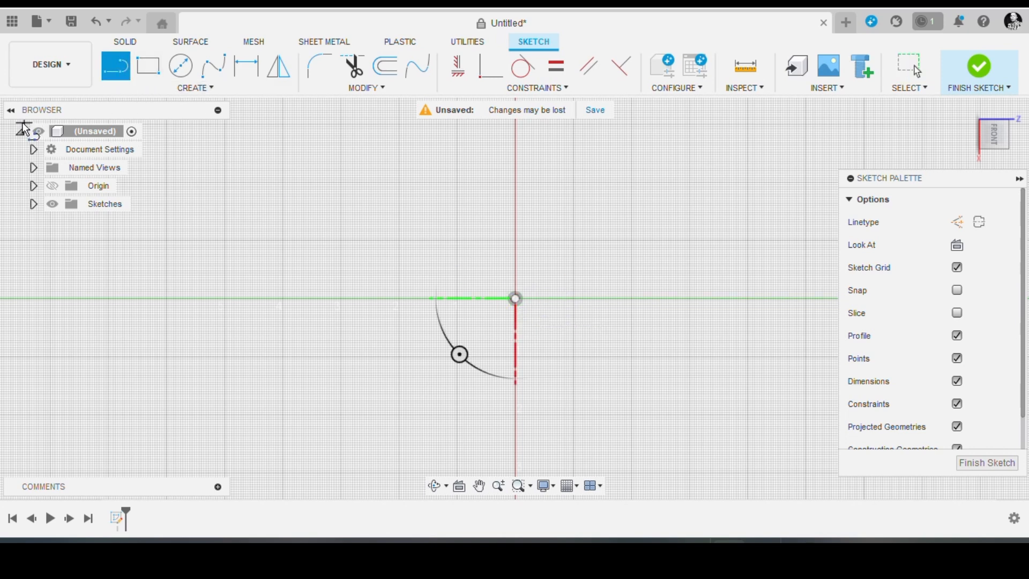
left_click(34, 150)
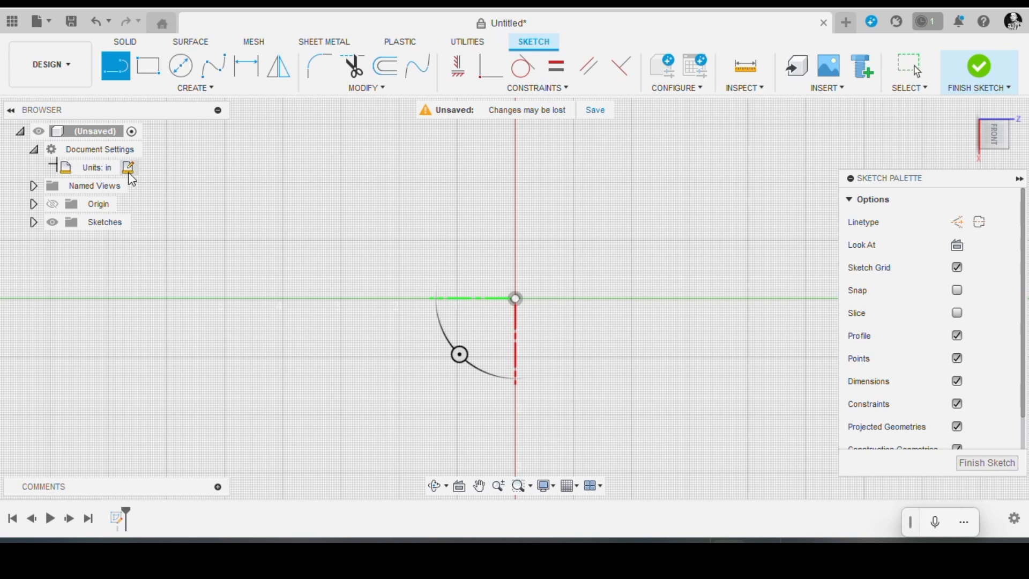
left_click(128, 167)
left_click(761, 201)
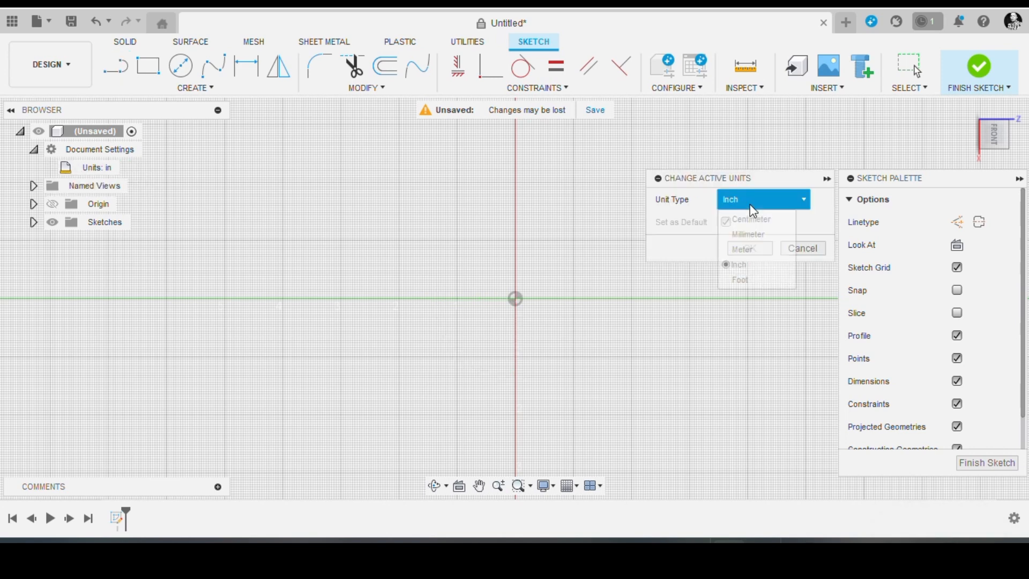
left_click(743, 234)
left_click(750, 249)
Step: Draw connected lines from the origin: about 44 mm up, about 22 mm across, then a raised shoulder stepping back down below the first level
key("l")
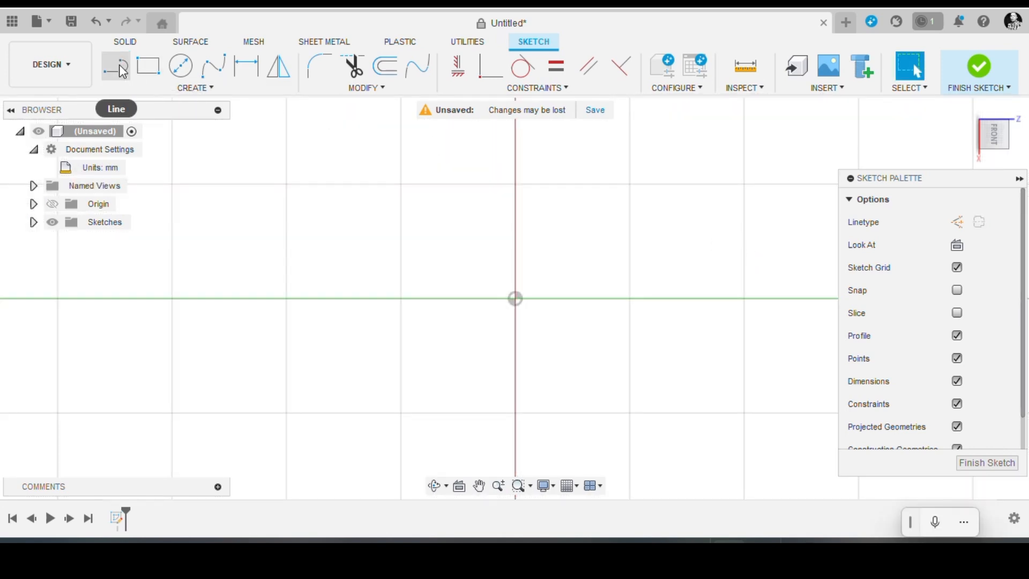
left_click(515, 298)
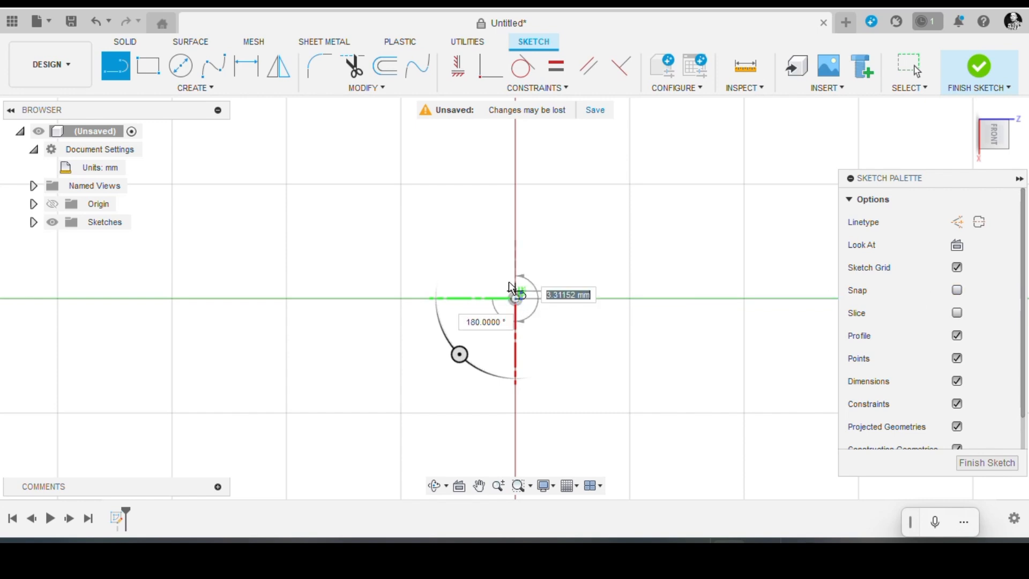
left_click(515, 199)
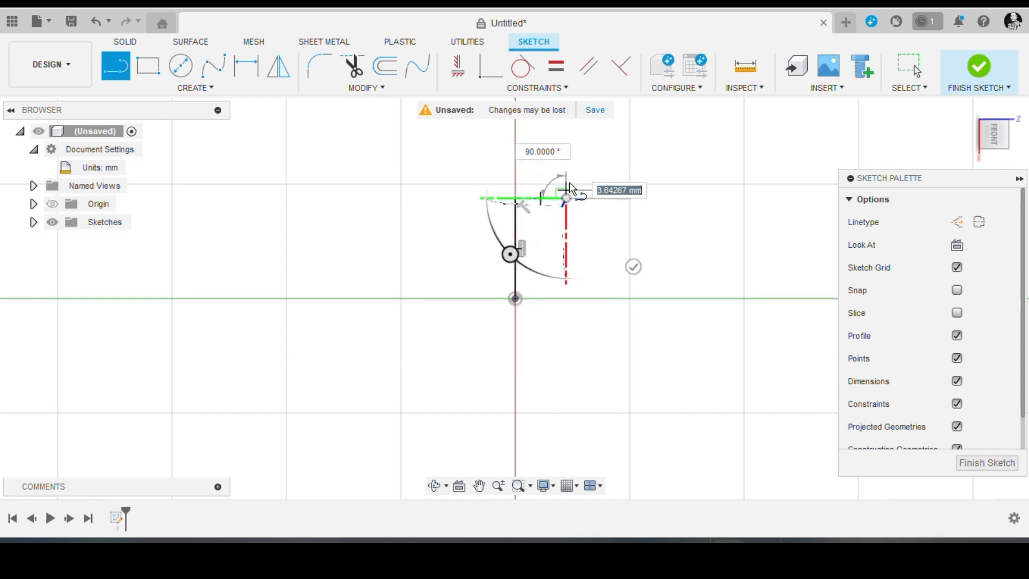
left_click(566, 195)
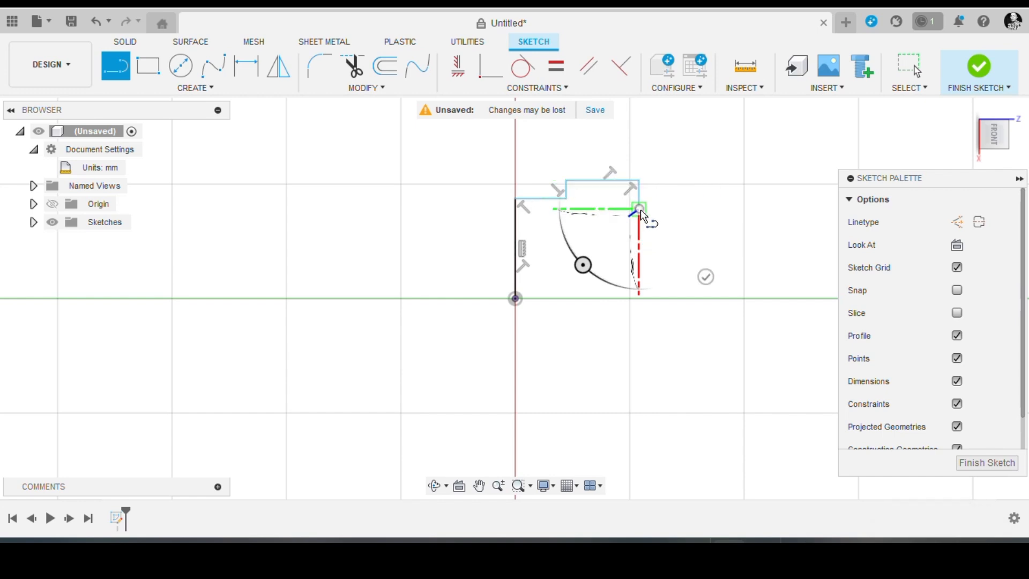
left_click(638, 209)
Step: Continue the upper outline past the shoulder with a flat, a narrow rectangular groove, another flat, a downward taper and a short horizontal end segment
left_click(705, 212)
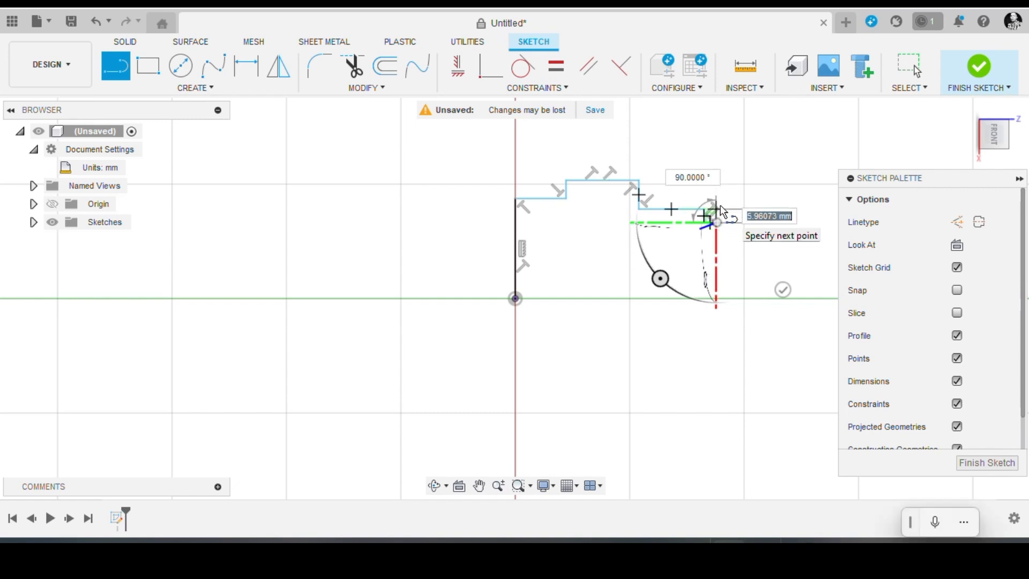
left_click(718, 214)
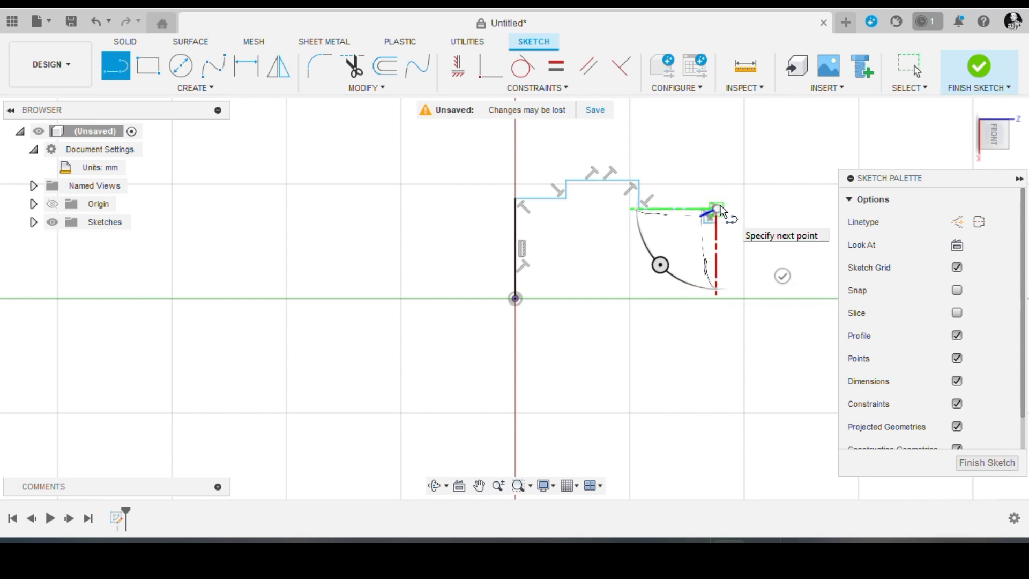
left_click(753, 210)
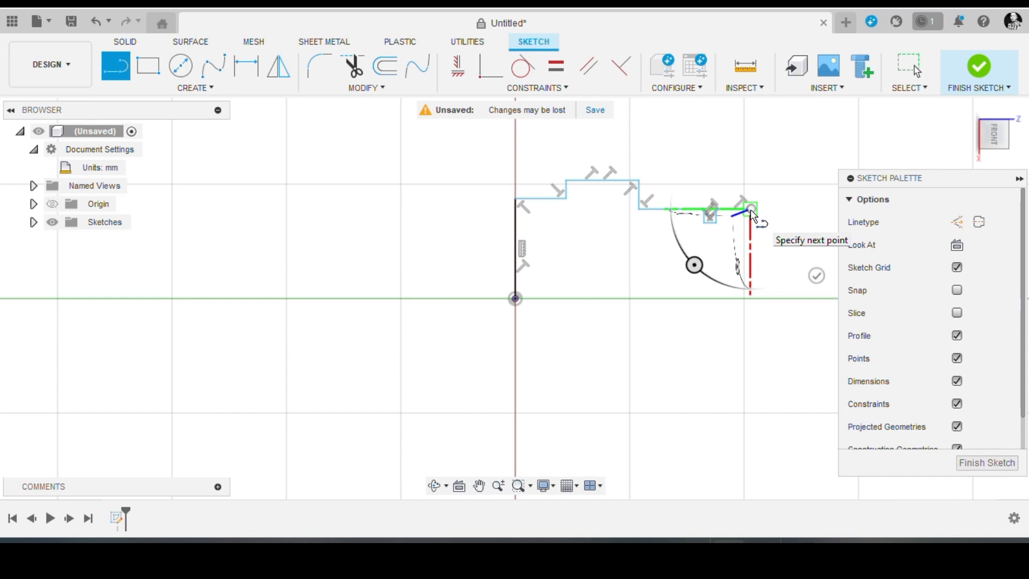
left_click(782, 222)
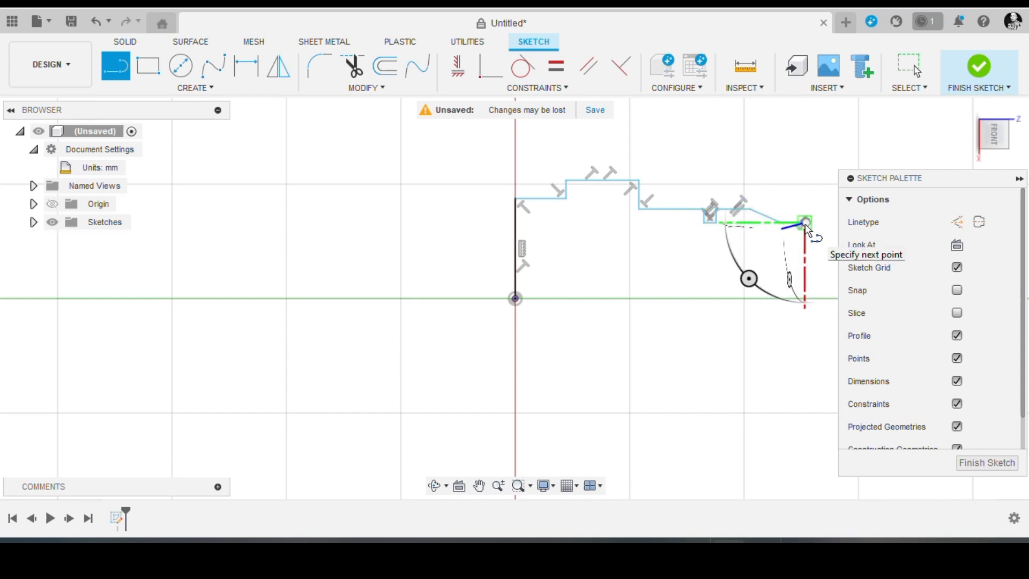
left_click(806, 223)
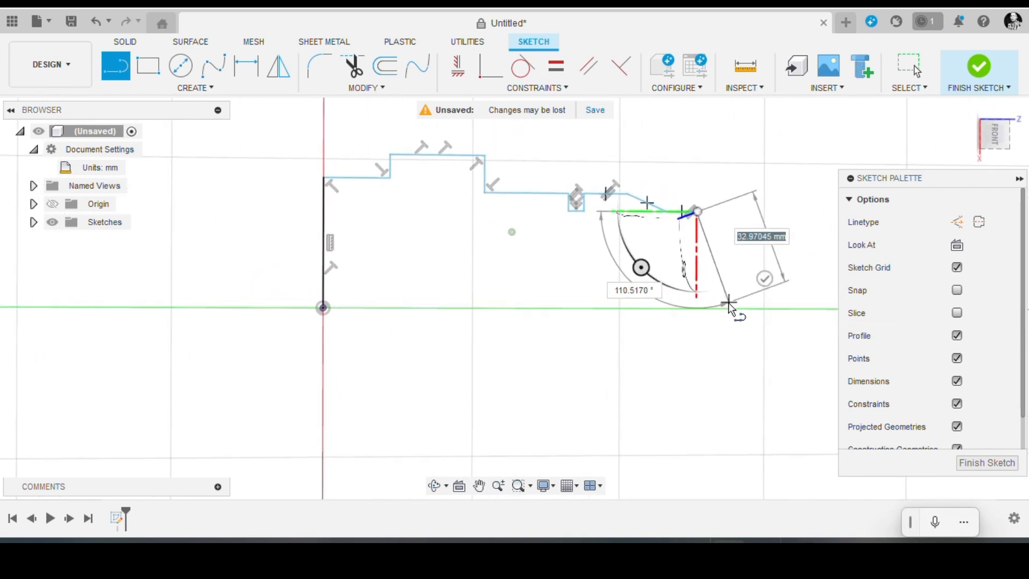
Step: Enable sketch snapping and close the profile with a vertical line down to the horizontal axis and a line back to the origin
left_click(957, 290)
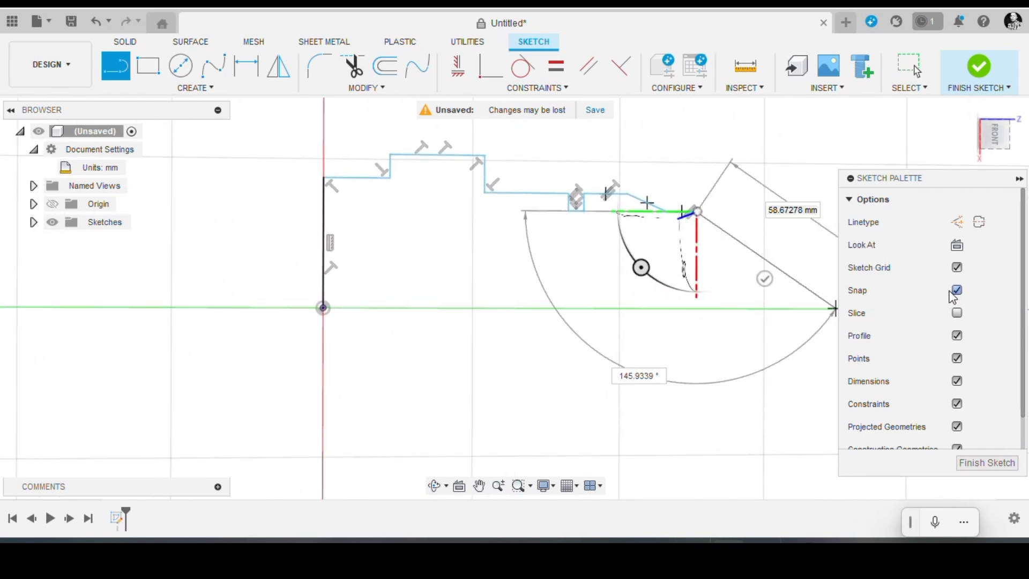
left_click(696, 309)
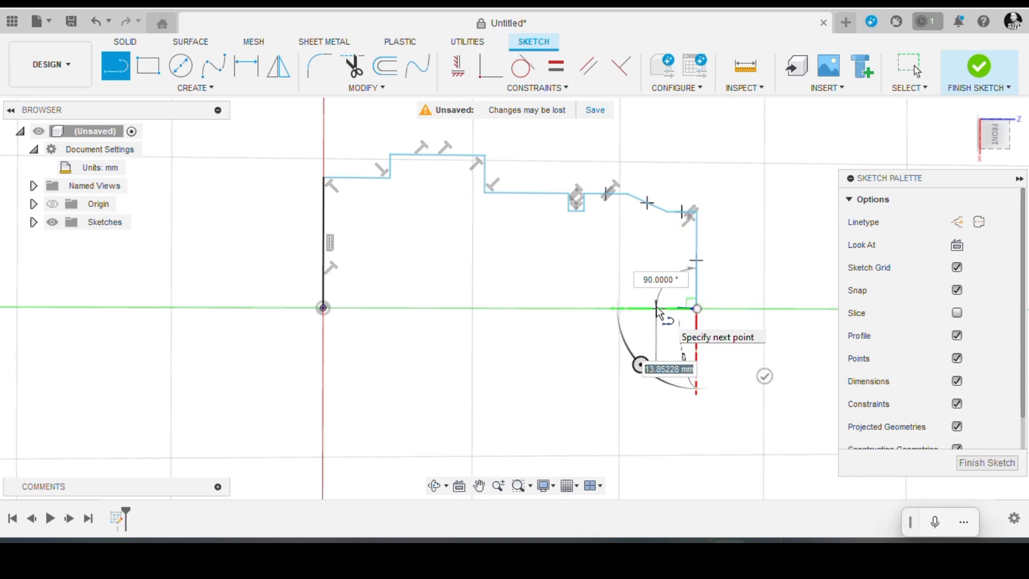
left_click(322, 308)
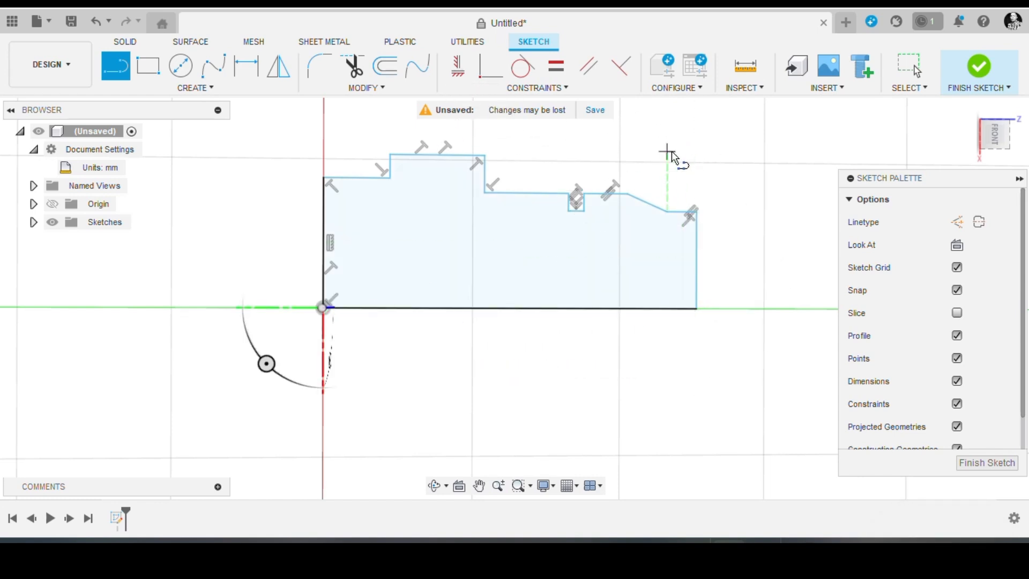
key("Escape")
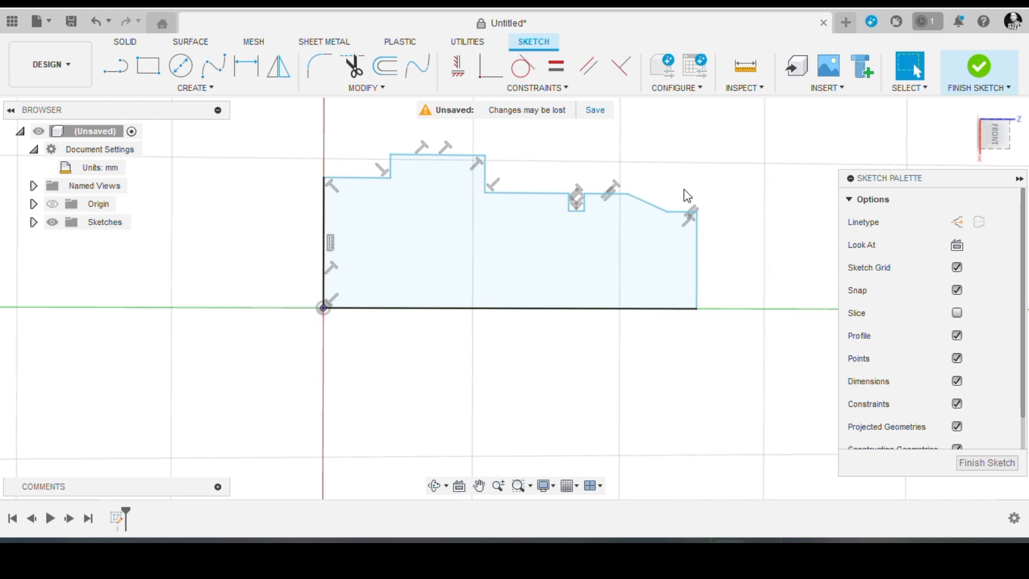
Step: Dimension the first step's horizontal edge from the origin with a height of 80/2 mm
key("d")
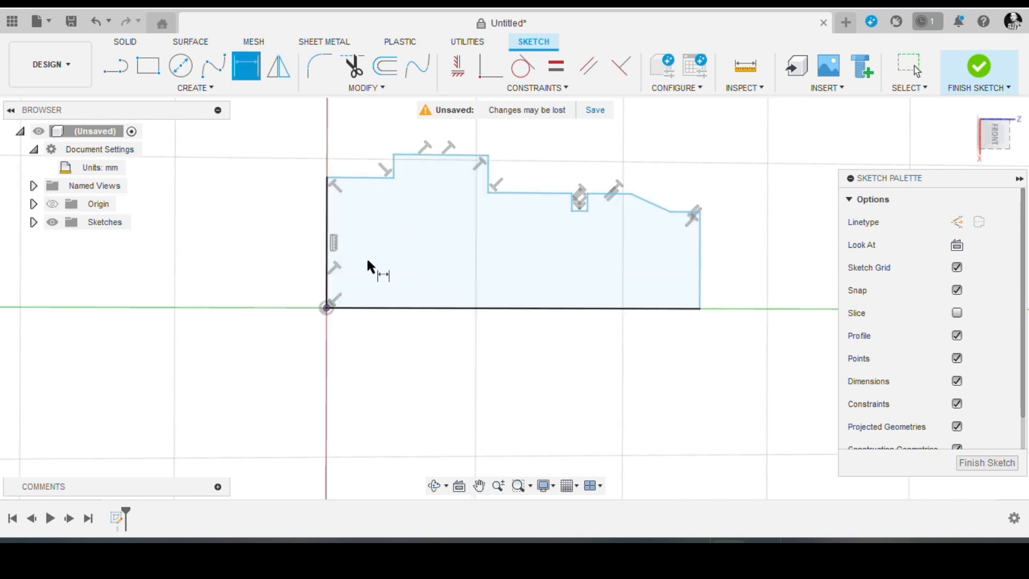
left_click(355, 177)
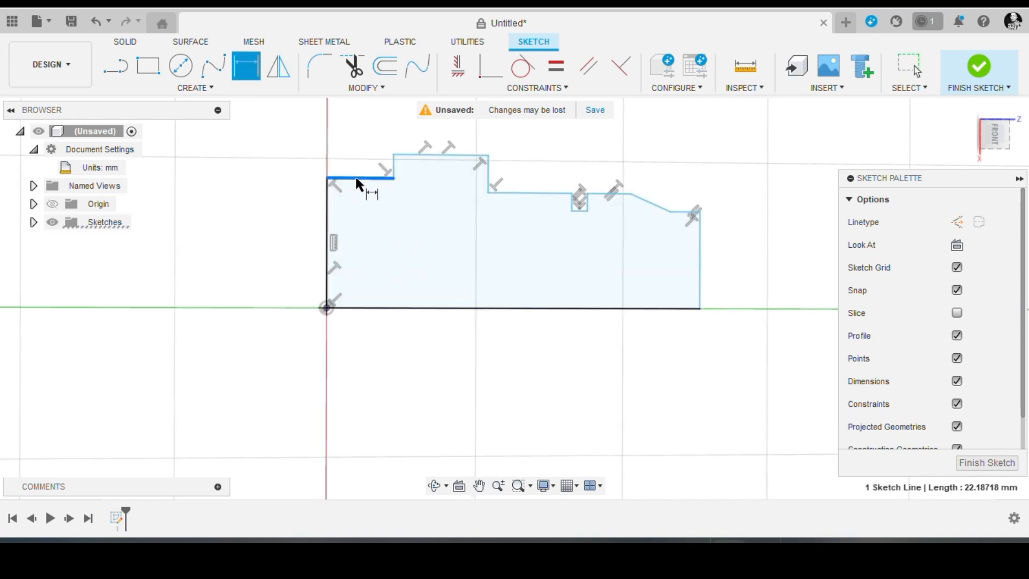
left_click(325, 308)
left_click(248, 243)
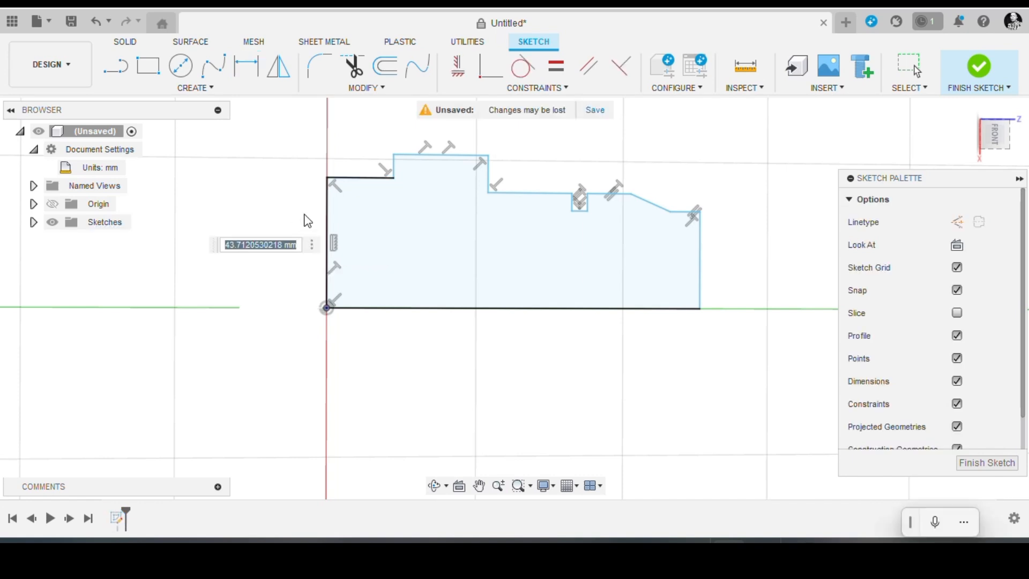
type("80/2")
key("Return")
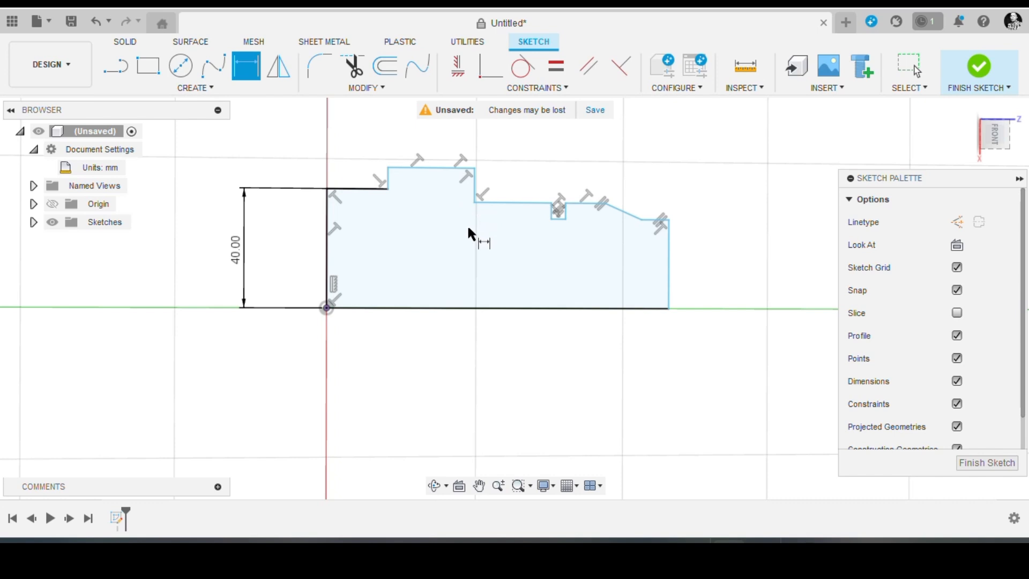
Step: Dimension the raised shoulder's upper edge from the origin with a height of 100/2 mm
left_click(409, 168)
left_click(325, 303)
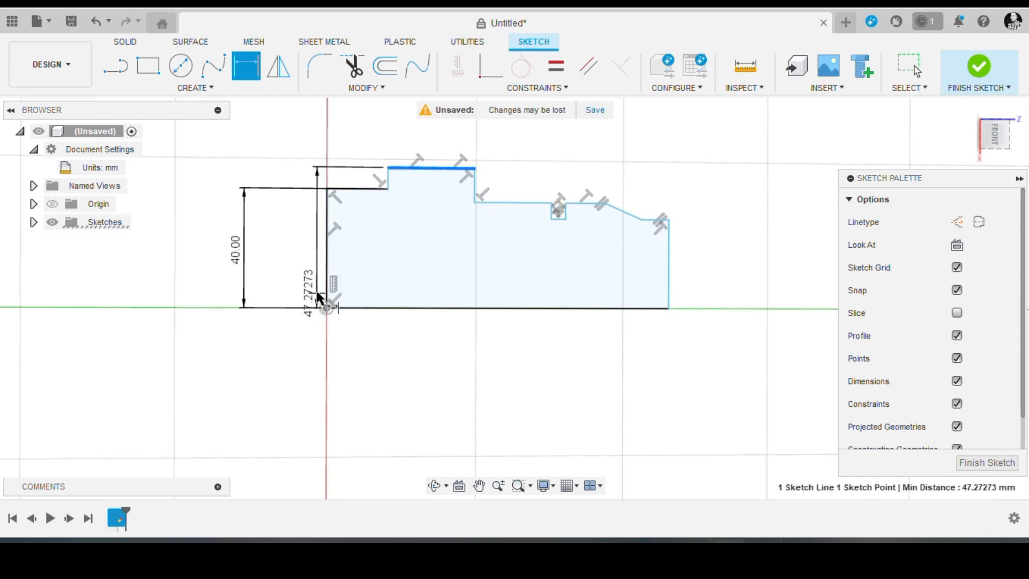
left_click(193, 237)
type("100")
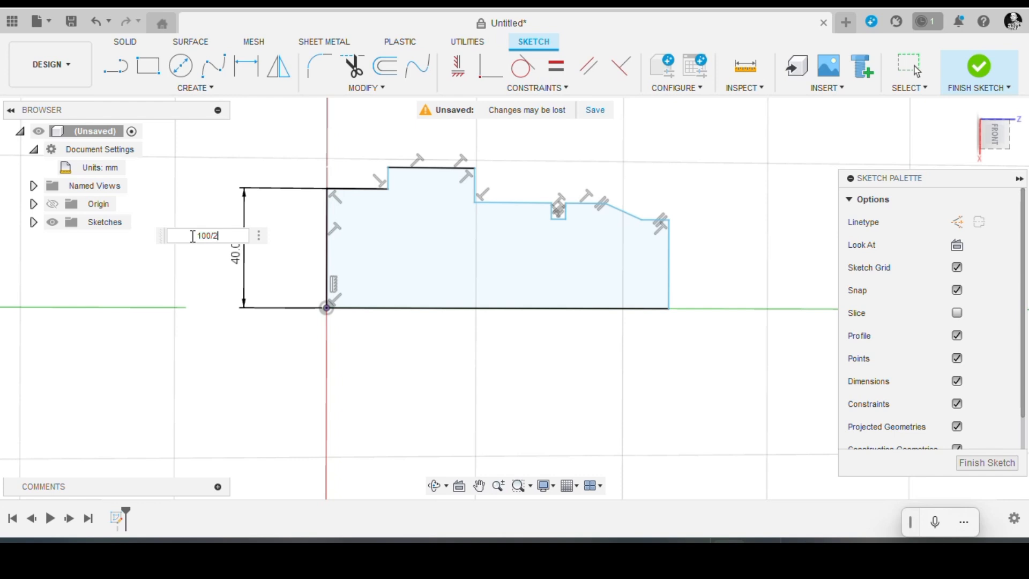
type("/2")
key("Return")
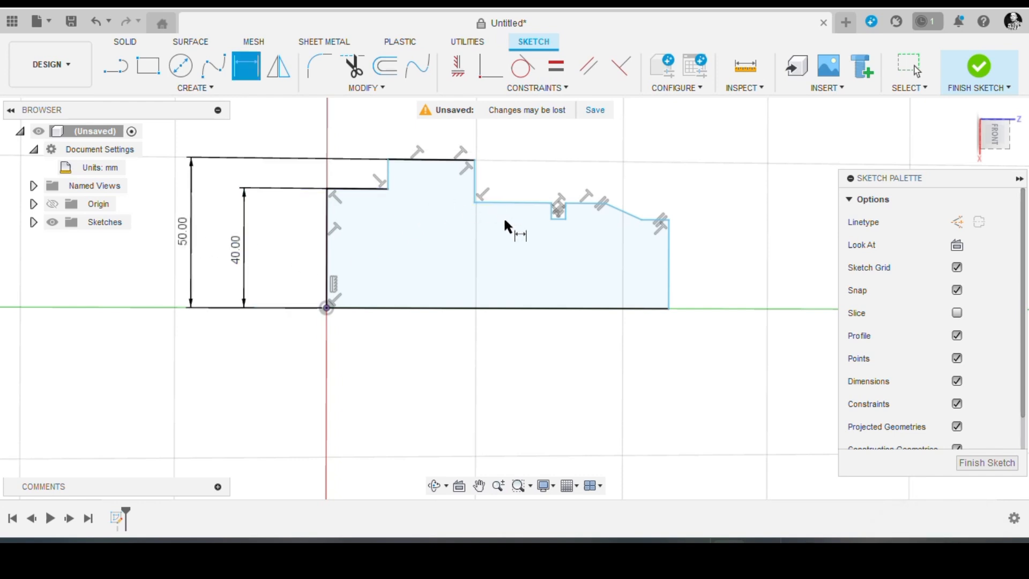
Step: Dimension the flat between the shoulder and the groove from the origin with a height of 80/2 mm
left_click(475, 202)
left_click(326, 308)
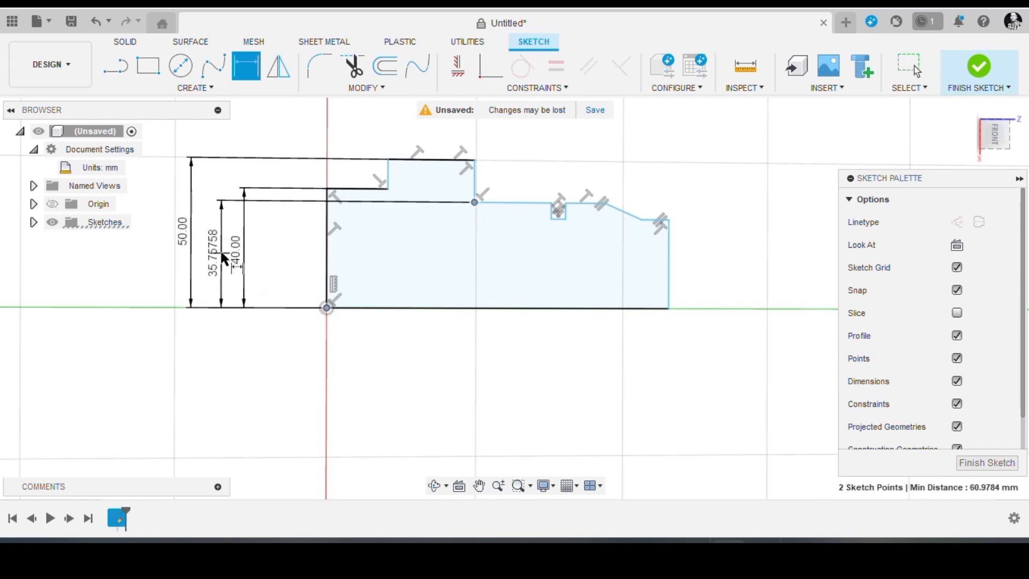
left_click(221, 254)
type("80")
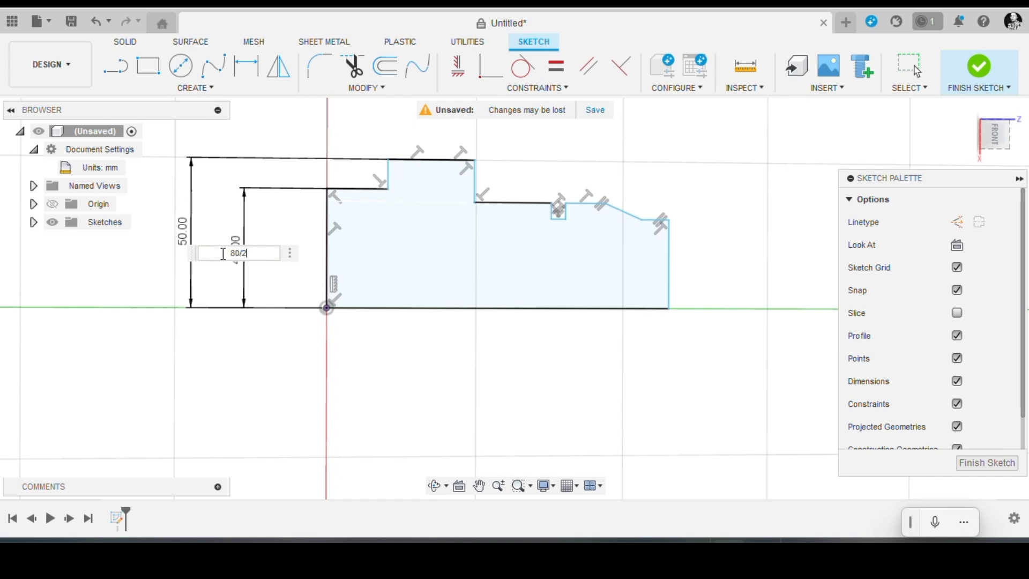
type("/2")
key("Return")
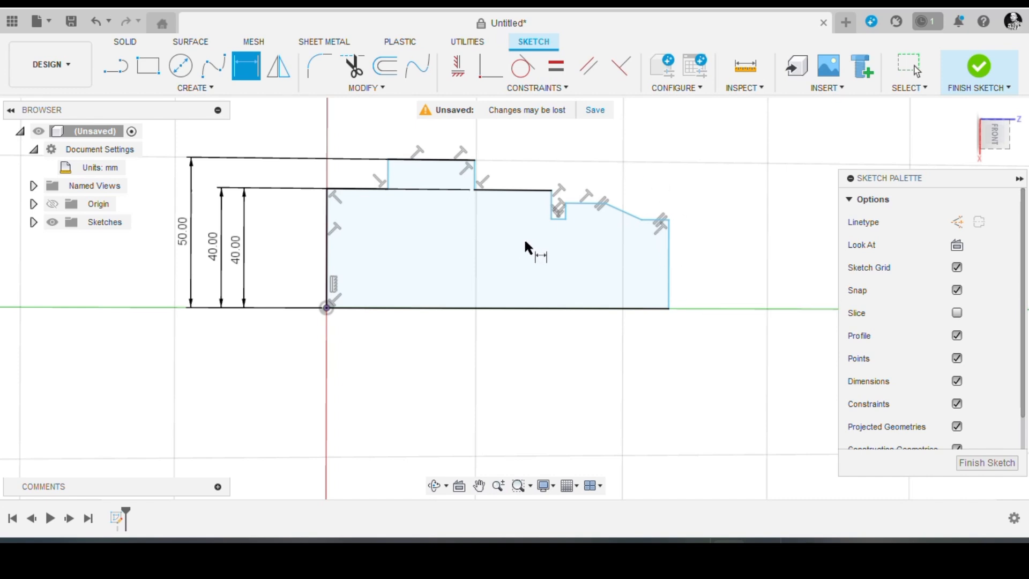
Step: Dimension the groove's bottom corner from the origin with a height of 70/2 mm
left_click(552, 218)
left_click(325, 307)
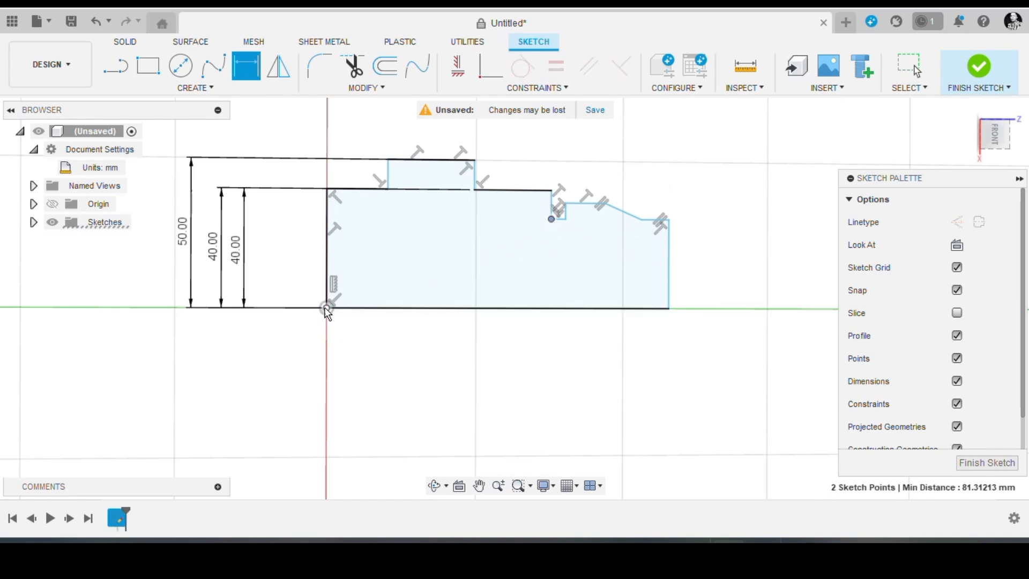
left_click(286, 252)
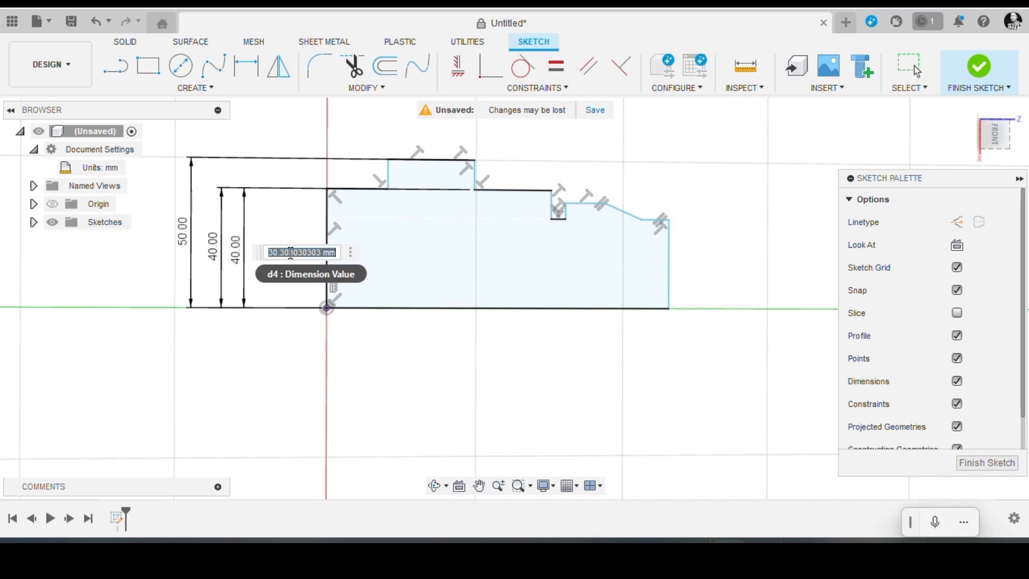
type("70/2")
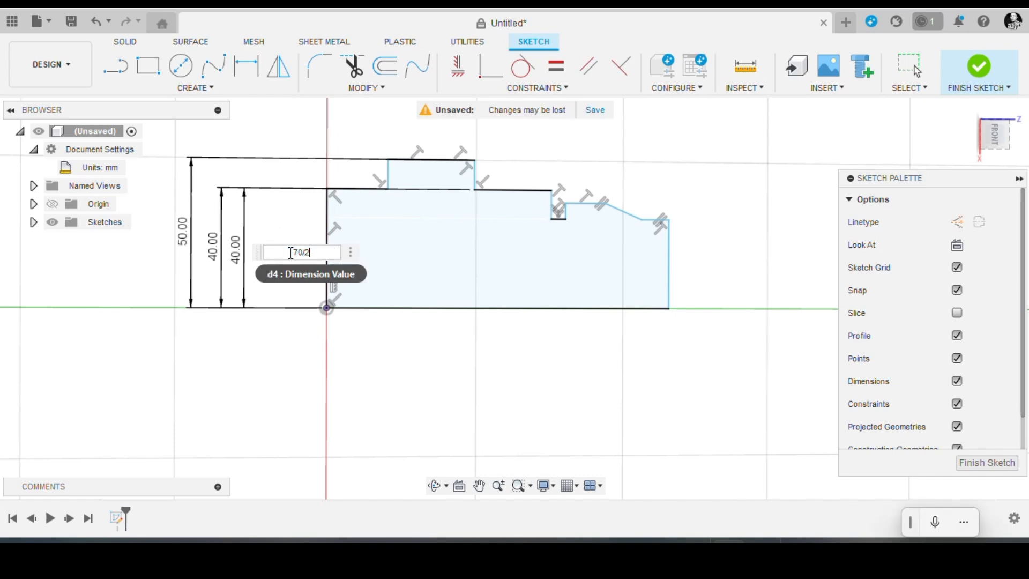
key("Return")
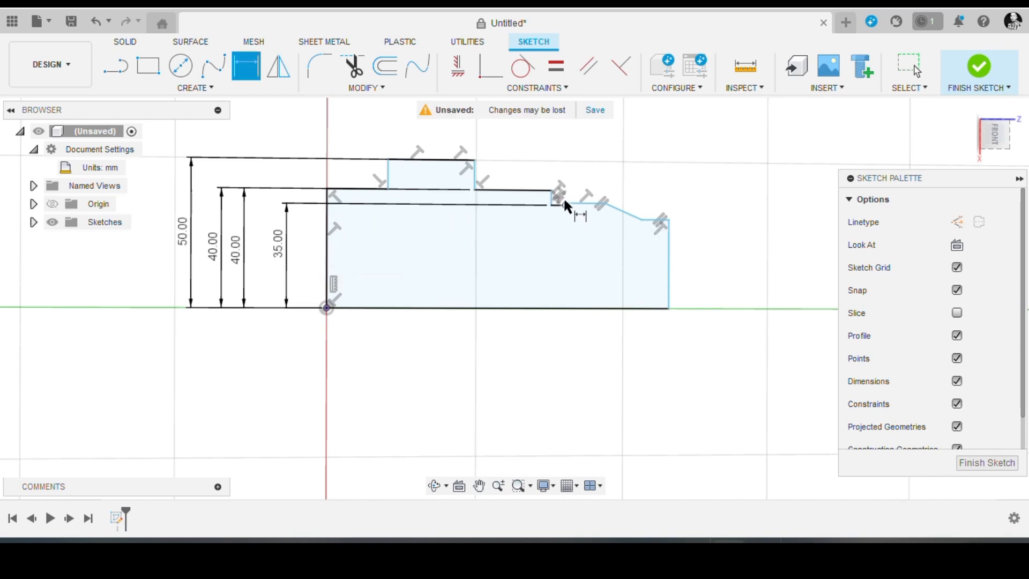
Step: Dimension the start of the flat between the groove and the taper from the origin with a height of 80/2 mm
scroll(564, 203, "up", 5)
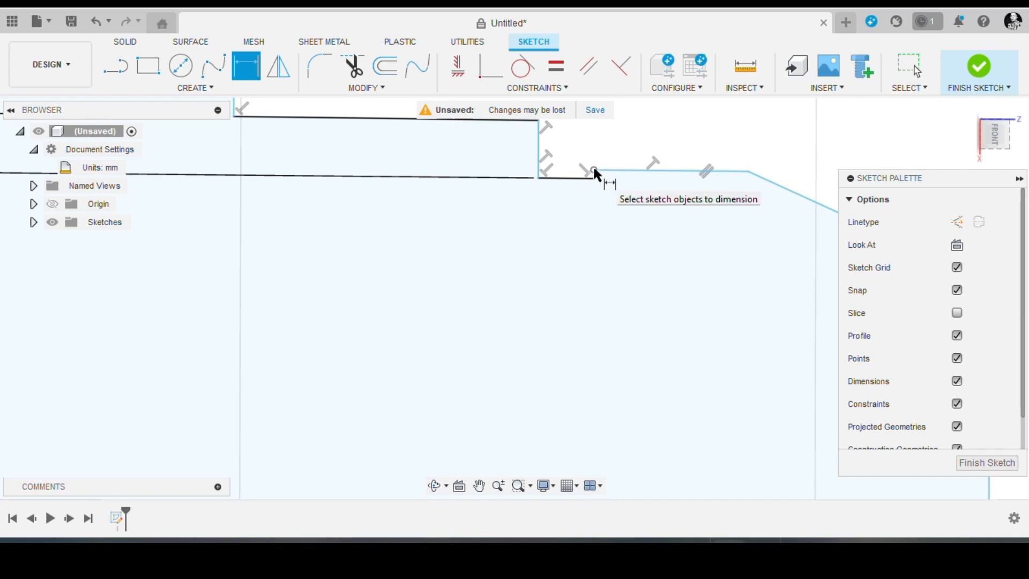
left_click(594, 169)
scroll(242, 333, "down", 3)
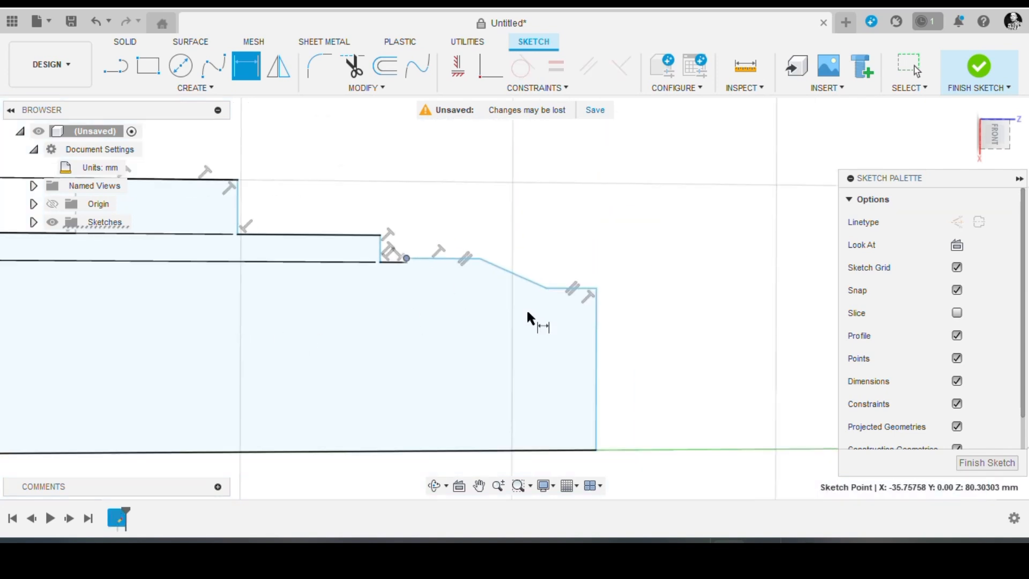
scroll(697, 306, "down", 3)
left_click(298, 387)
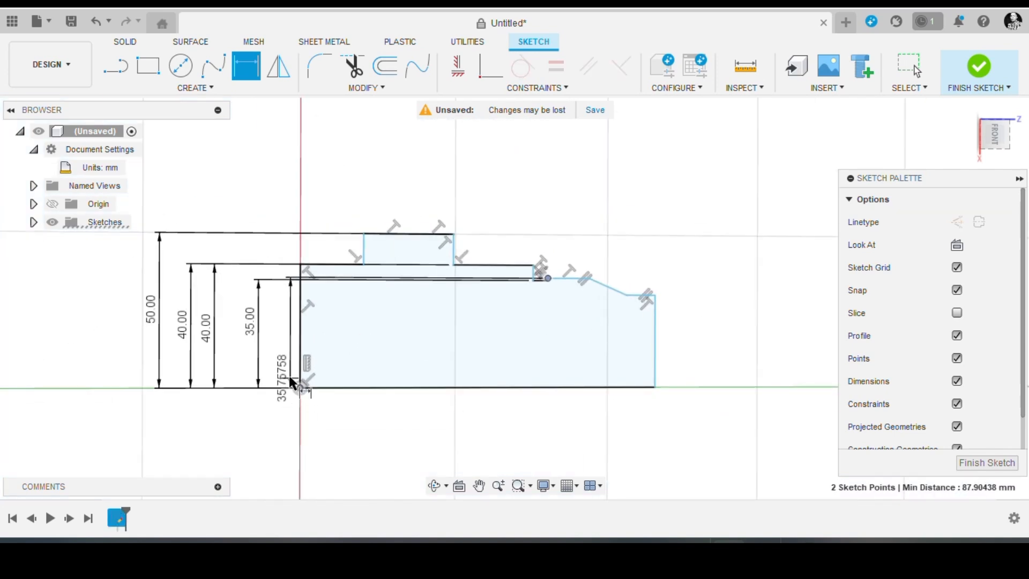
left_click(234, 328)
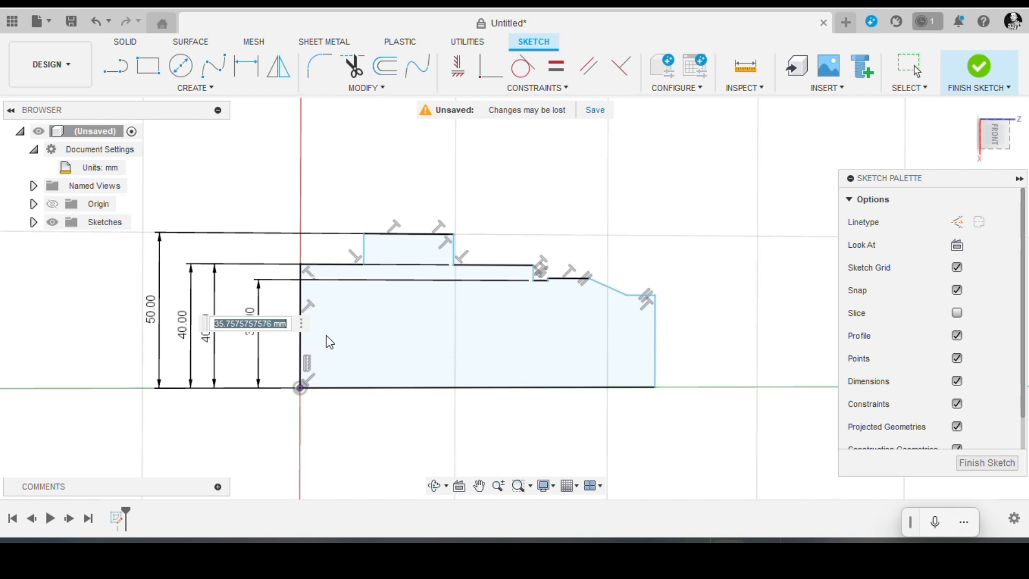
type("80/2")
key("Return")
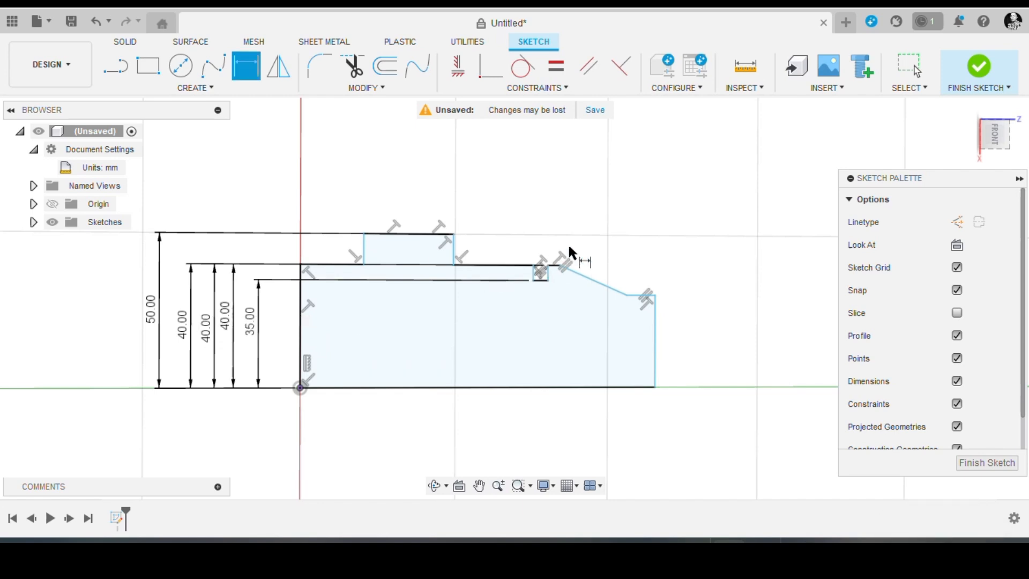
Step: Dimension the horizontal flat between the groove and the taper with a length of 20 mm
scroll(538, 265, "up", 5)
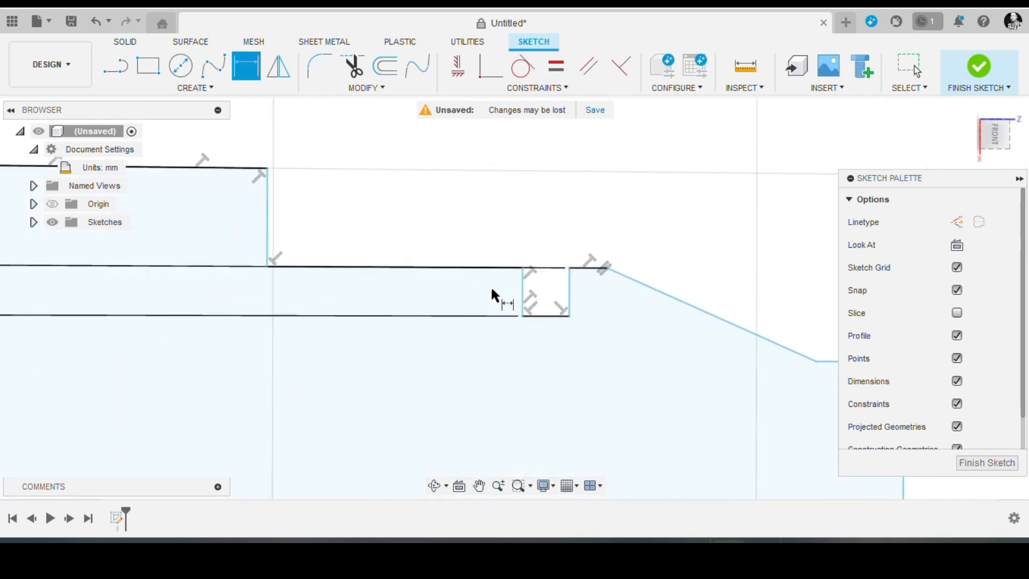
left_click(521, 316)
scroll(401, 339, "down", 2)
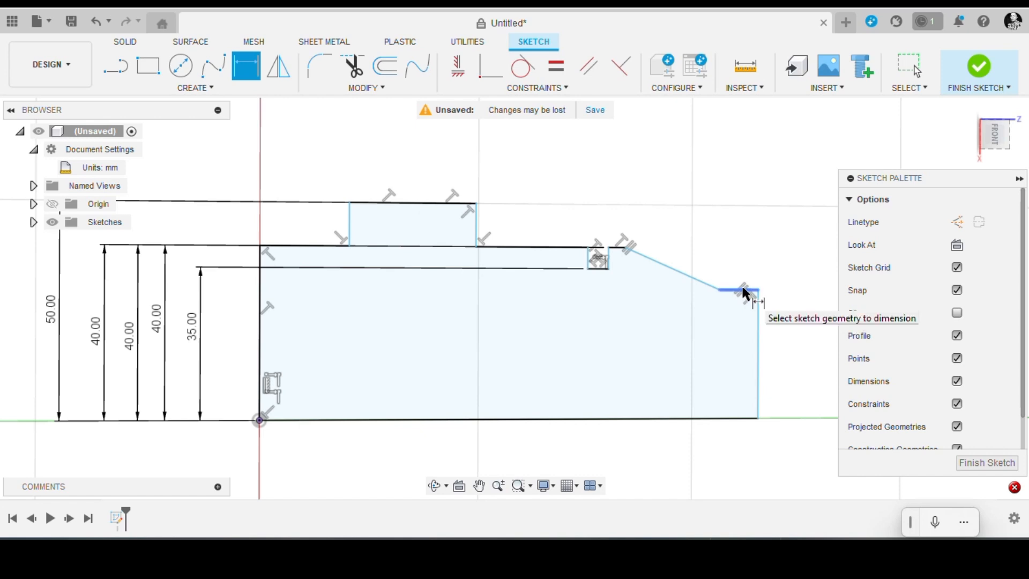
left_click(618, 247)
left_click(617, 151)
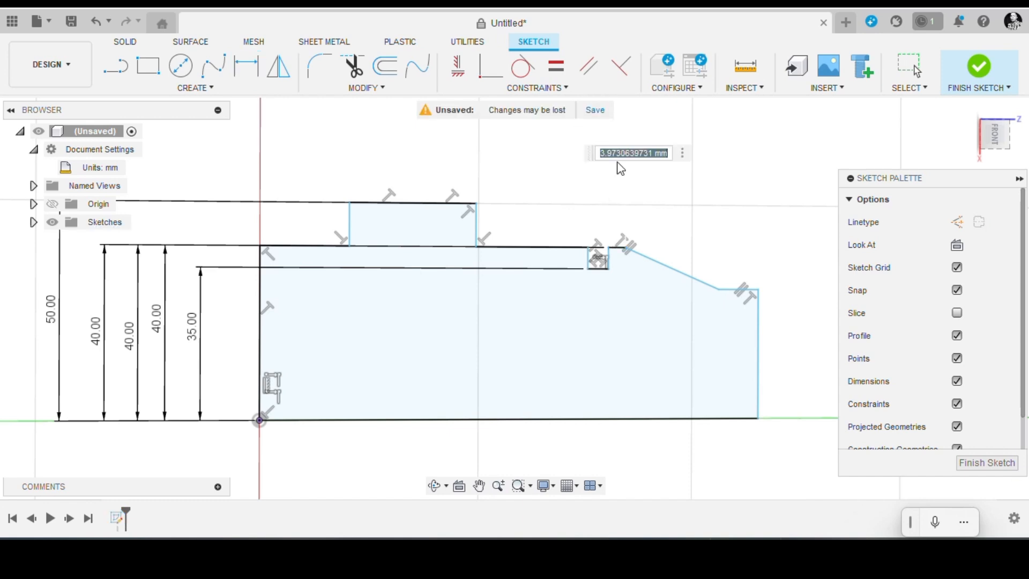
type("20")
key("Return")
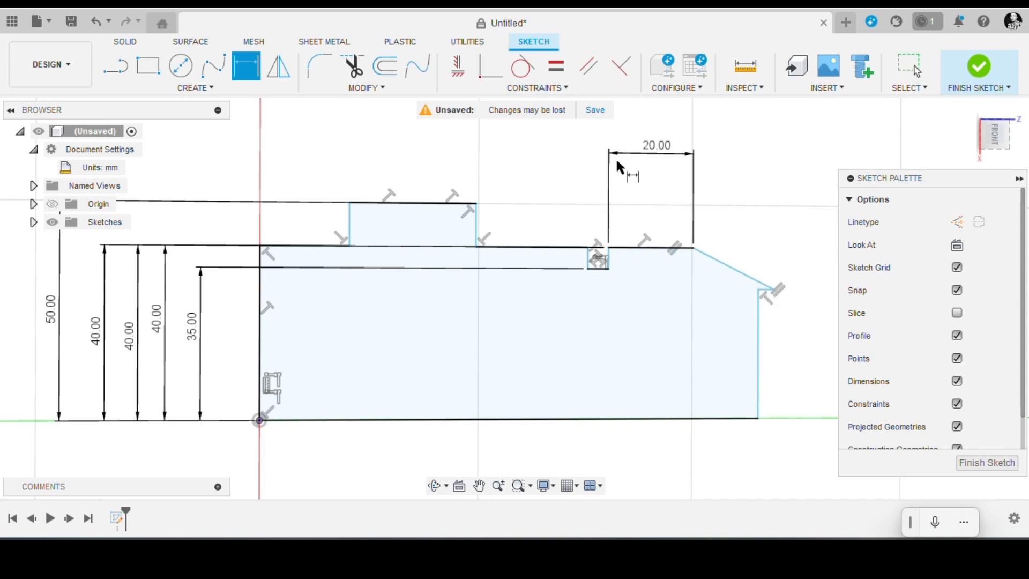
Step: Dimension the overall profile length from the origin to the far end edge as 190 mm
left_click(259, 421)
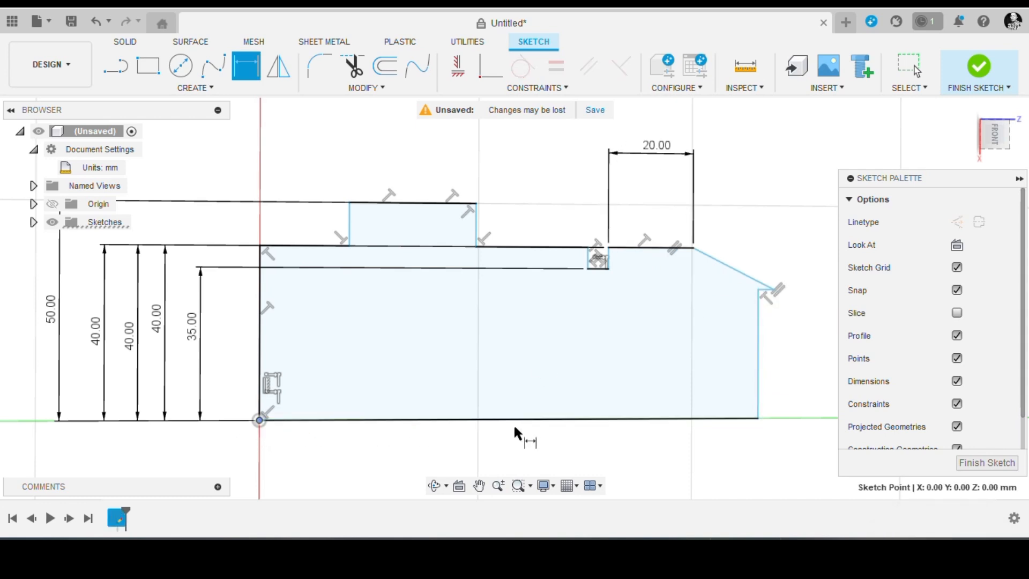
left_click(759, 291)
key("Escape")
left_click(535, 468)
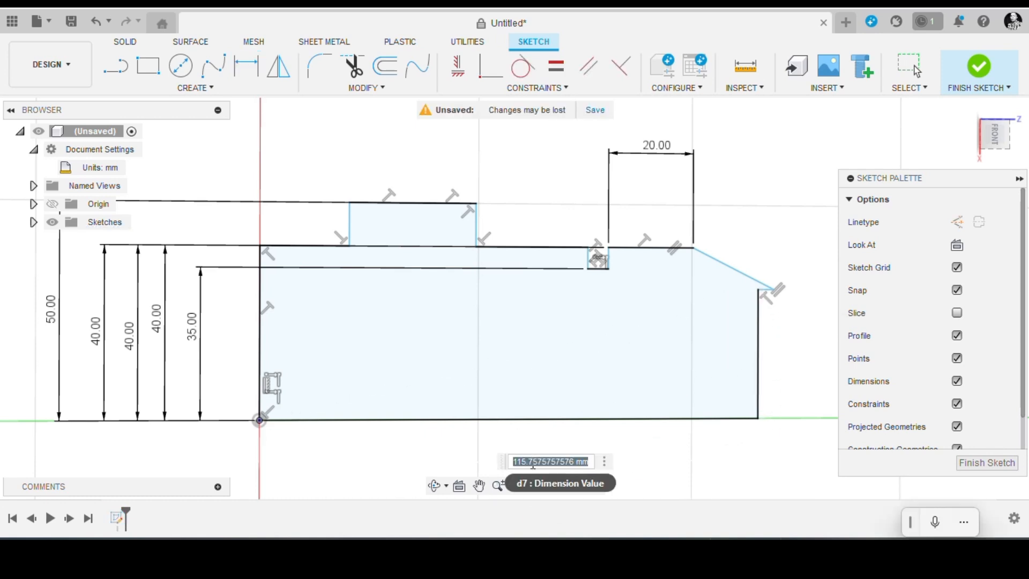
type("190")
key("Return")
Step: Dimension the short flat between the taper and the profile's far end with a length of 10 mm
scroll(449, 292, "down", 5)
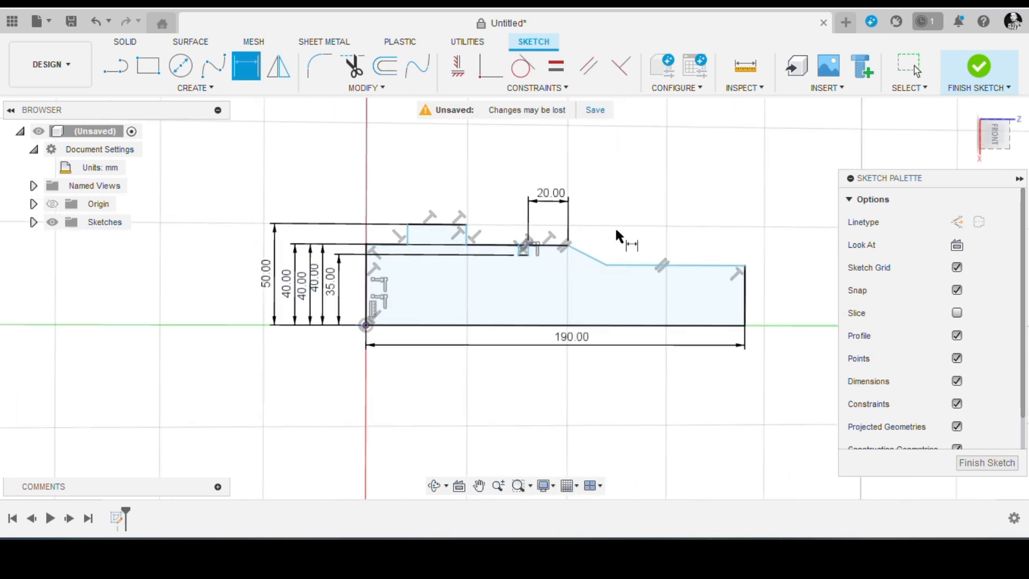
scroll(699, 231, "up", 3)
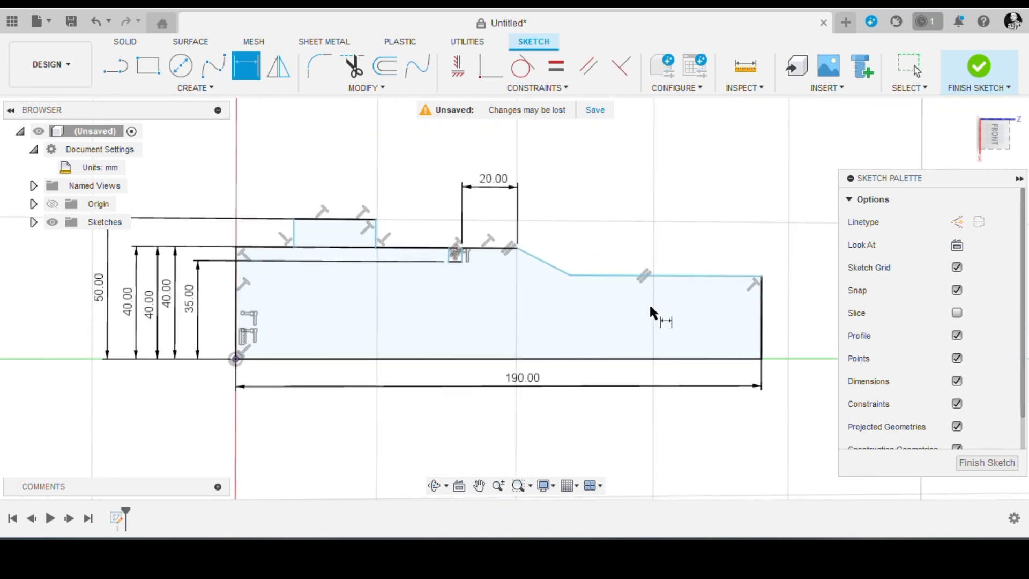
left_click(571, 276)
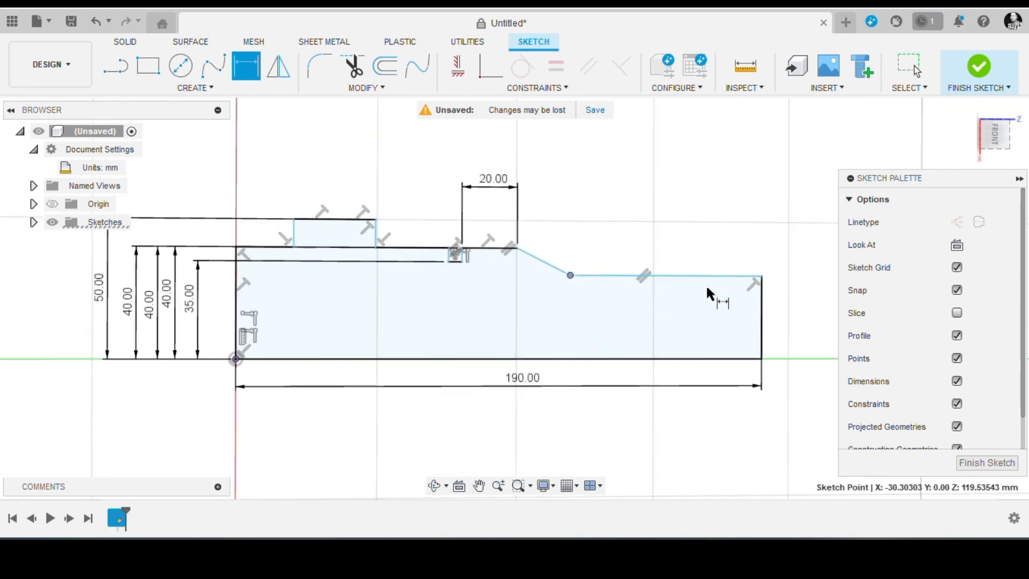
left_click(762, 276)
left_click(668, 158)
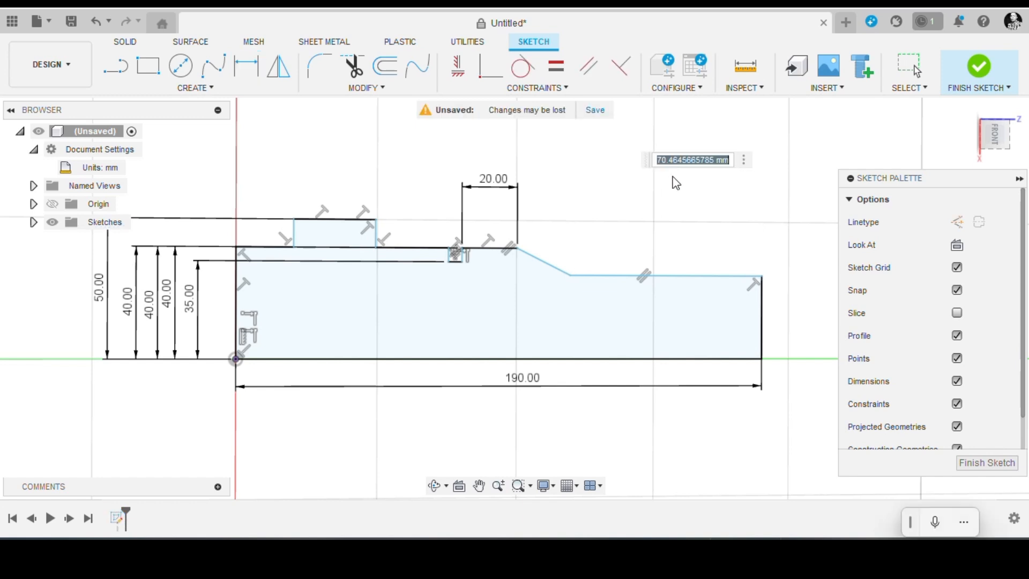
type("10")
key("Return")
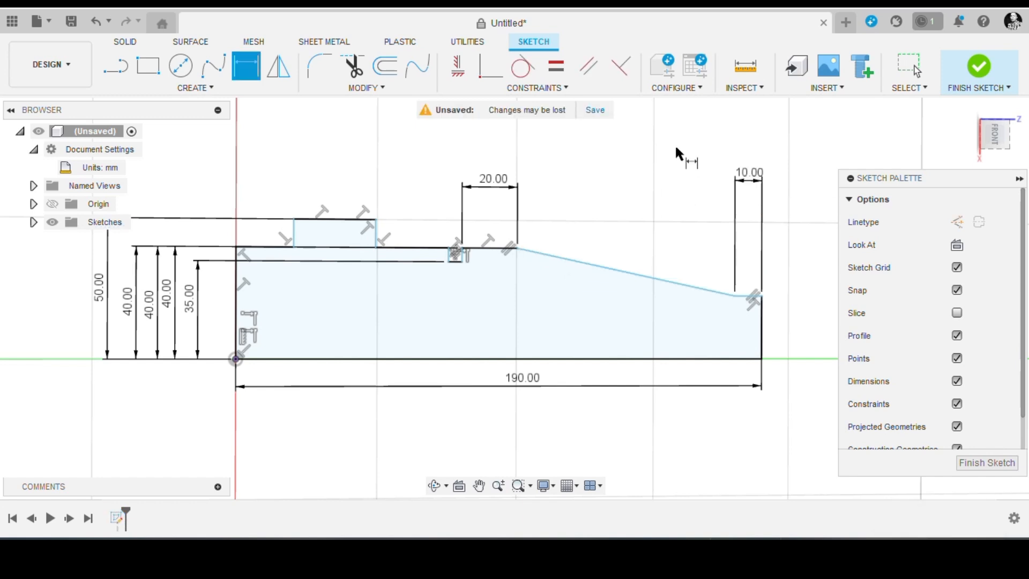
Step: Dimension the horizontal distance between the taper's two endpoints as 25 mm
left_click(517, 248)
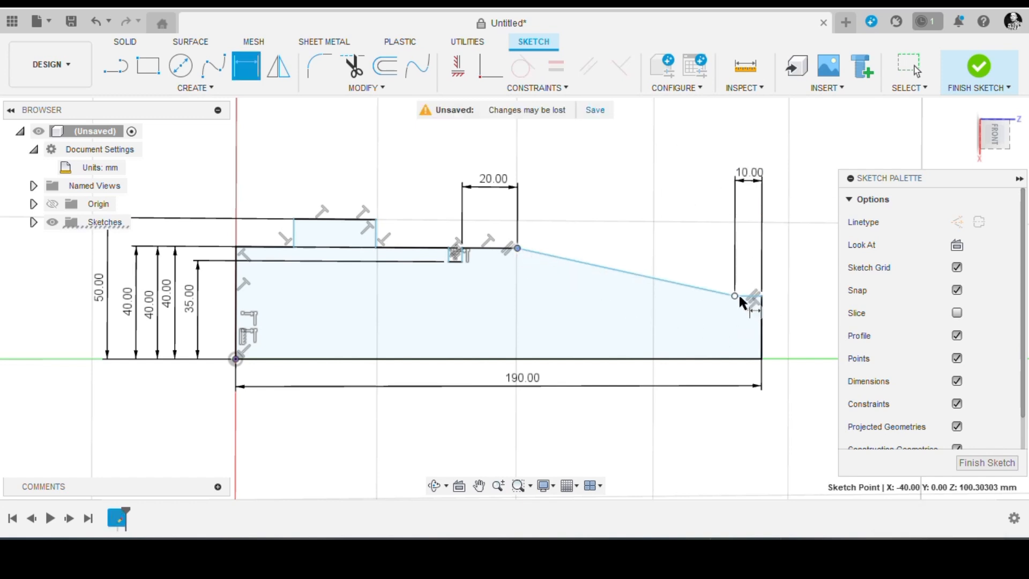
left_click(735, 296)
left_click(625, 159)
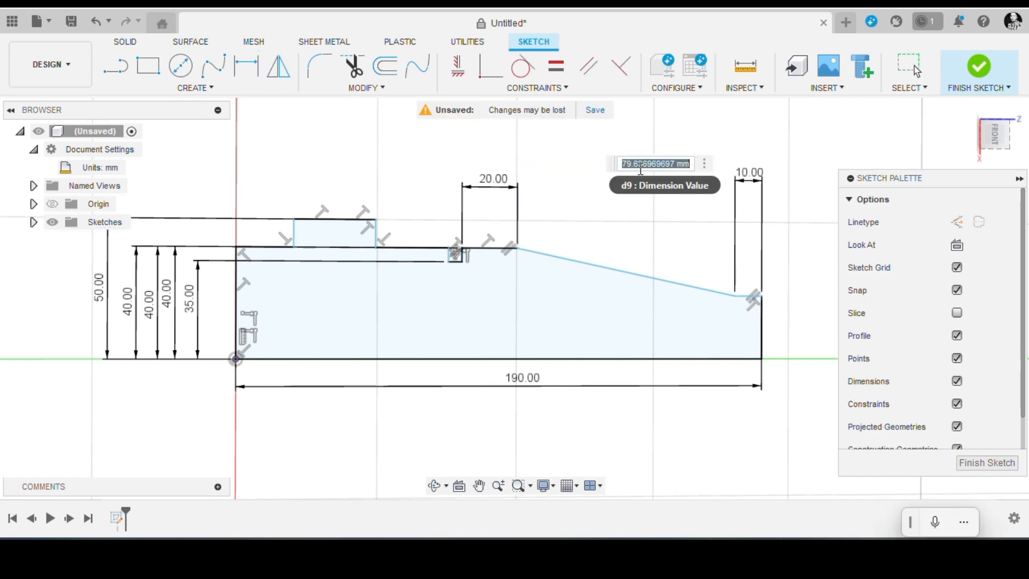
type("25")
key("Return")
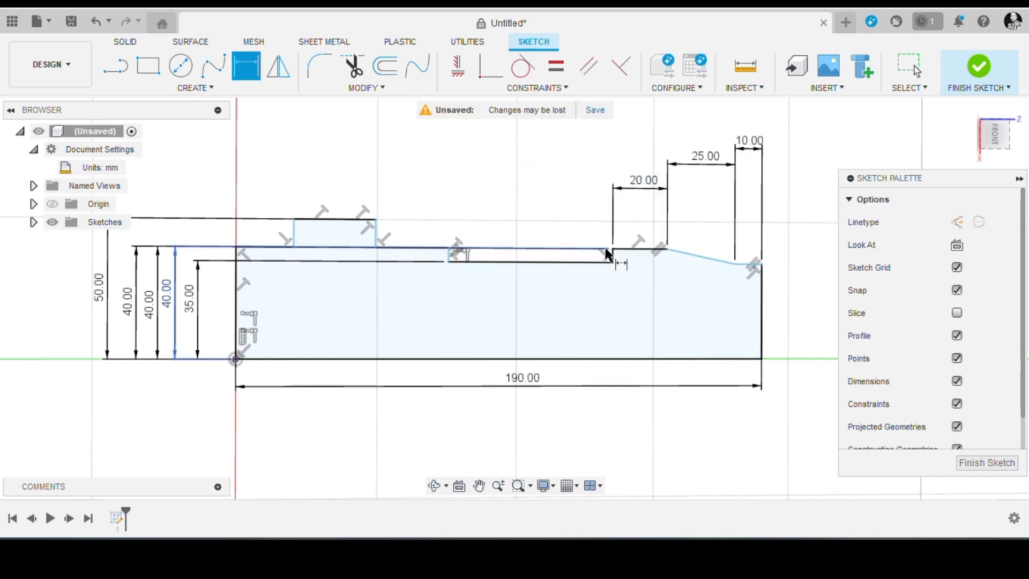
Step: Dimension the groove's width between its two upper corners as 5 mm
left_click(448, 246)
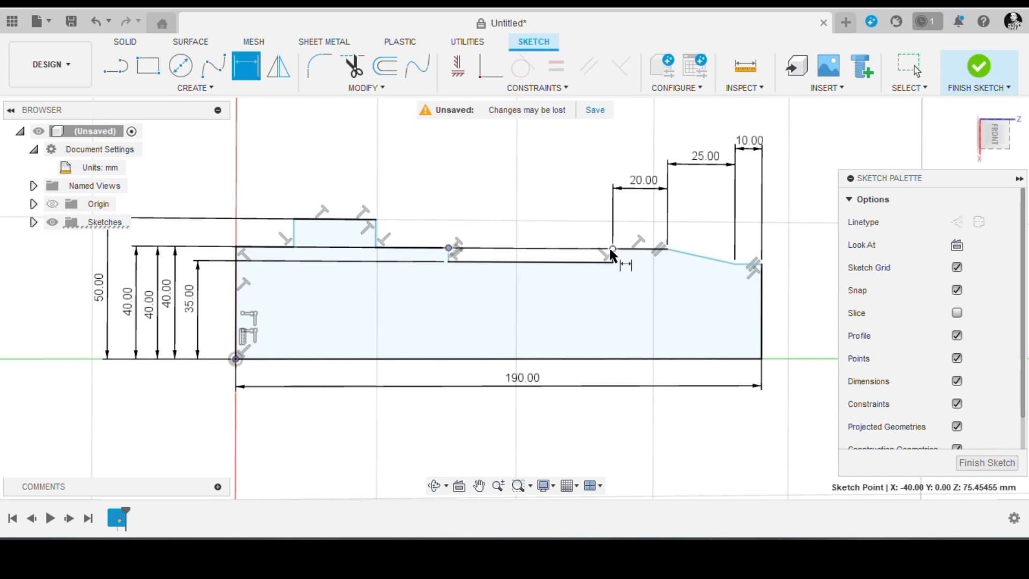
left_click(612, 248)
left_click(540, 174)
type("5")
key("Return")
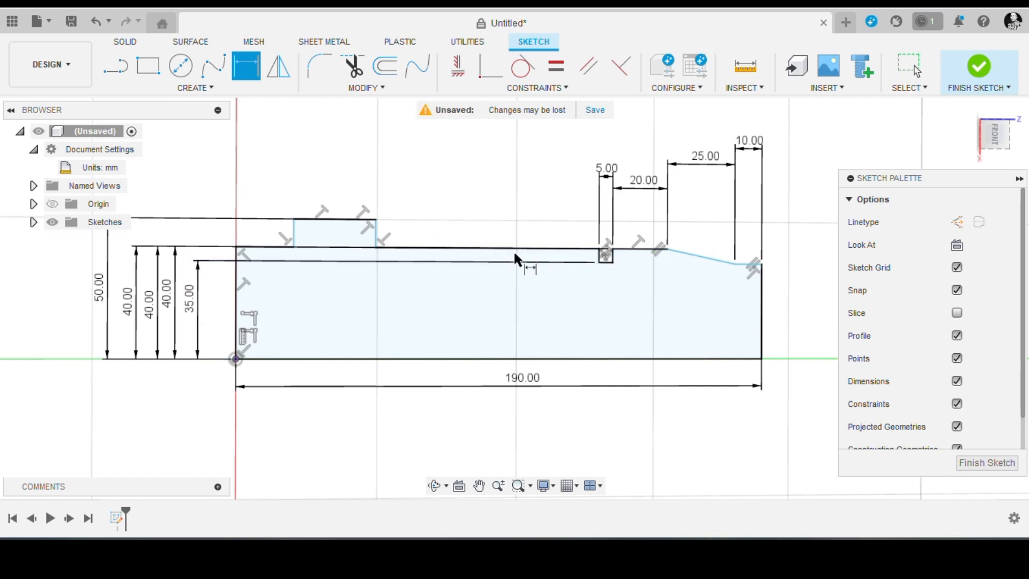
Step: Dimension the flat between the raised shoulder and the groove with a length of 40 mm
left_click(376, 244)
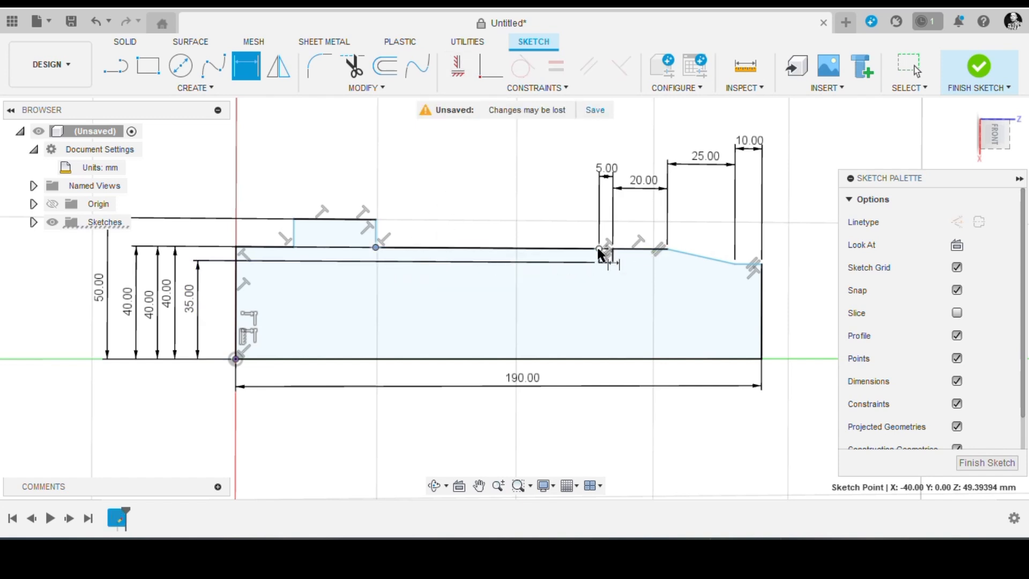
left_click(600, 252)
left_click(506, 171)
type("40")
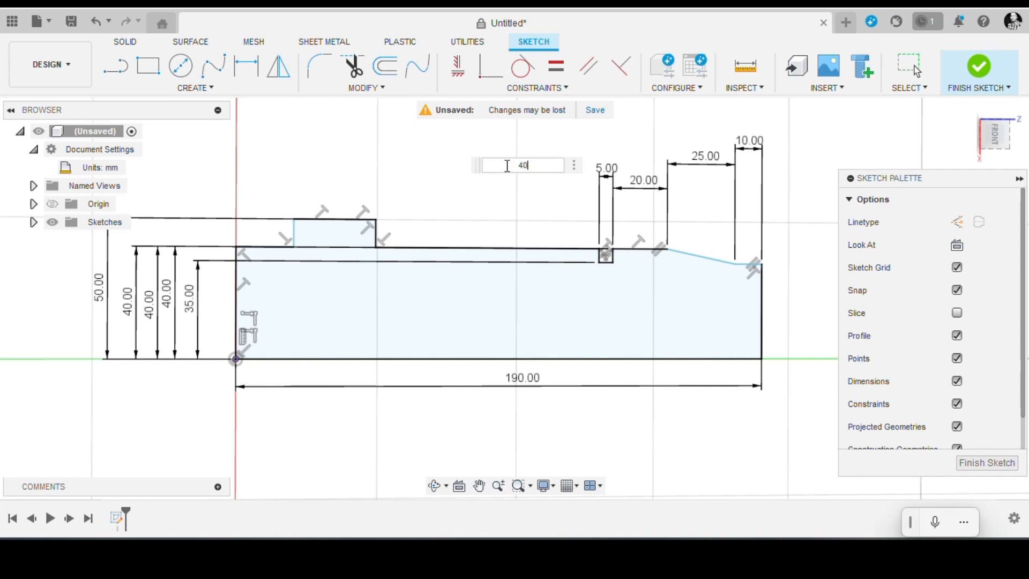
key("Return")
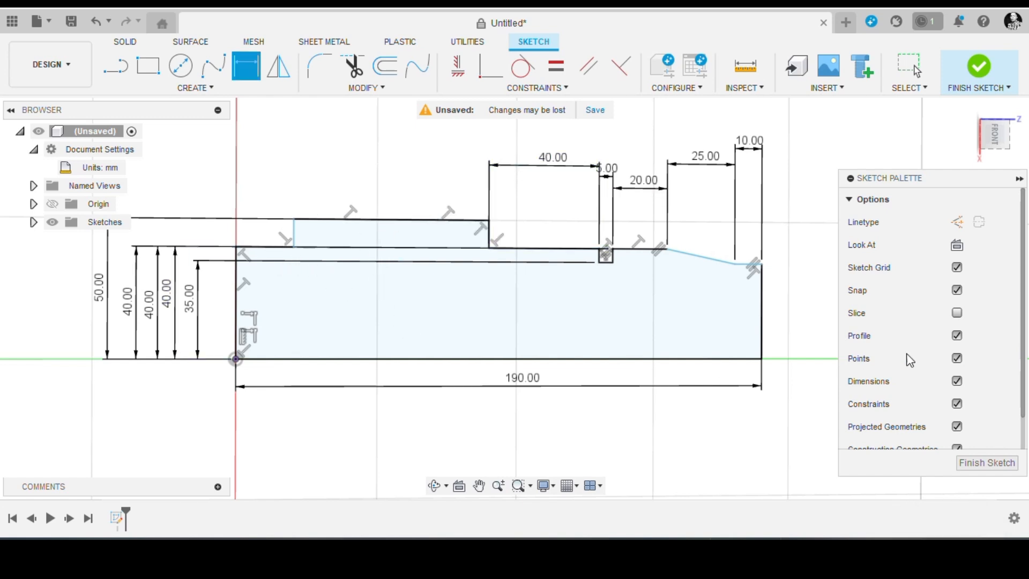
Step: Dimension the first step's upper edge, from the profile's start to the raised shoulder, with a length of 40 mm
left_click(957, 381)
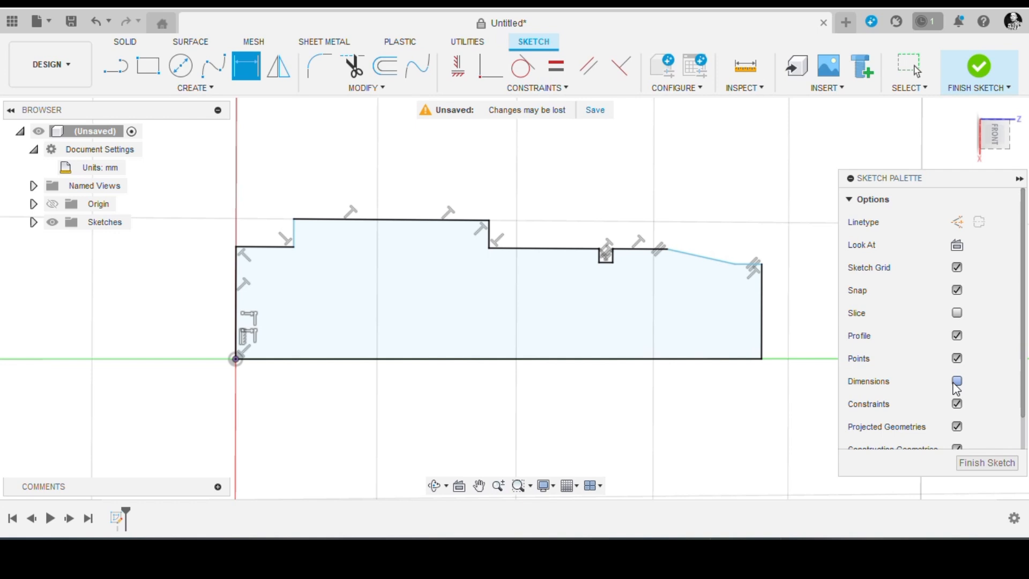
left_click(957, 383)
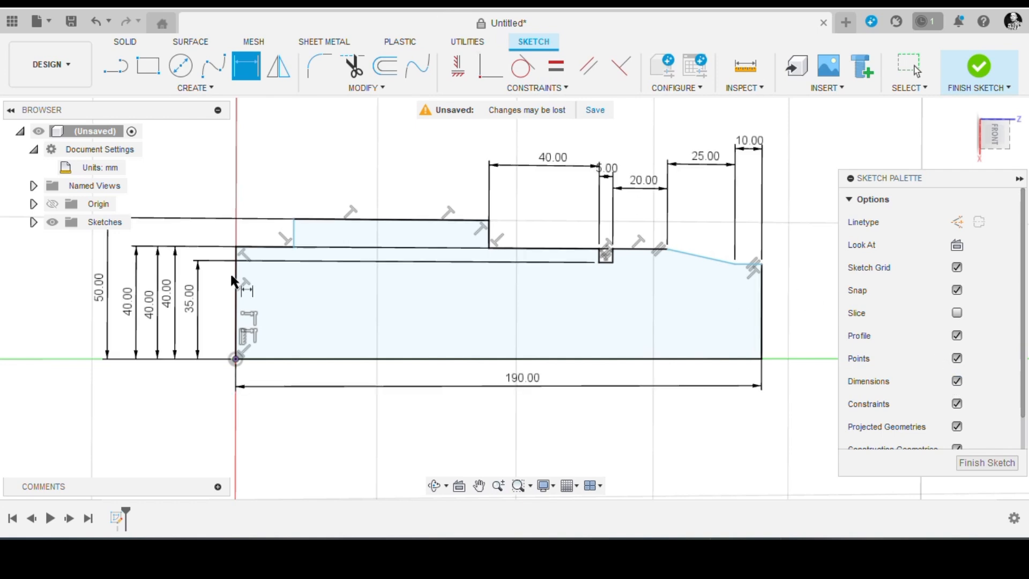
left_click(237, 248)
left_click(290, 242)
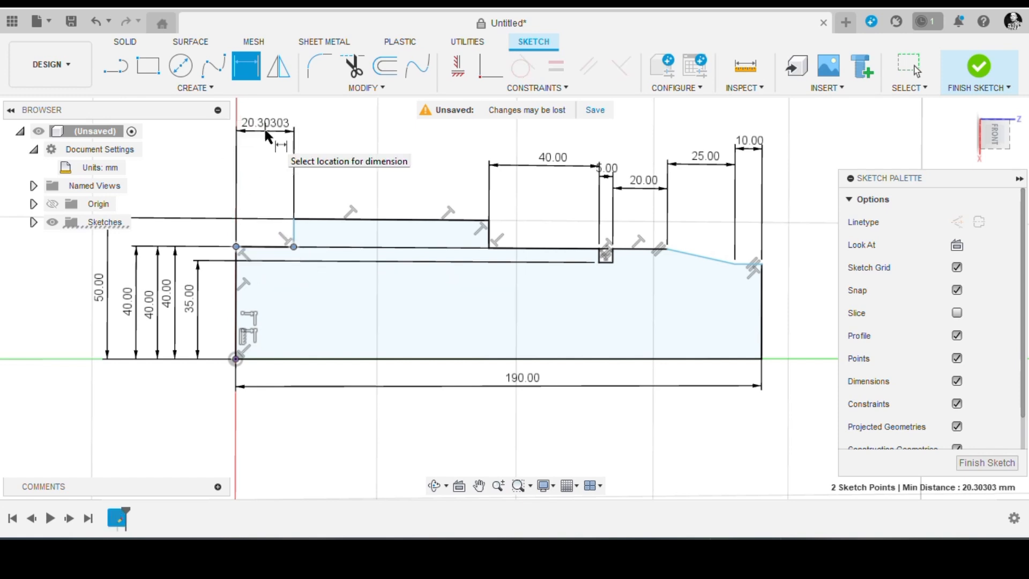
left_click(263, 127)
type("40")
key("Return")
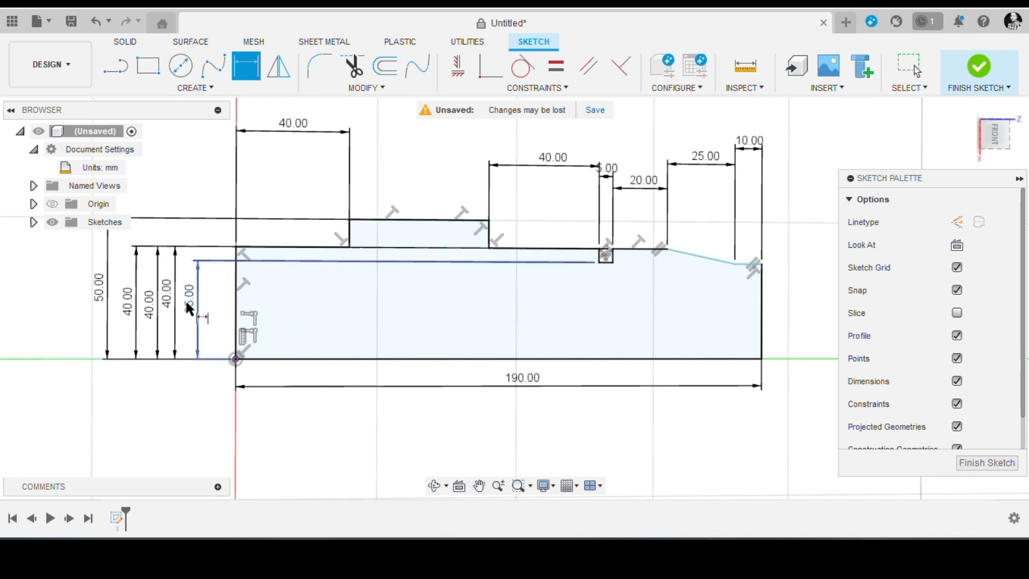
Step: Dimension the upper corner of the far end edge from the origin with a height of 30 mm
left_click(761, 265)
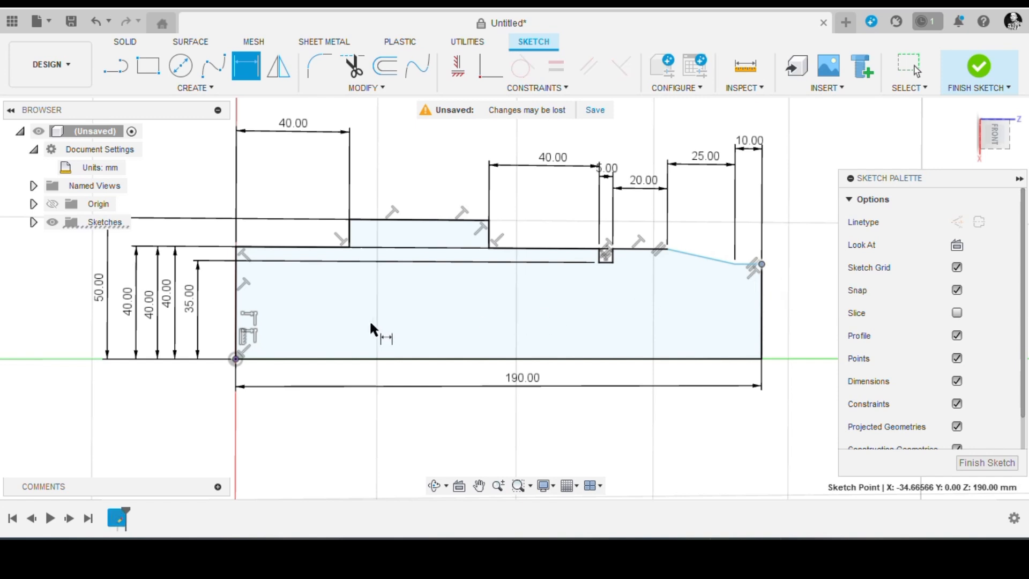
left_click(237, 358)
left_click(808, 316)
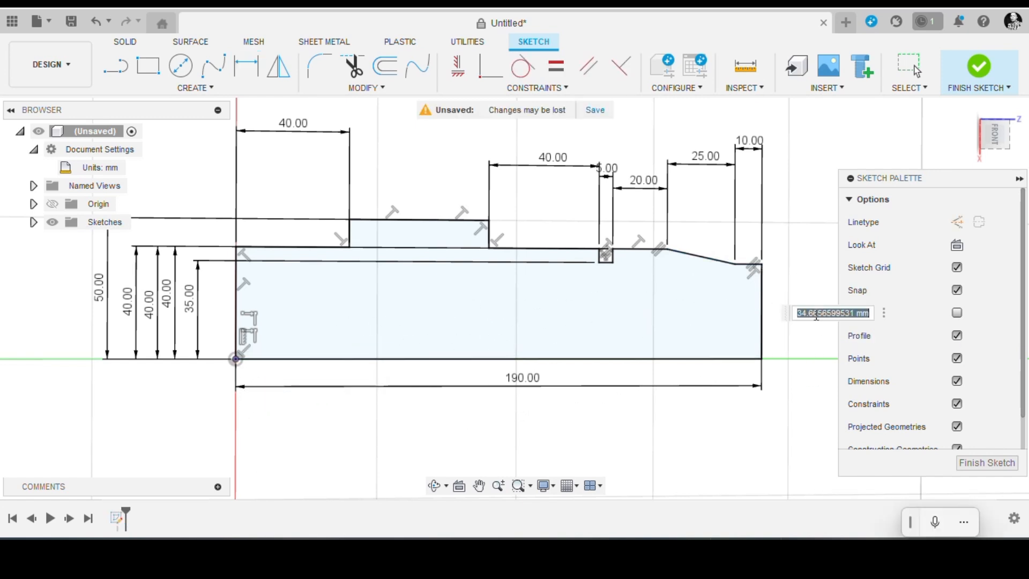
key("Return")
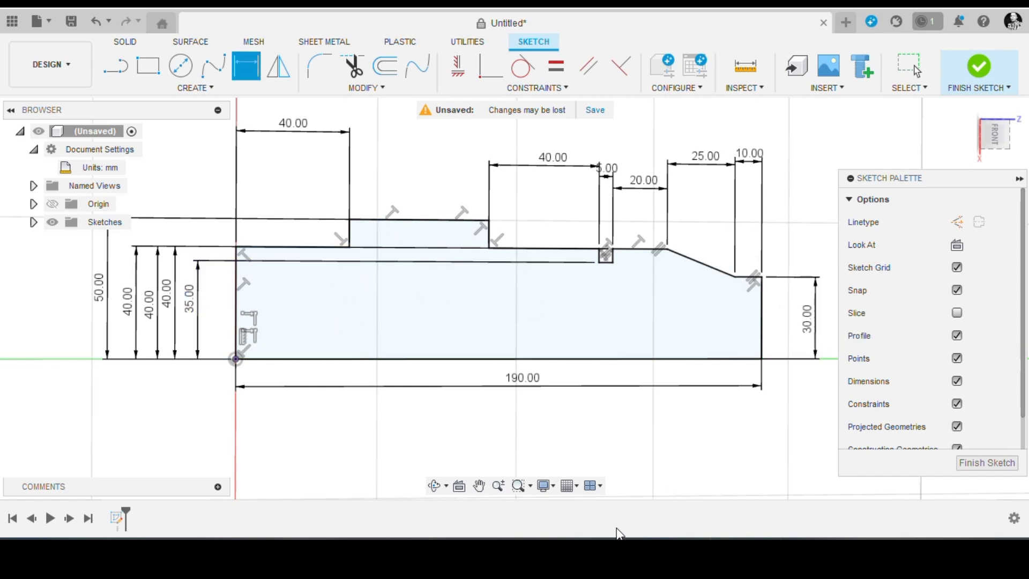
Step: Draw a horizontal centerline through the origin along the profile's base edge, extending beyond both ends of the profile
left_click(115, 67)
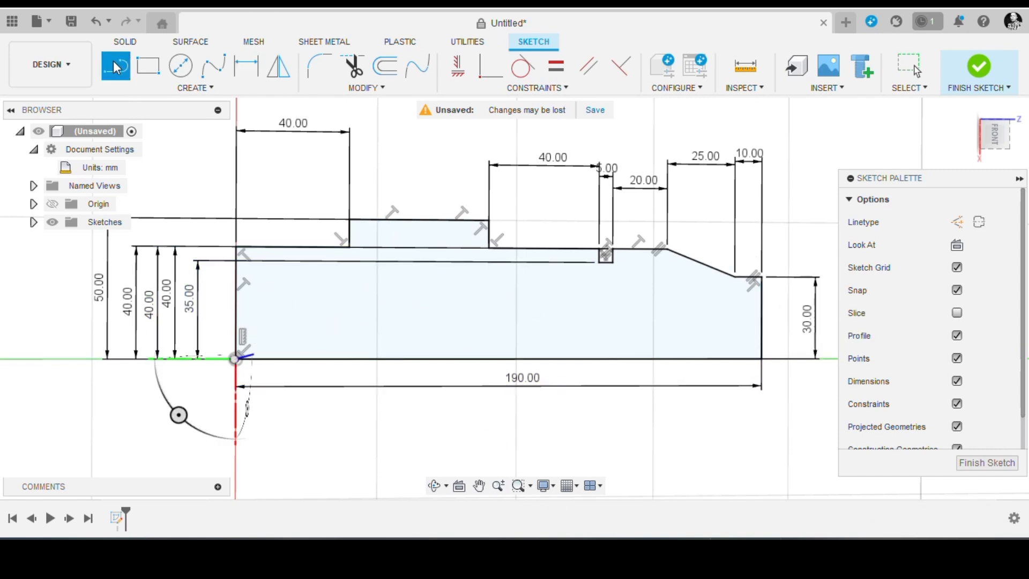
left_click(980, 222)
scroll(236, 343, "down", 3)
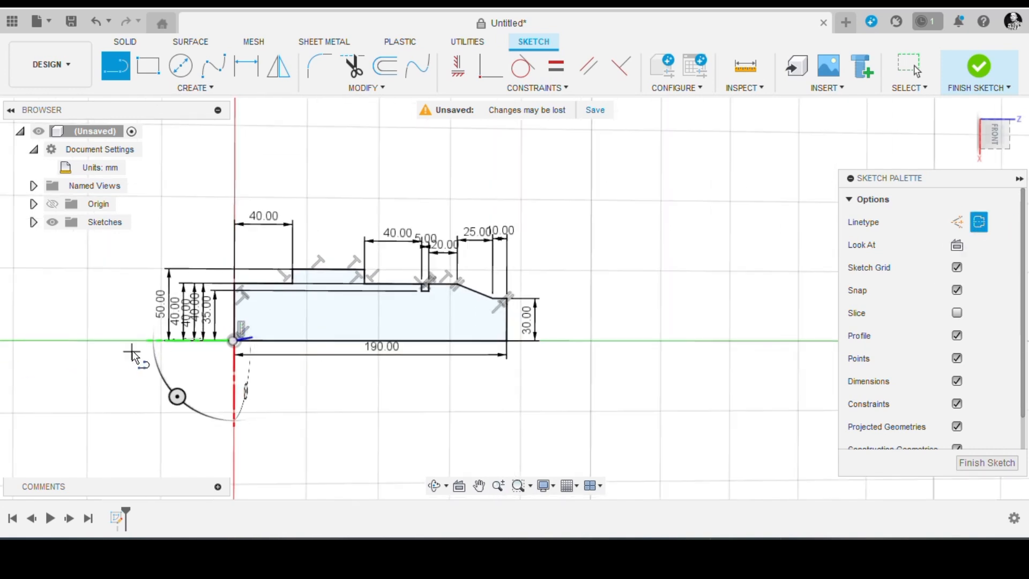
left_click(87, 341)
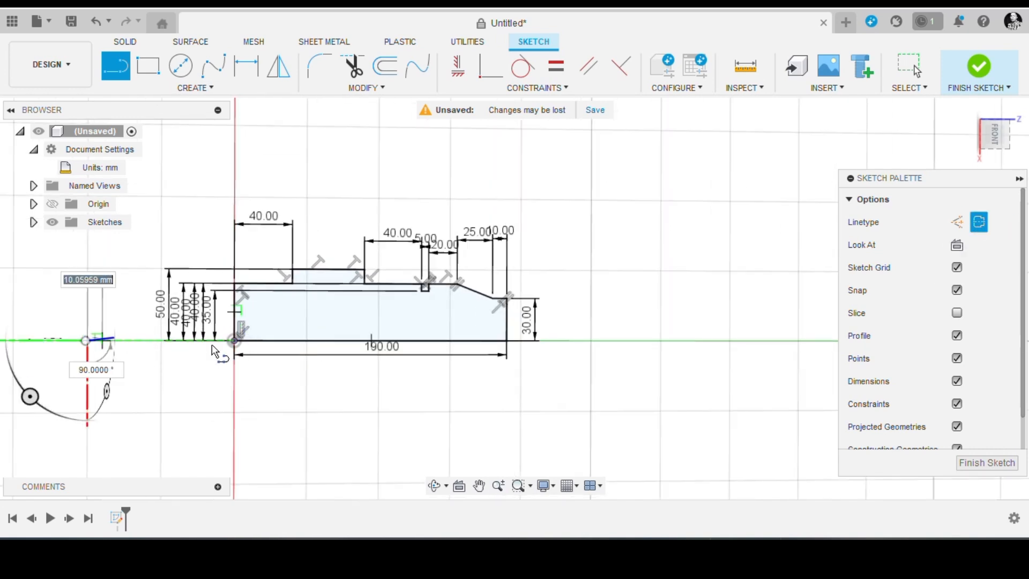
left_click(661, 341)
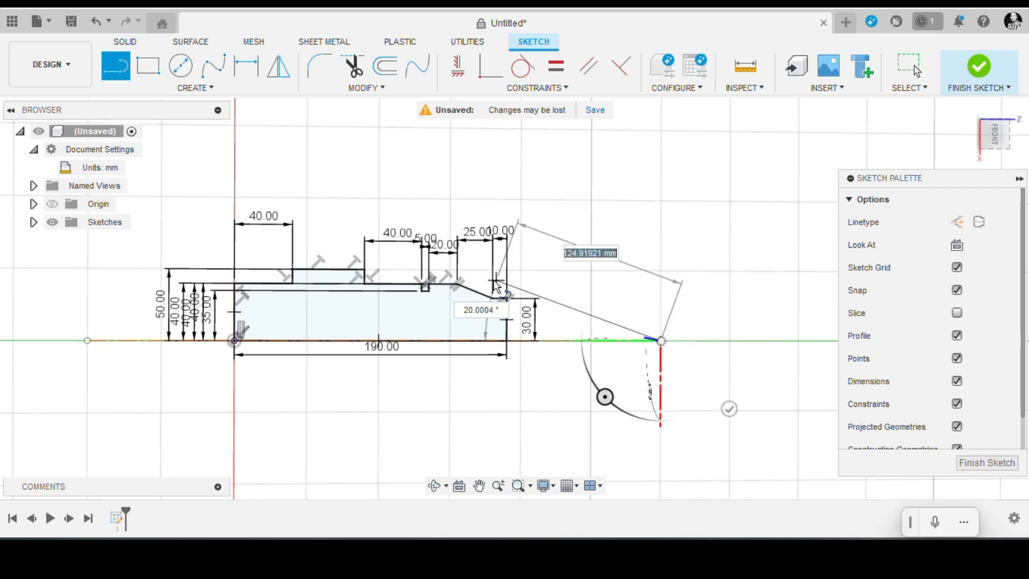
Step: End the line command and move the groove's 35 mm height dimension slightly closer to the profile's start edge
left_click(729, 411)
scroll(257, 365, "up", 5)
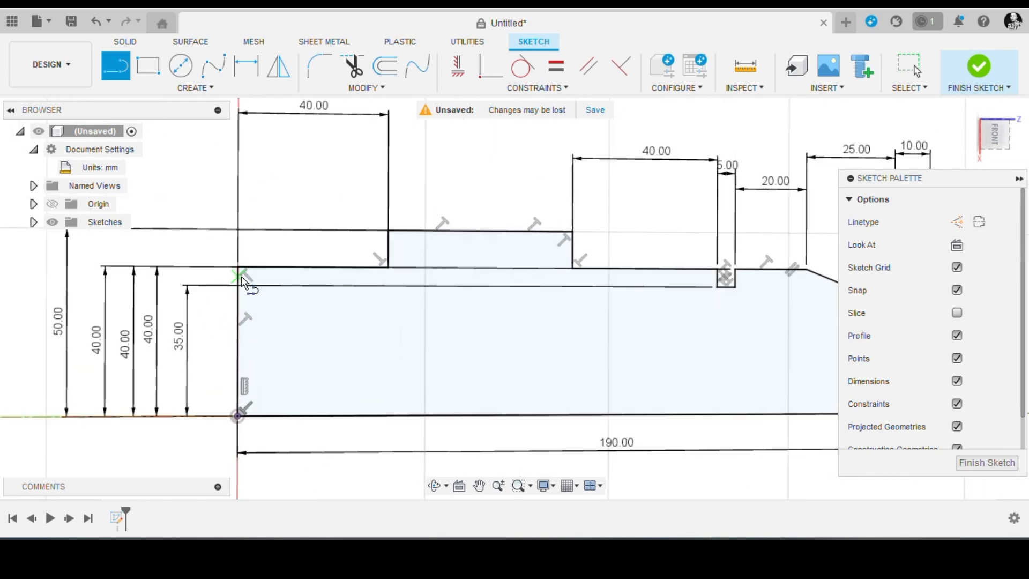
key("Escape")
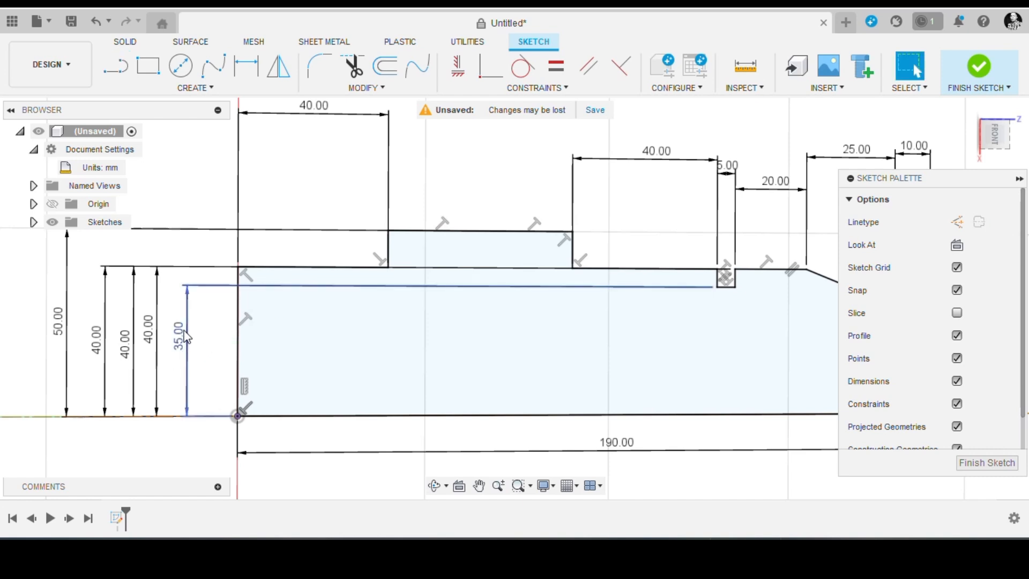
left_click_drag(223, 290, 191, 295)
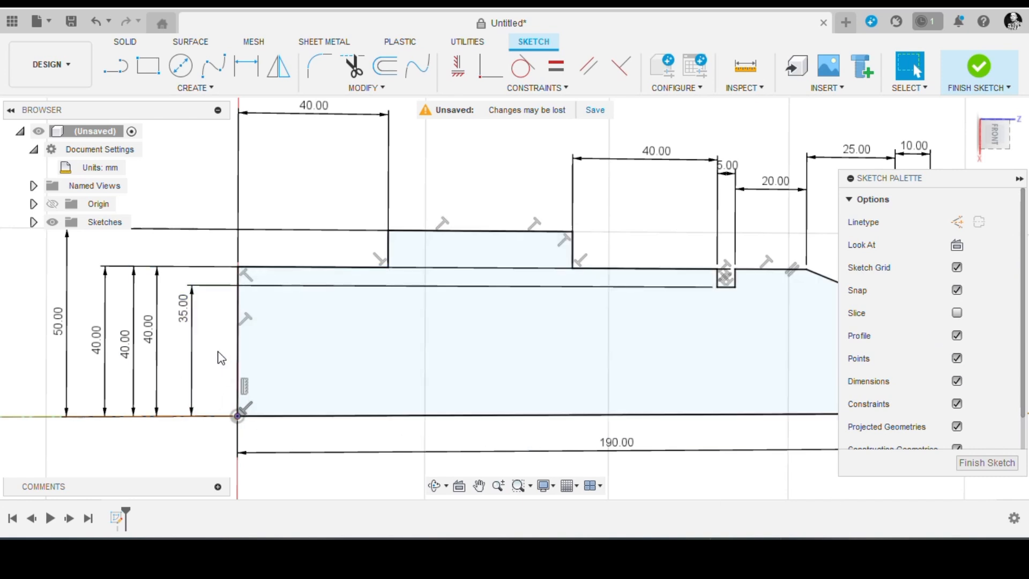
Step: Draw a bore line about 20 mm above the axis between both end edges, with a recess about 13 mm long and 2.4 mm deep near the start
key("l")
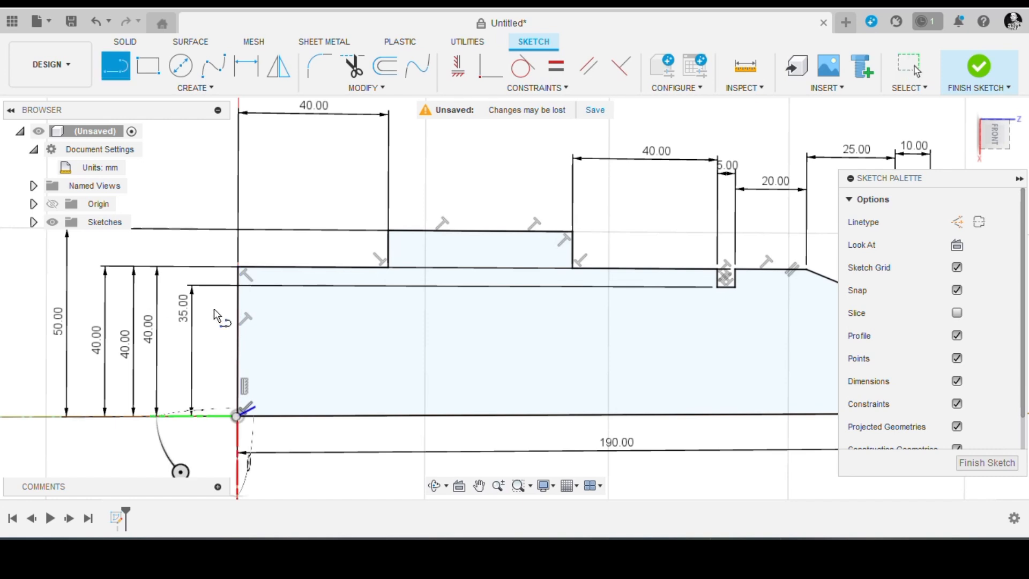
left_click(236, 342)
left_click(288, 342)
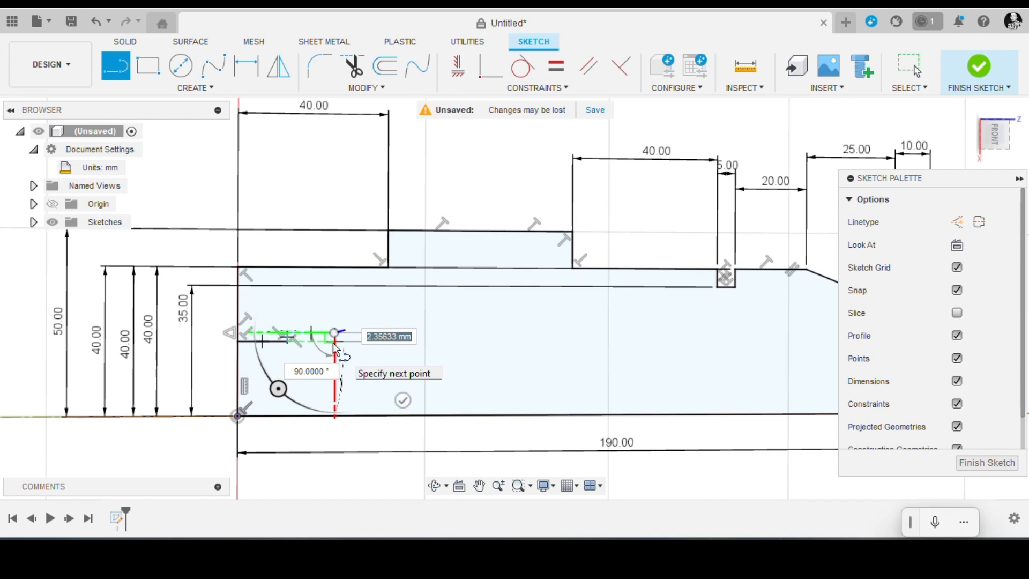
left_click(334, 343)
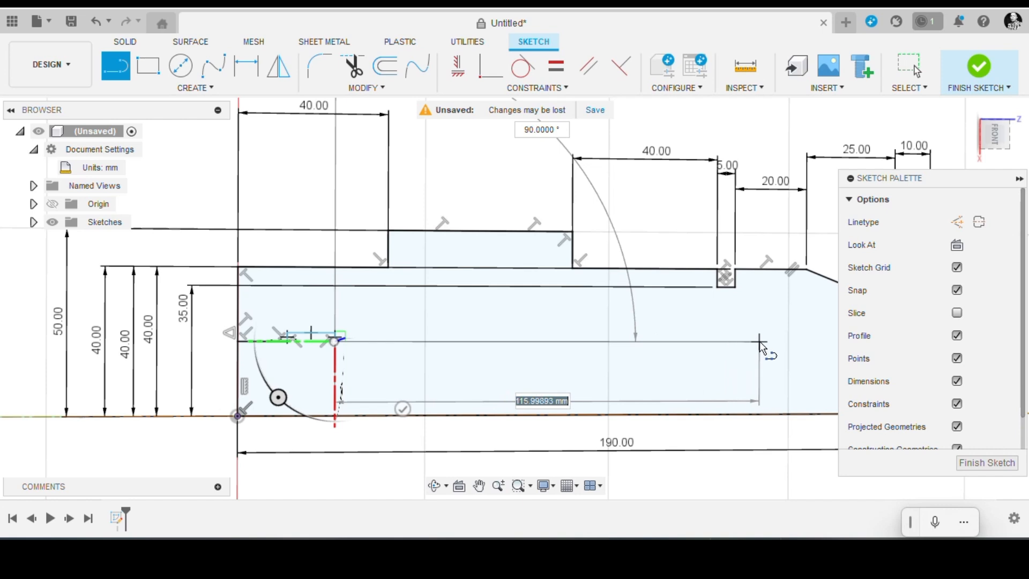
scroll(765, 352, "down", 3)
scroll(763, 349, "down", 3)
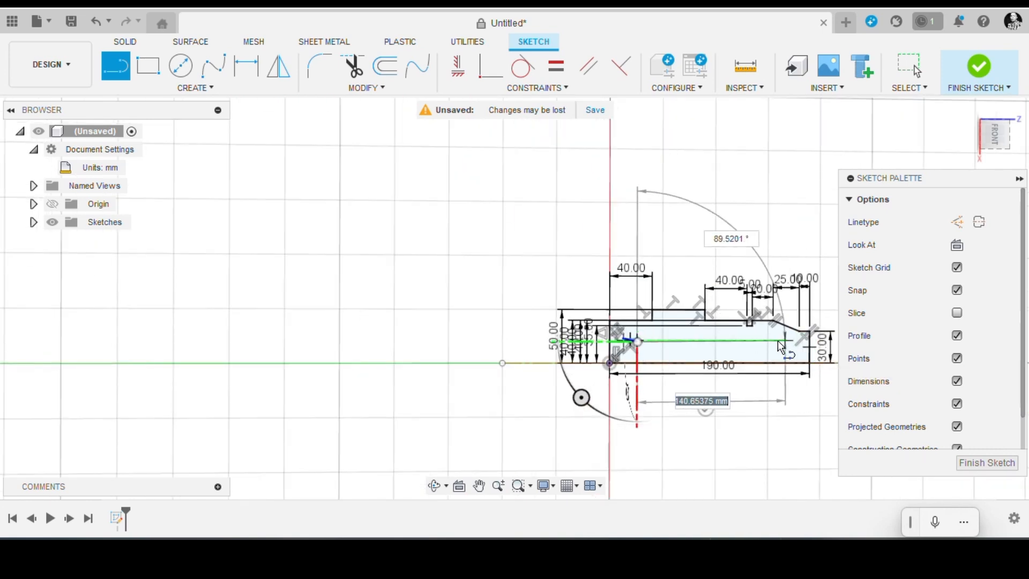
left_click(809, 342)
scroll(833, 328, "up", 5)
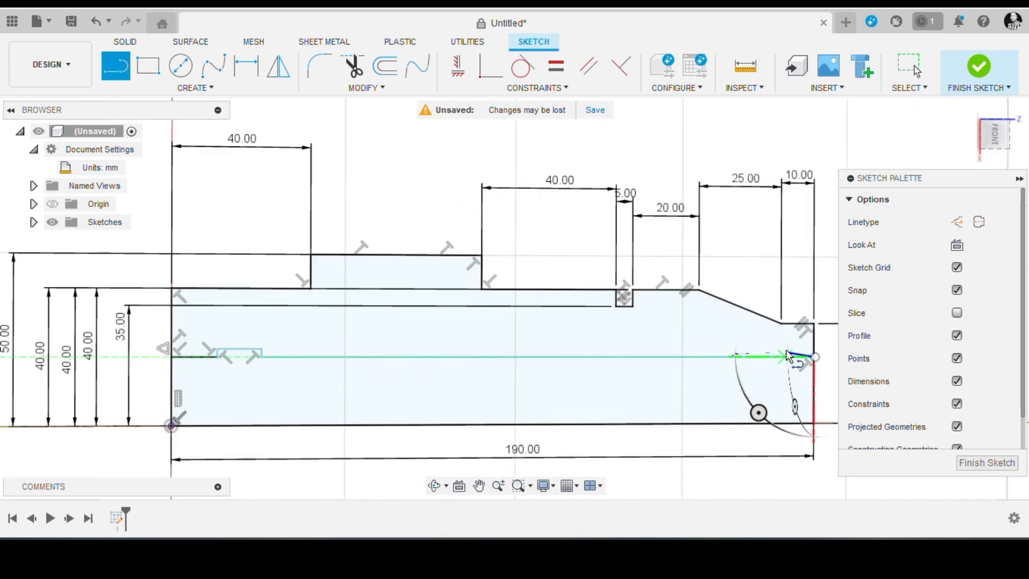
scroll(678, 349, "down", 4)
scroll(390, 324, "up", 5)
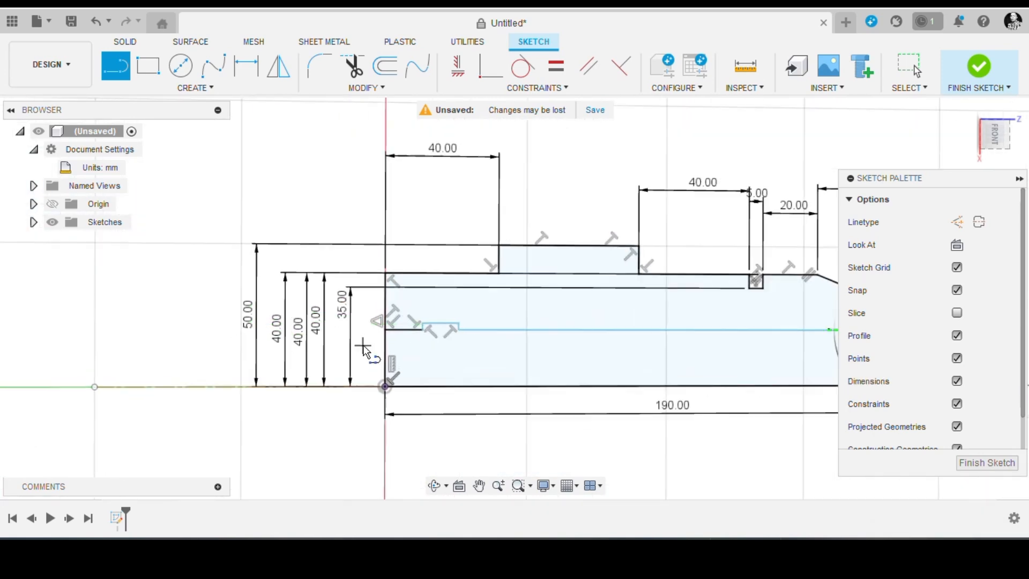
Step: Dimension the bore line's start point from the origin with a height of 30/2 mm
key("d")
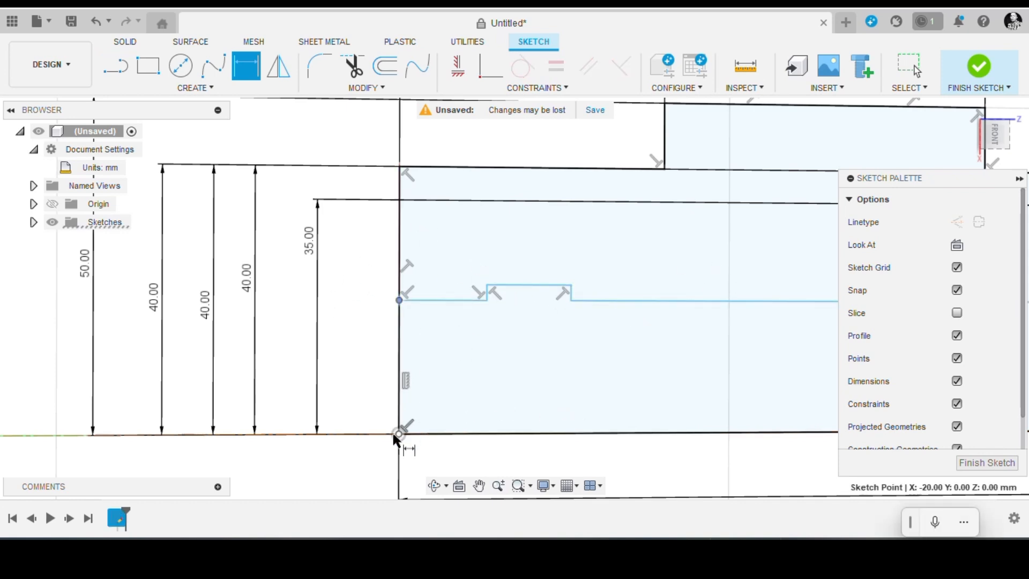
left_click(399, 434)
left_click(354, 358)
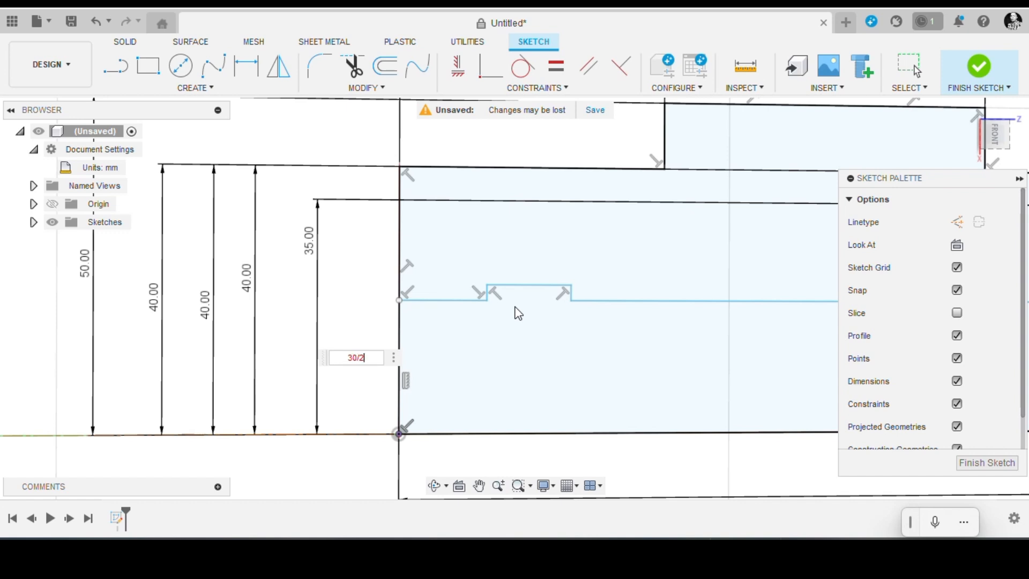
key("Return")
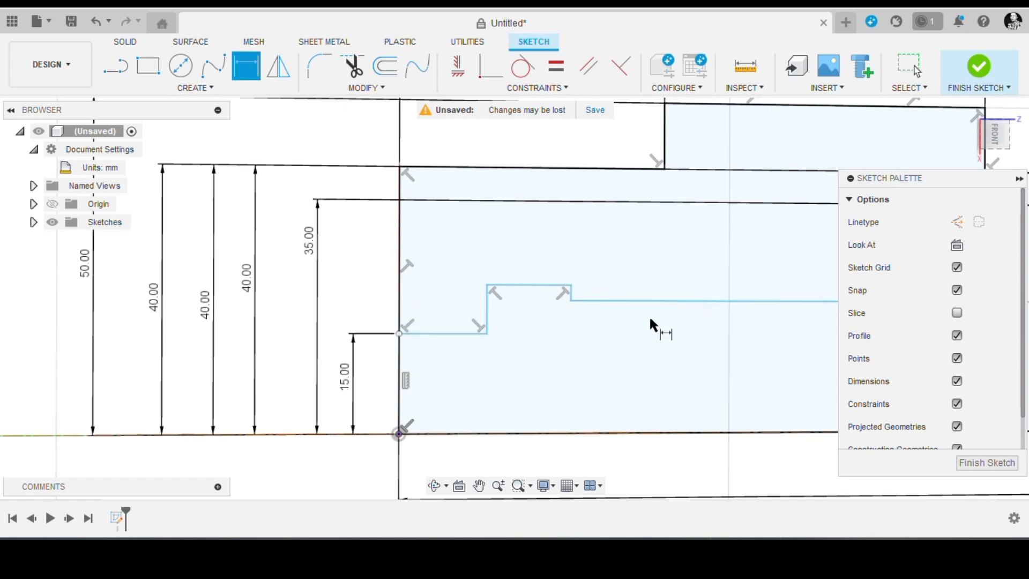
Step: Try to make the bore line segments on either side of the recess collinear, and undo the attempt
left_click(571, 298)
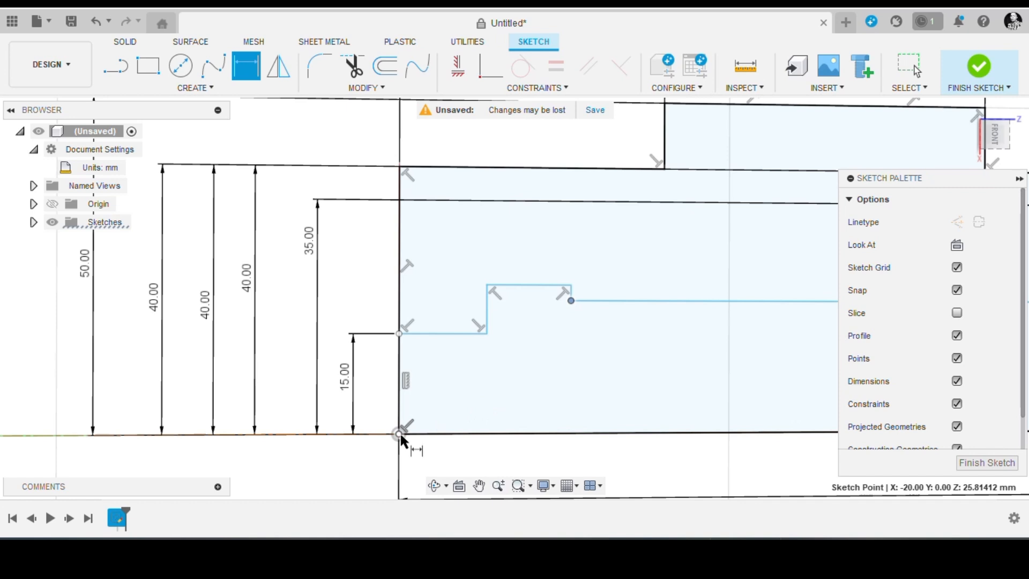
left_click(400, 433, "shift")
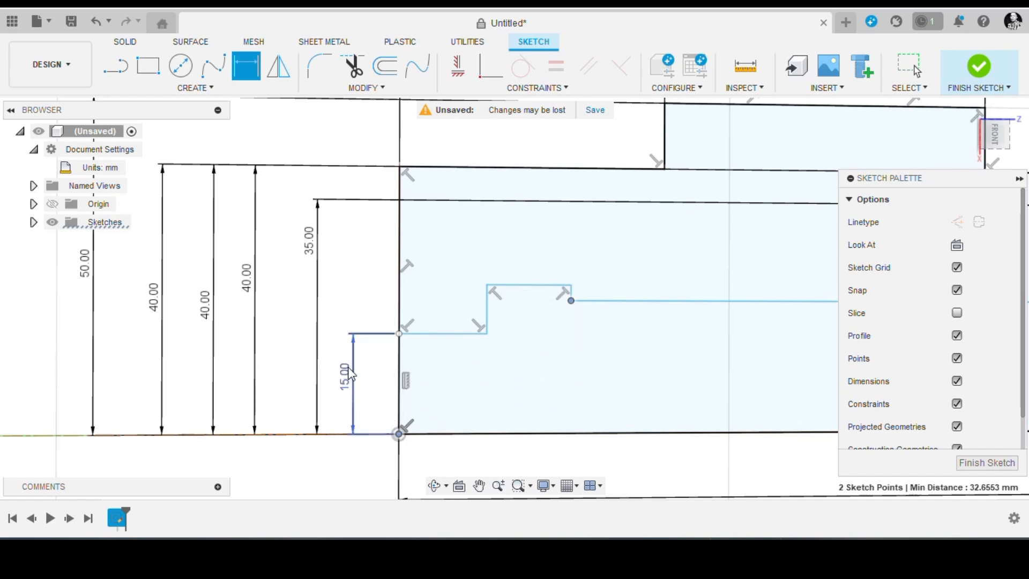
left_click(459, 66)
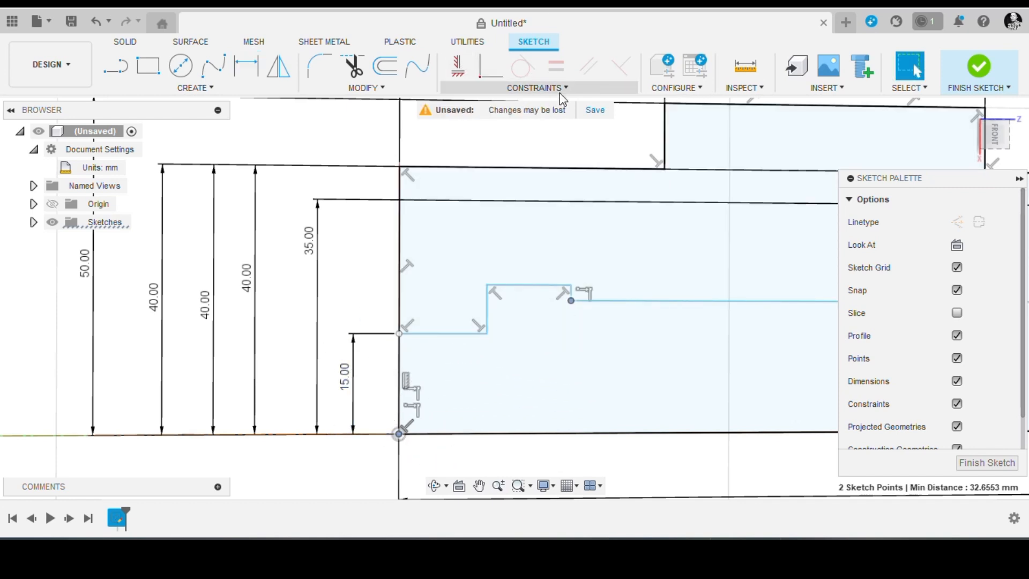
left_click(560, 93)
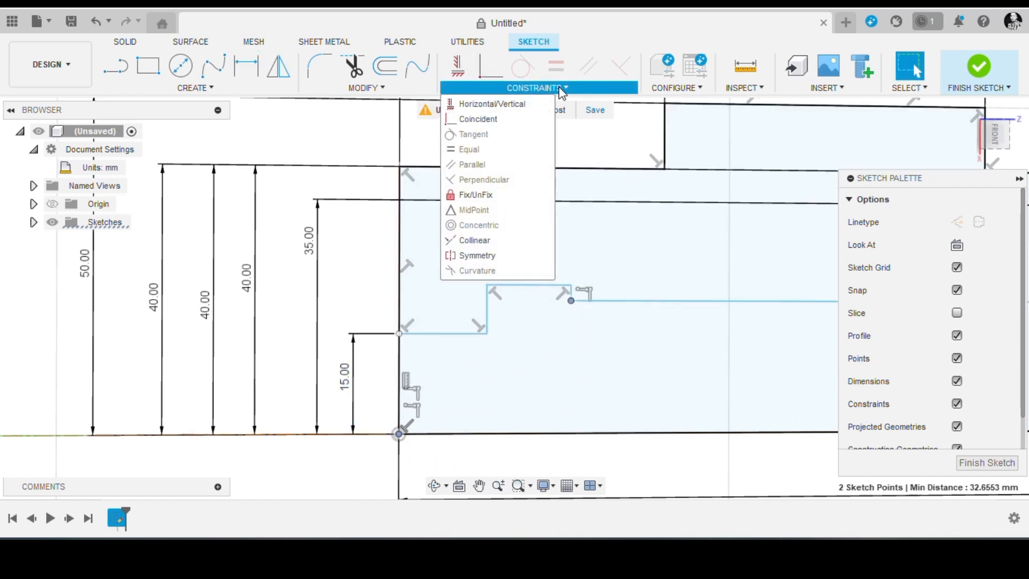
left_click(486, 241)
left_click(485, 335)
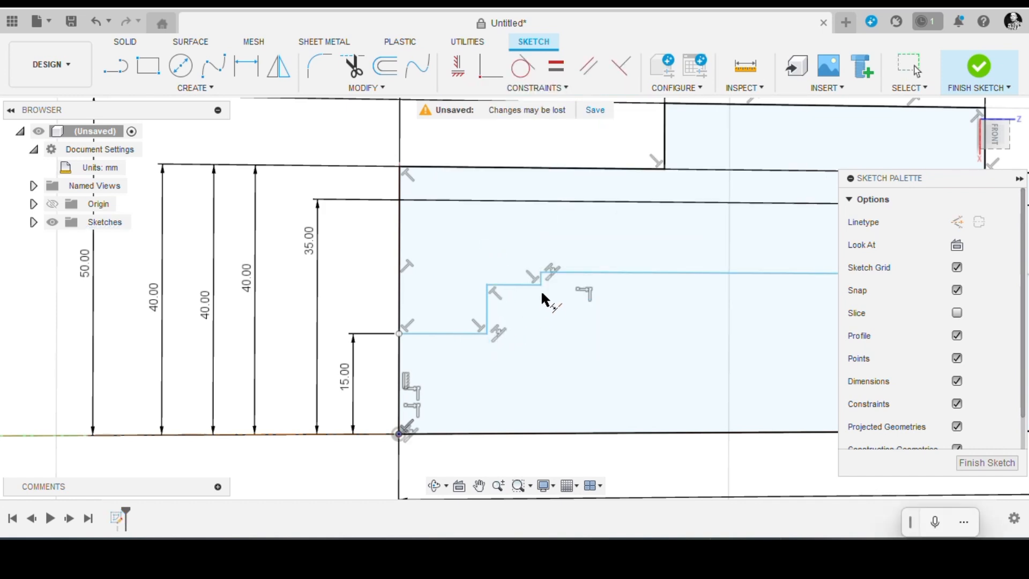
left_click(94, 26)
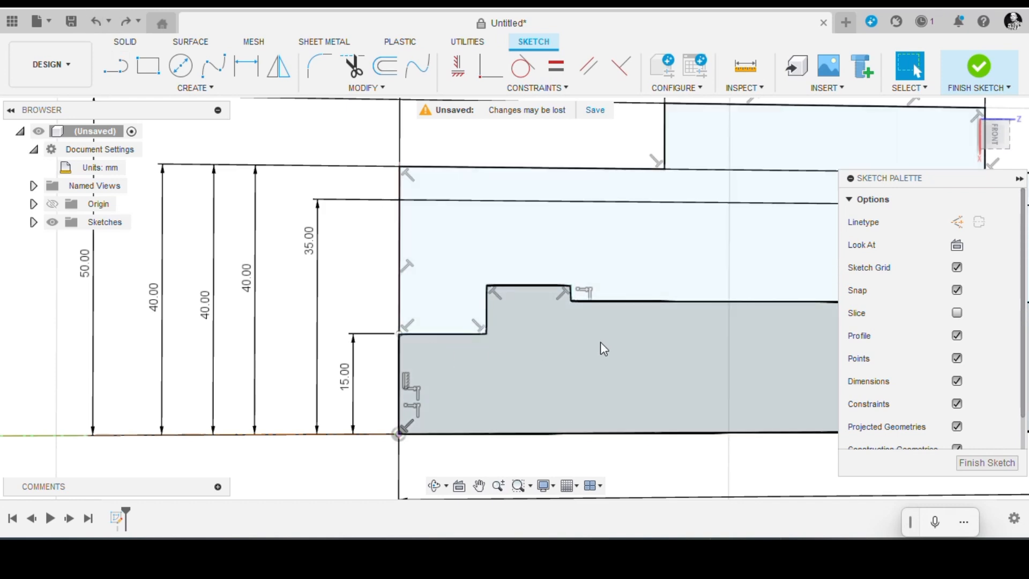
Step: Dimension the bore line's corner just past the recess from the origin with a height of 30/2 mm
key("d")
left_click(570, 300)
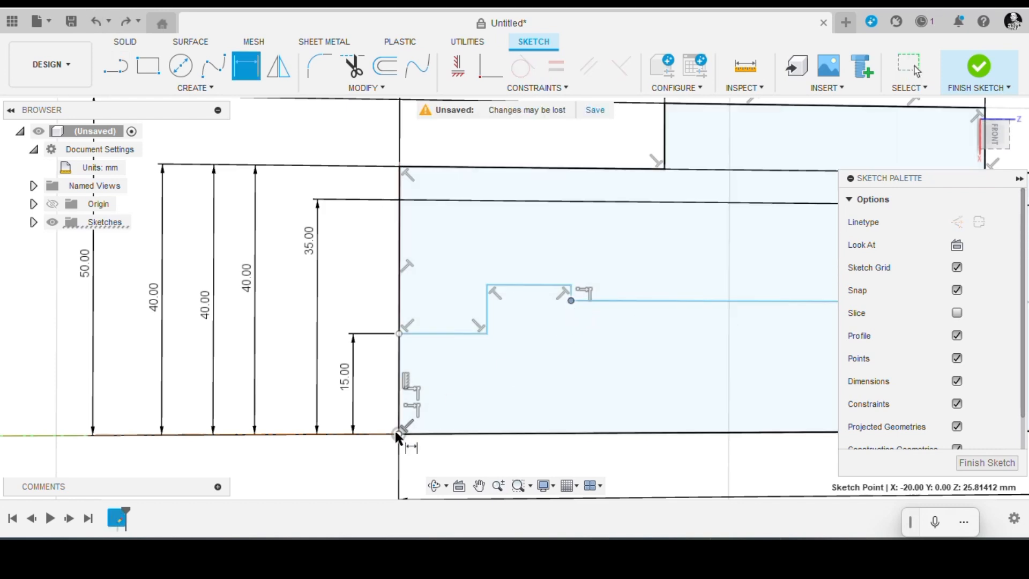
left_click(399, 433)
left_click(337, 379)
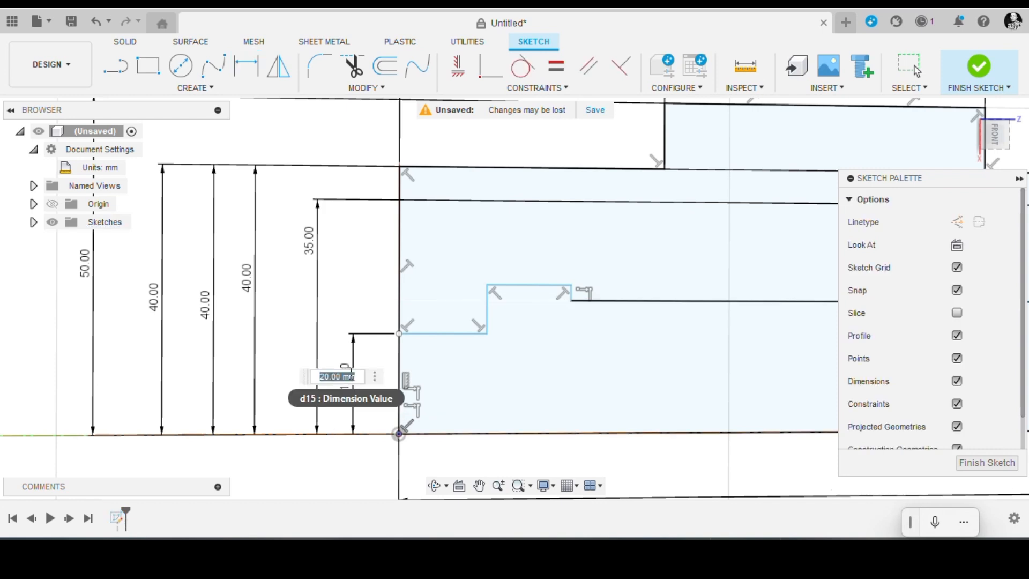
type("30/2")
key("Return")
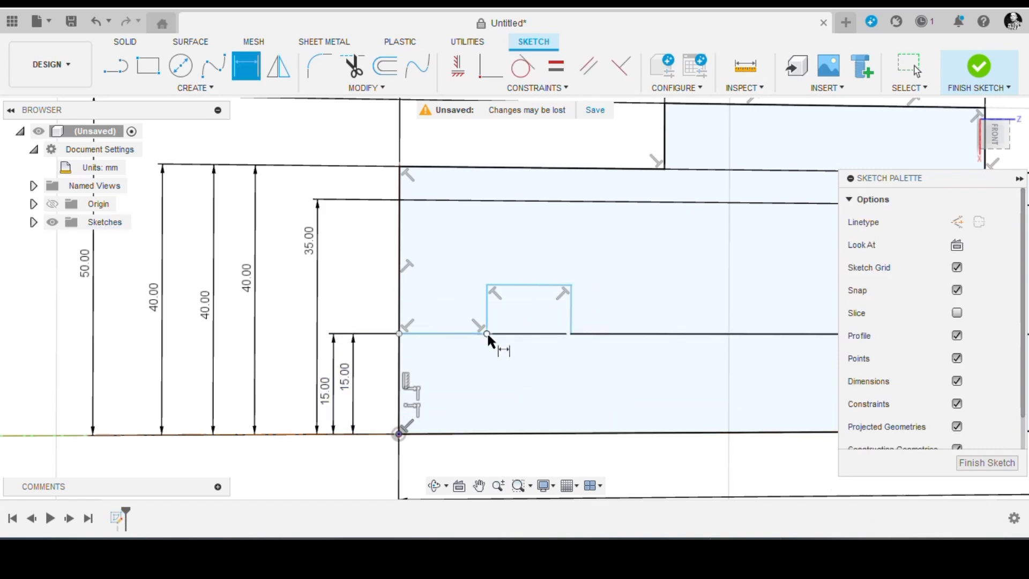
Step: Dimension the upper corner of the bore recess from the origin with a height of 40/2 mm
left_click(486, 285)
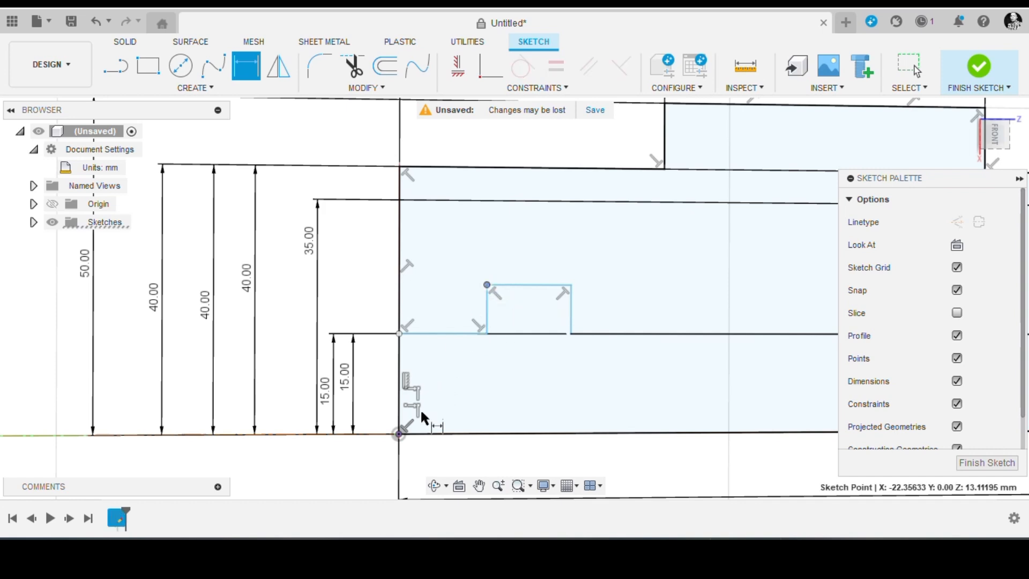
left_click(399, 433)
left_click(287, 356)
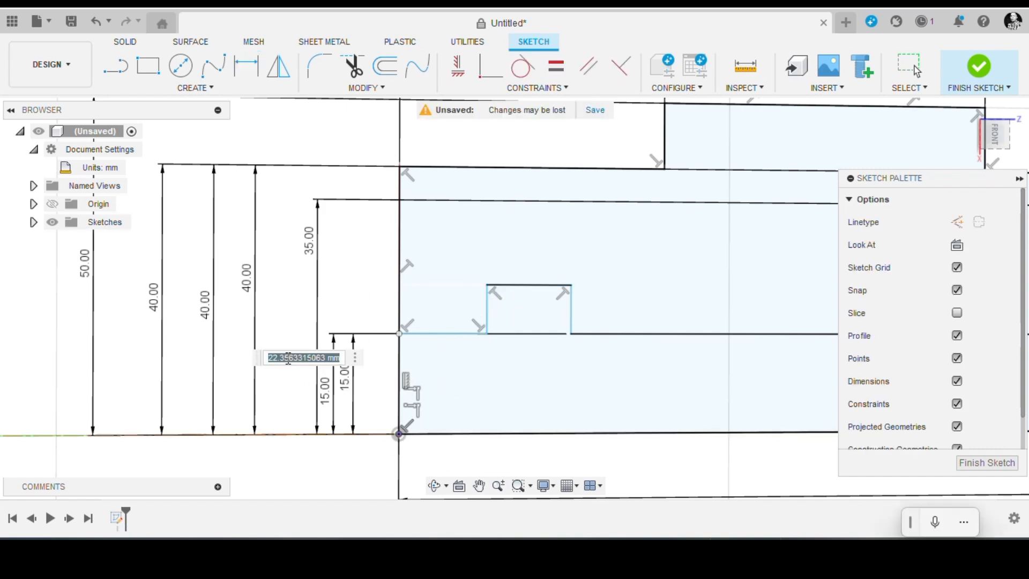
type("40/2")
key("Return")
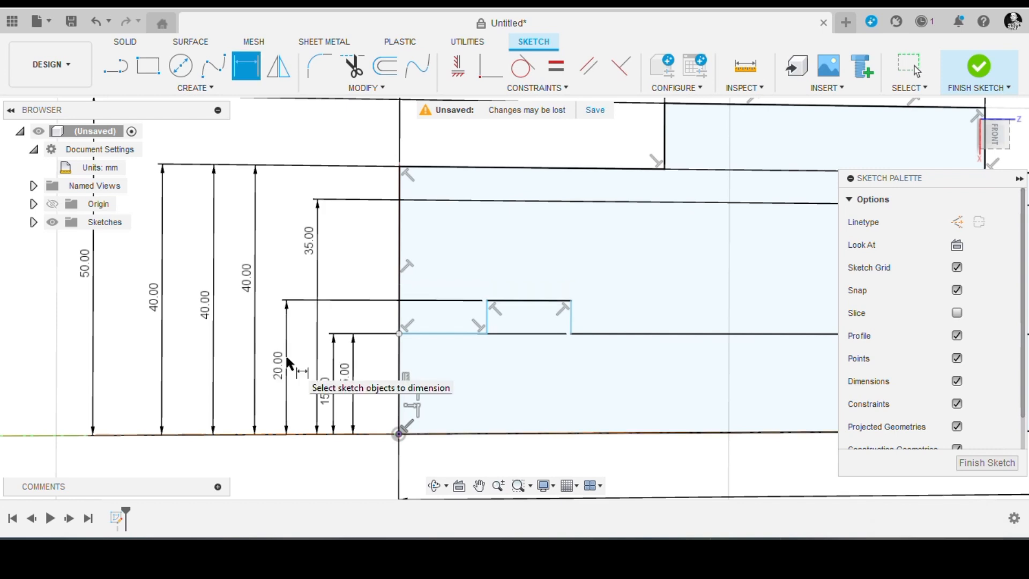
Step: Trim away the profile's solid base edge along the centerline and the part of the start edge below the bore line
scroll(551, 275, "down", 5)
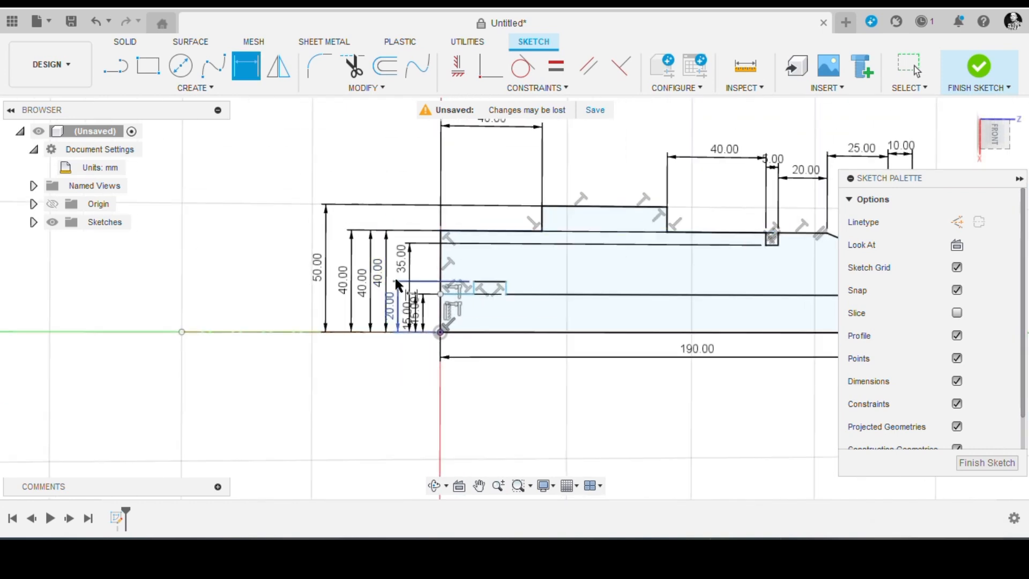
scroll(476, 290, "up", 4)
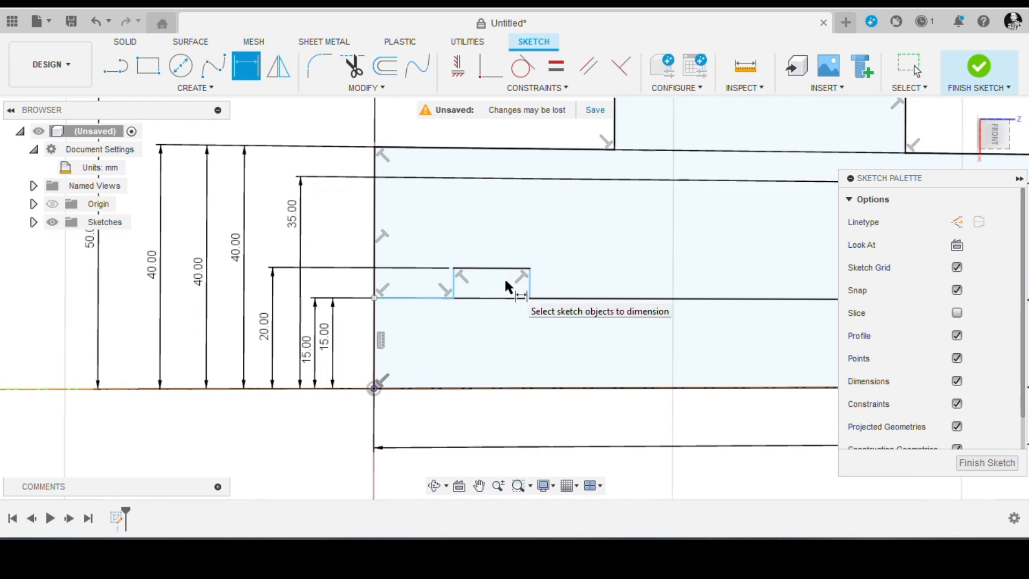
scroll(602, 276, "down", 5)
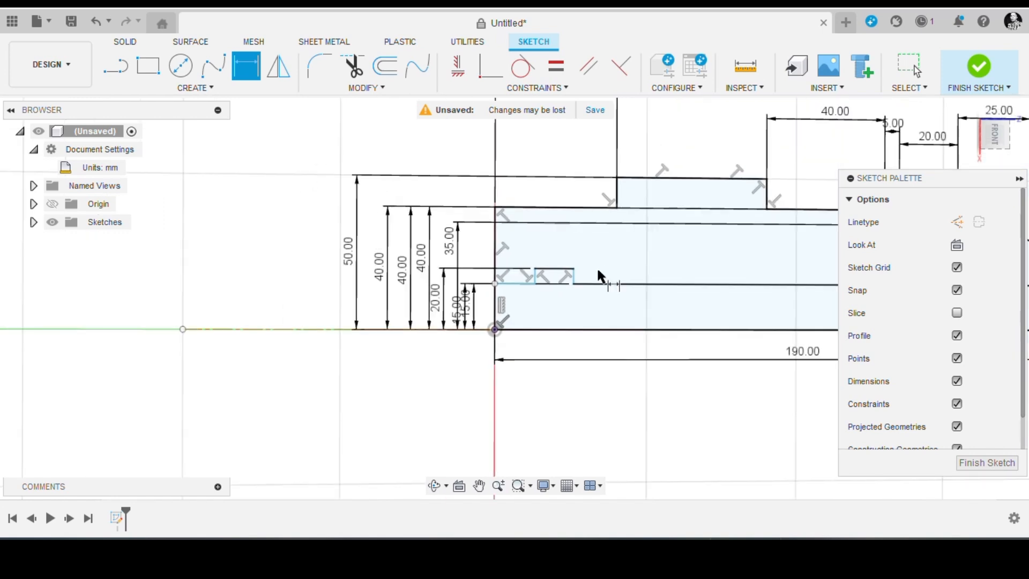
scroll(678, 268, "up", 4)
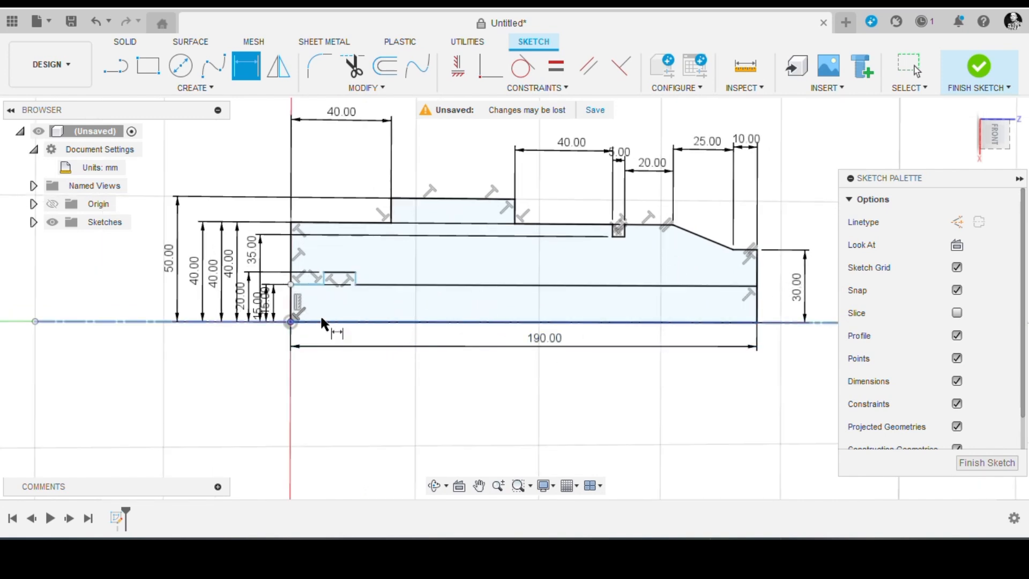
left_click(353, 66)
scroll(468, 322, "up", 5)
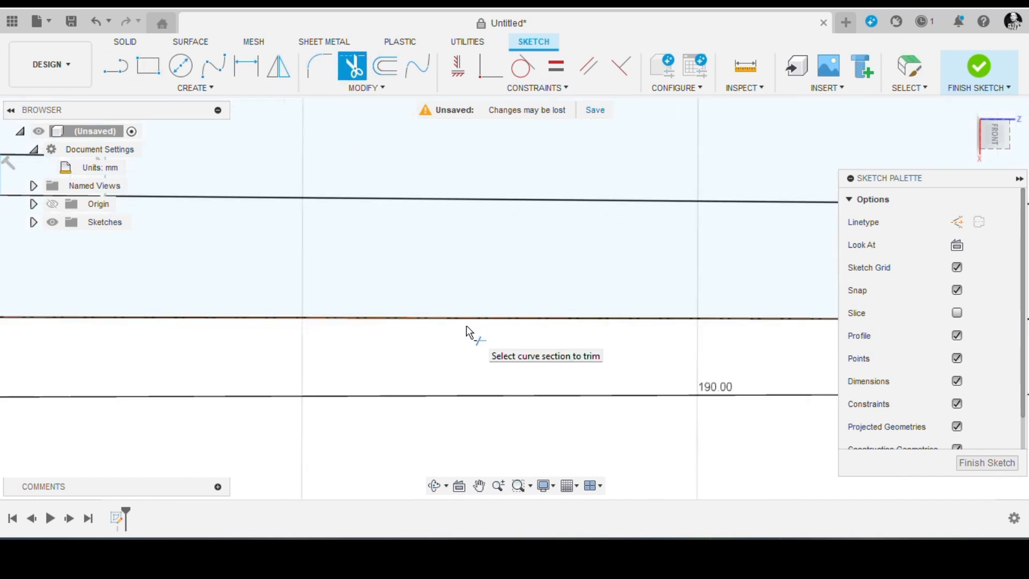
left_click(470, 317)
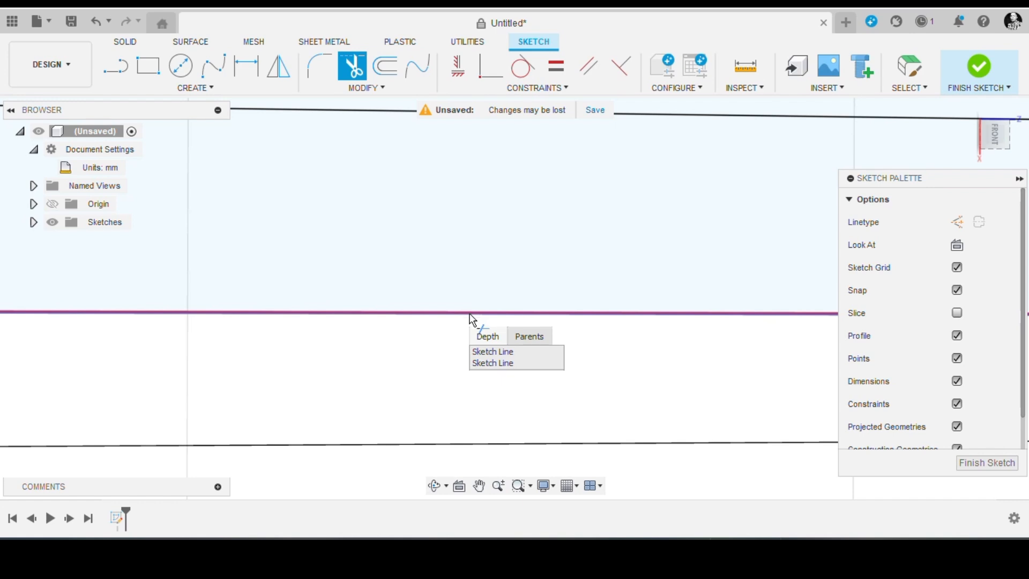
left_click(494, 351)
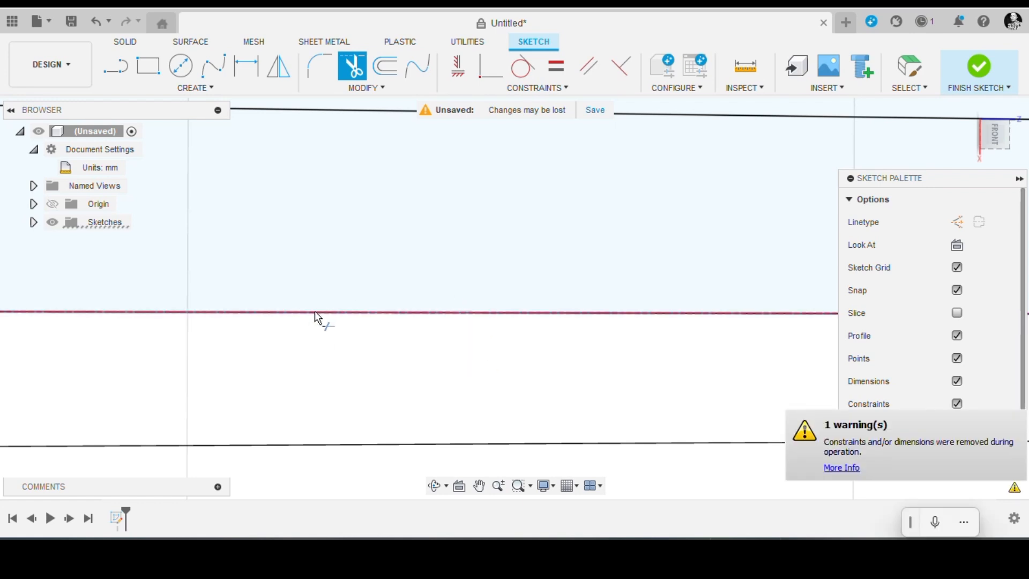
scroll(421, 202, "down", 5)
scroll(450, 145, "up", 5)
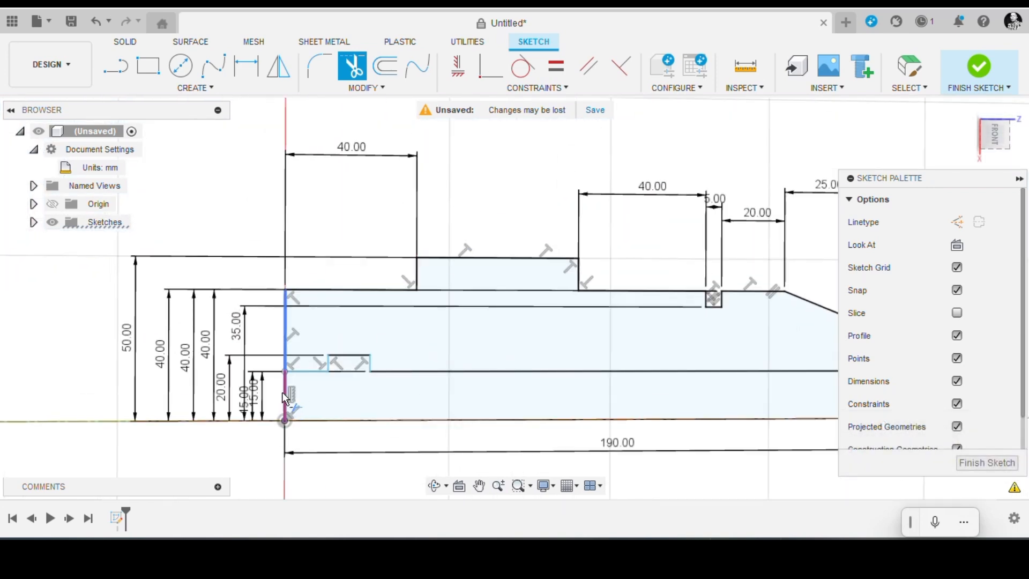
left_click(283, 392)
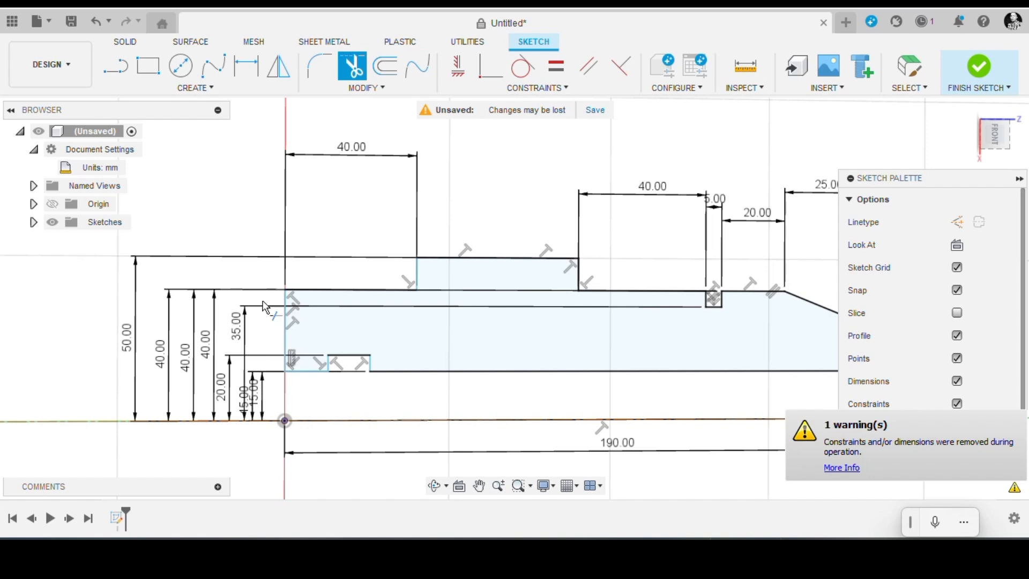
Step: Finish the shaft profile sketch and return to solid modeling
left_click(978, 68)
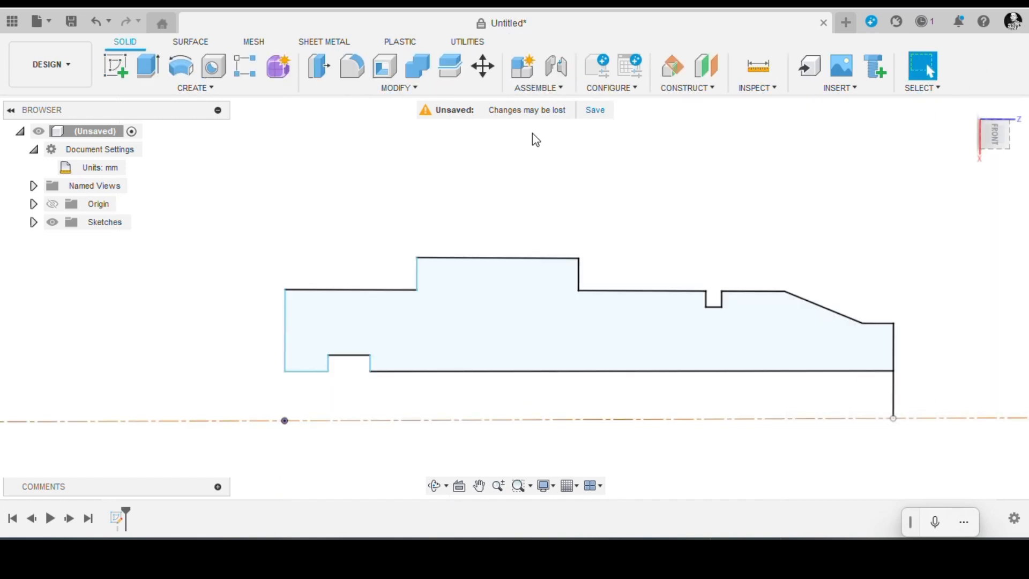
left_click(429, 88)
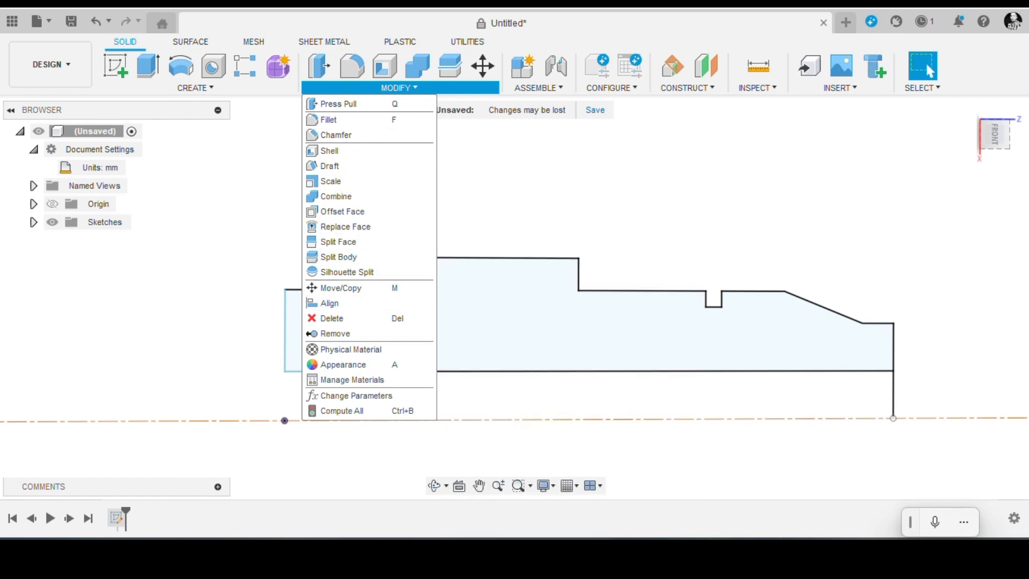
Step: Reopen the shaft profile sketch for editing
left_click(117, 517)
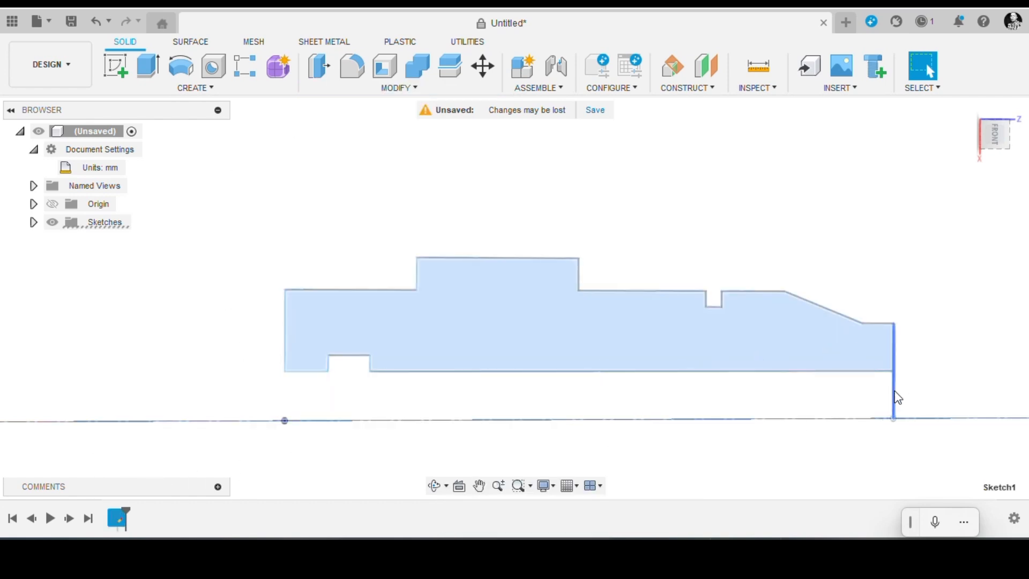
left_click(399, 88)
left_click(118, 519)
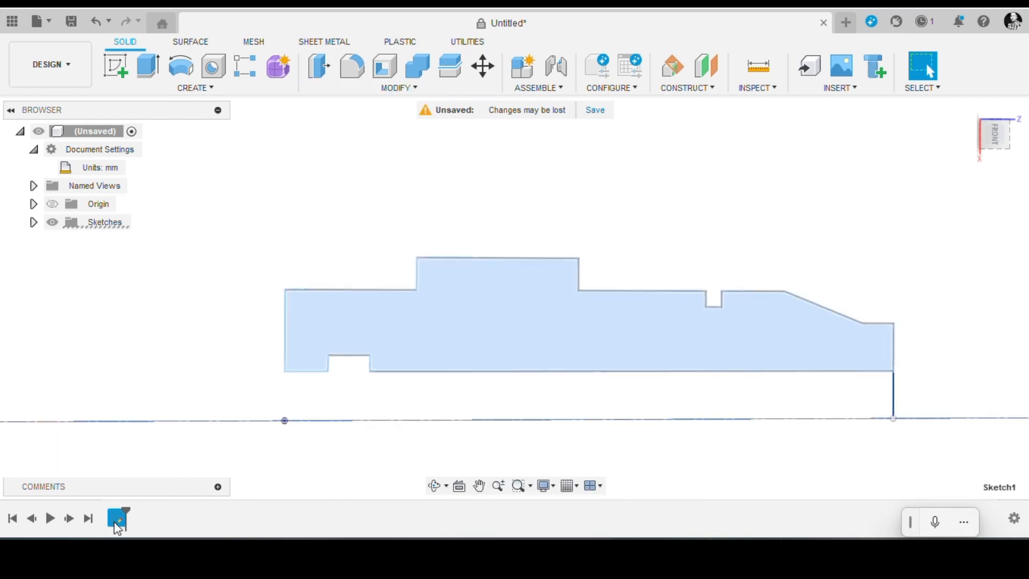
left_click(115, 521)
left_click(118, 518)
left_click(118, 515)
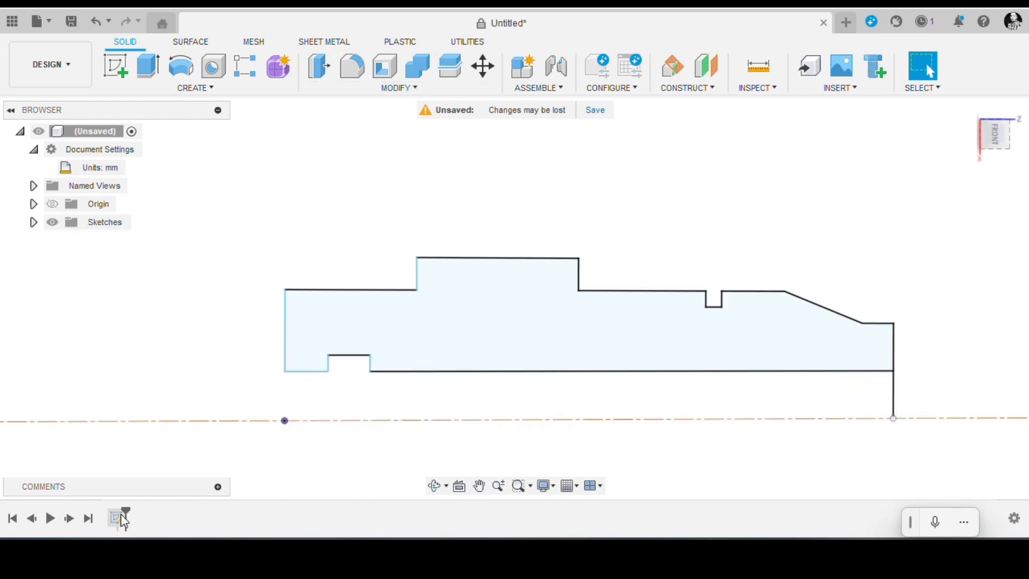
right_click(113, 513)
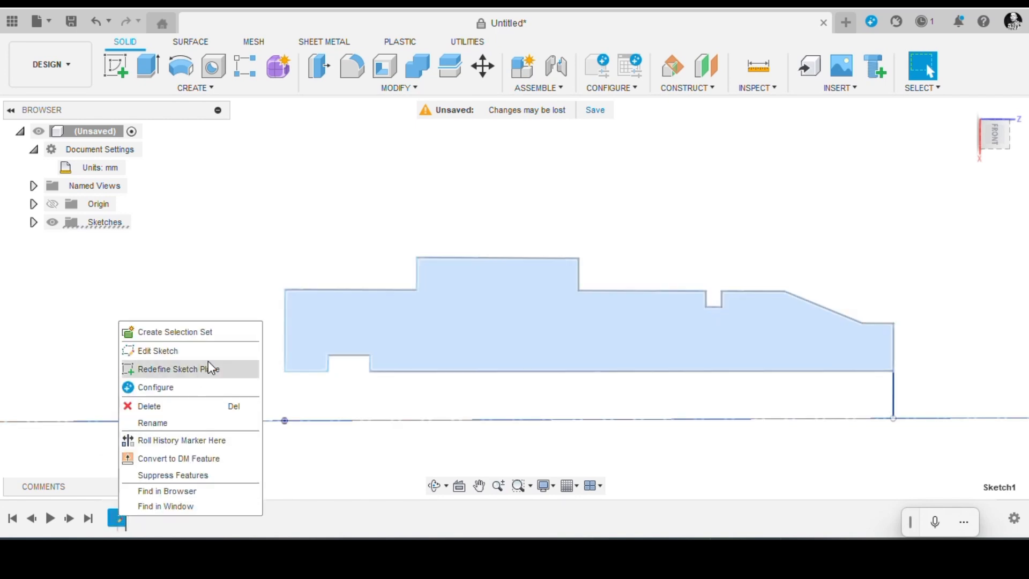
left_click(204, 347)
Step: Trim away the end edge's leftover segment between the bore line and the centerline, and finish the sketch
scroll(368, 470, "up", 3)
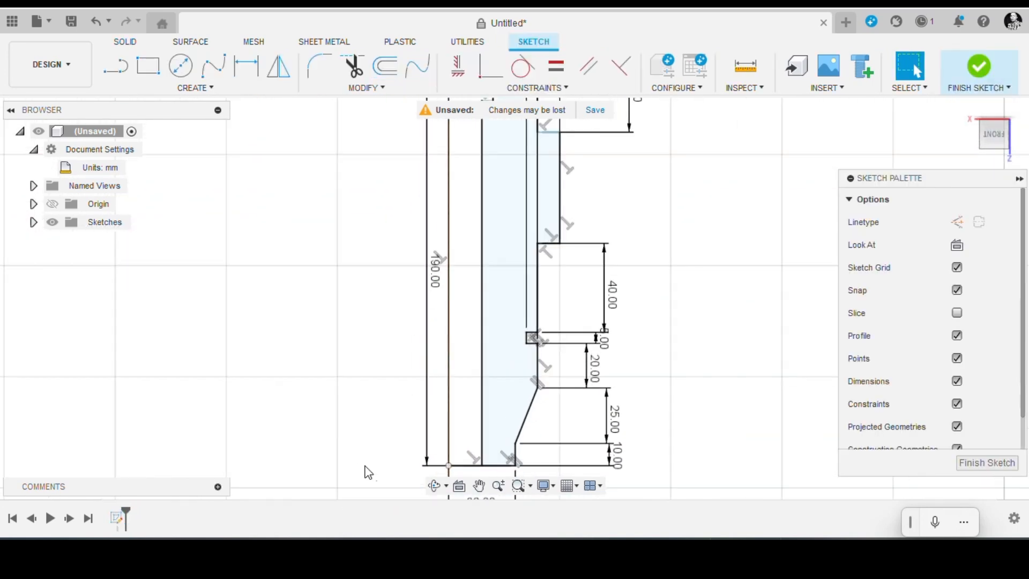
left_click(352, 67)
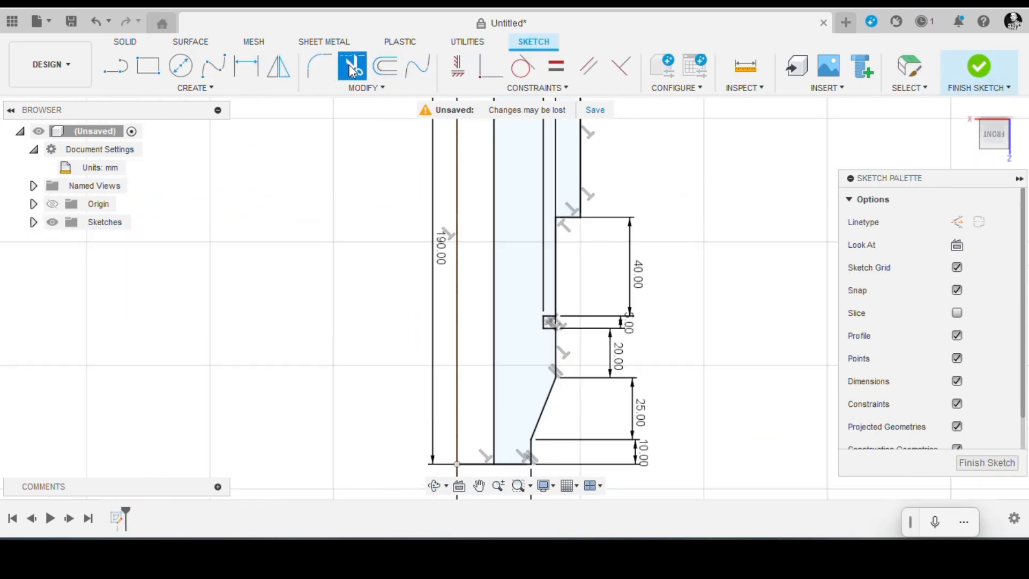
left_click(473, 464)
left_click(979, 65)
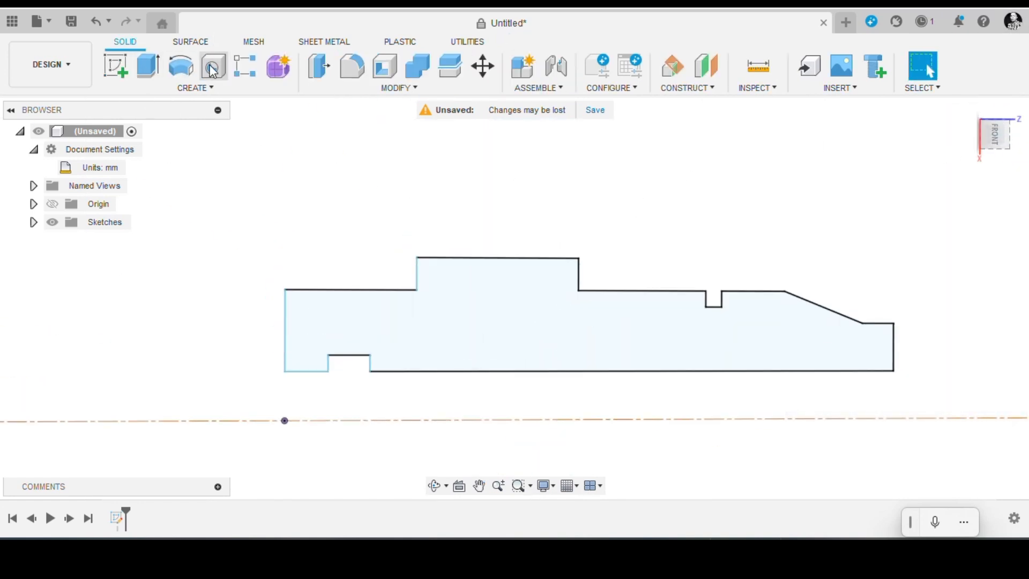
Step: Revolve the shaft profile 360° about the centerline as a new body
left_click(181, 66)
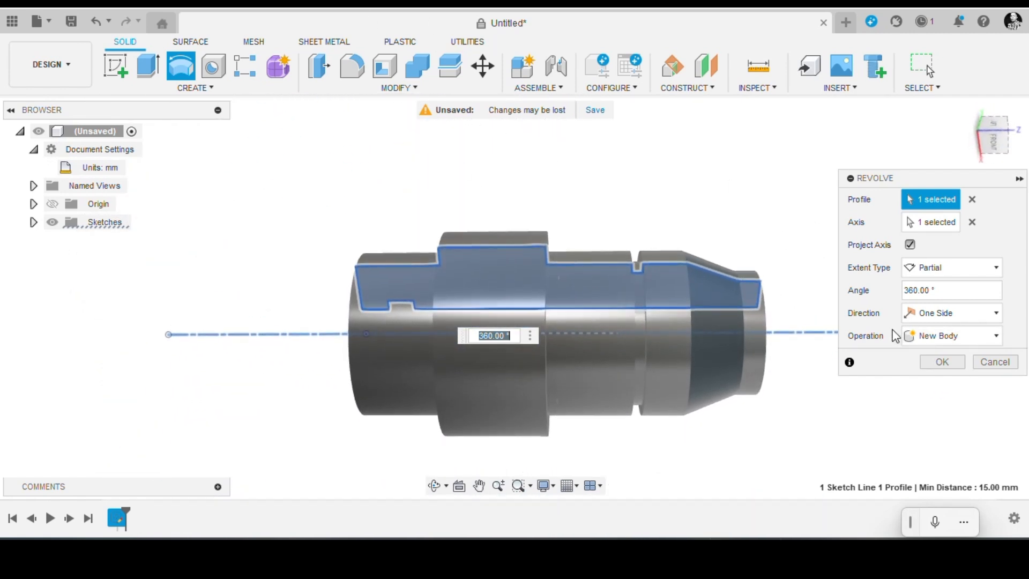
left_click(942, 363)
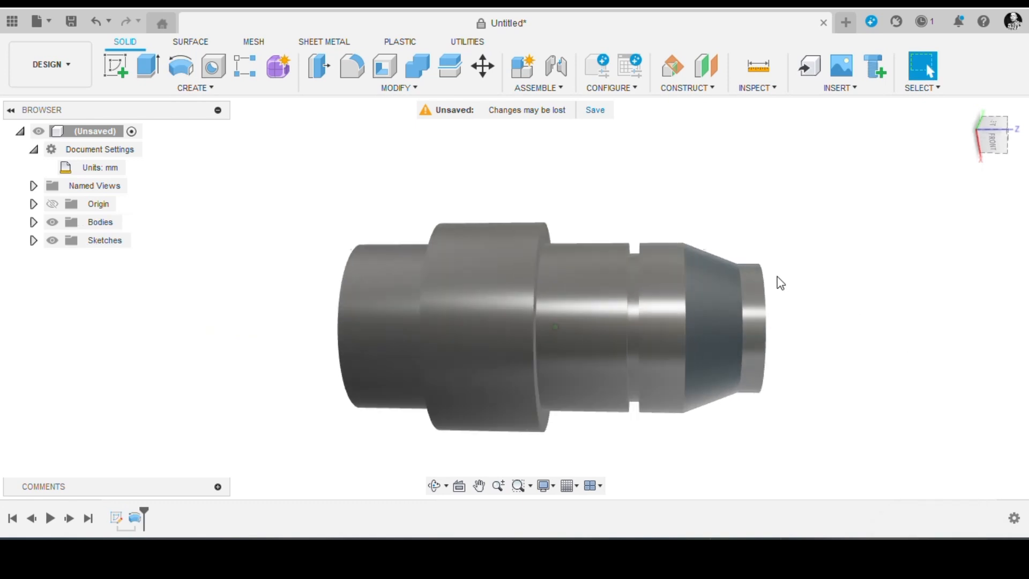
Step: Start a Chamfer on the bore's opening edge at the untapered end with an equal distance of 0.5 mm
left_click(378, 88)
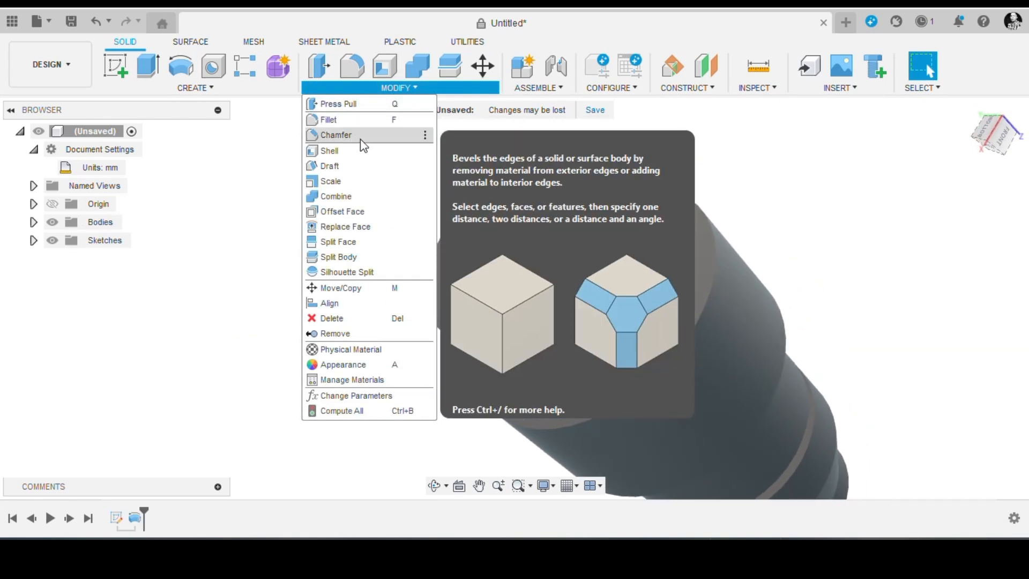
left_click(375, 135)
left_click(534, 196)
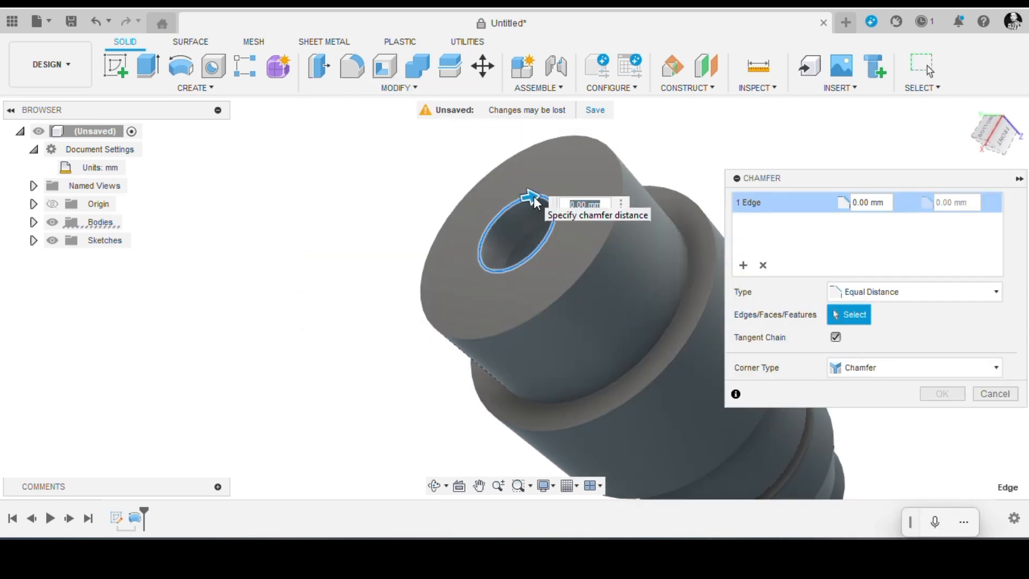
type(".5")
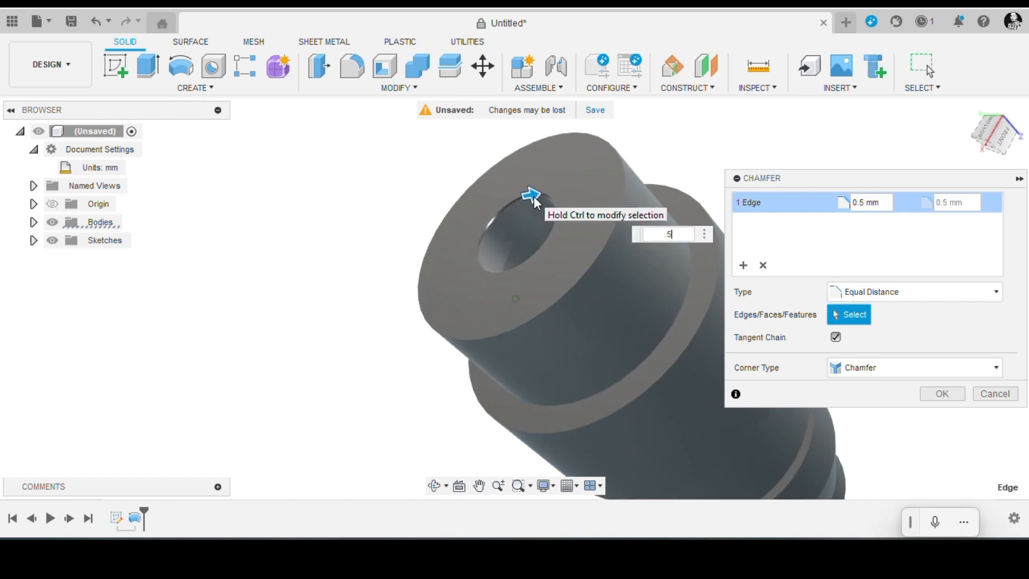
Step: Add a 0.3 mm chamfer set for the untapered end's outer edge and both outer edges of the large shoulder
left_click(743, 266)
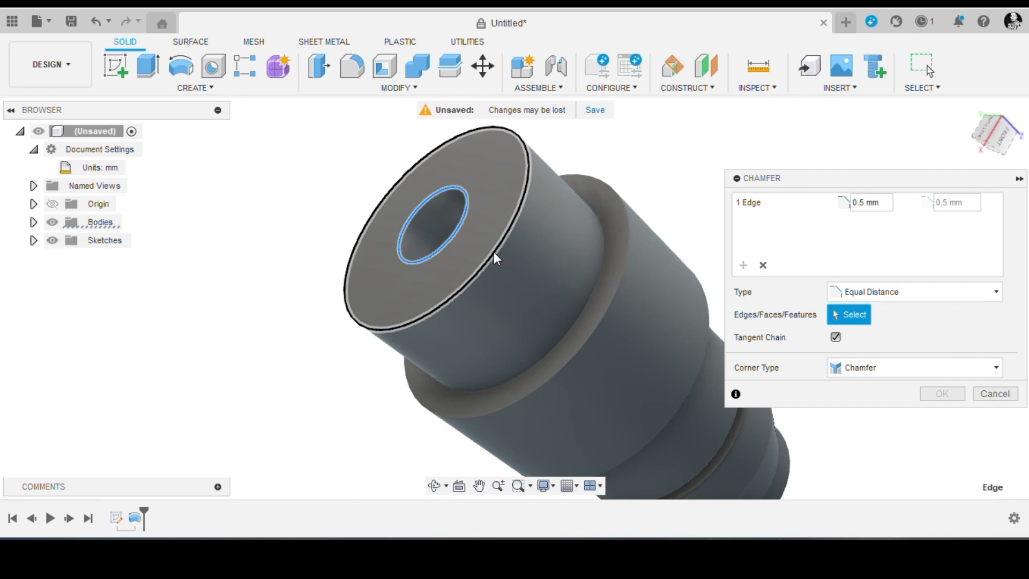
left_click(494, 252)
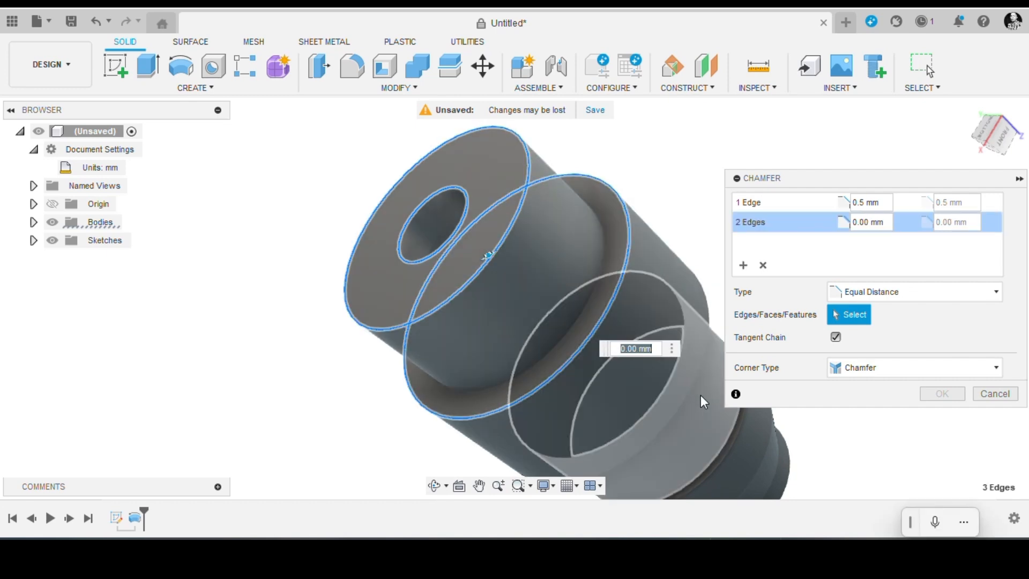
left_click(690, 390)
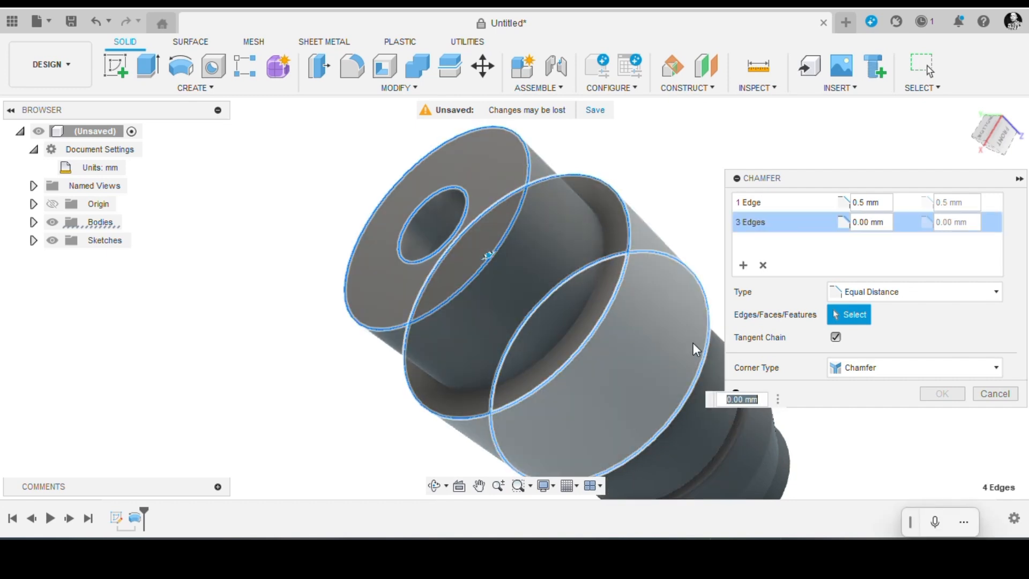
type(".")
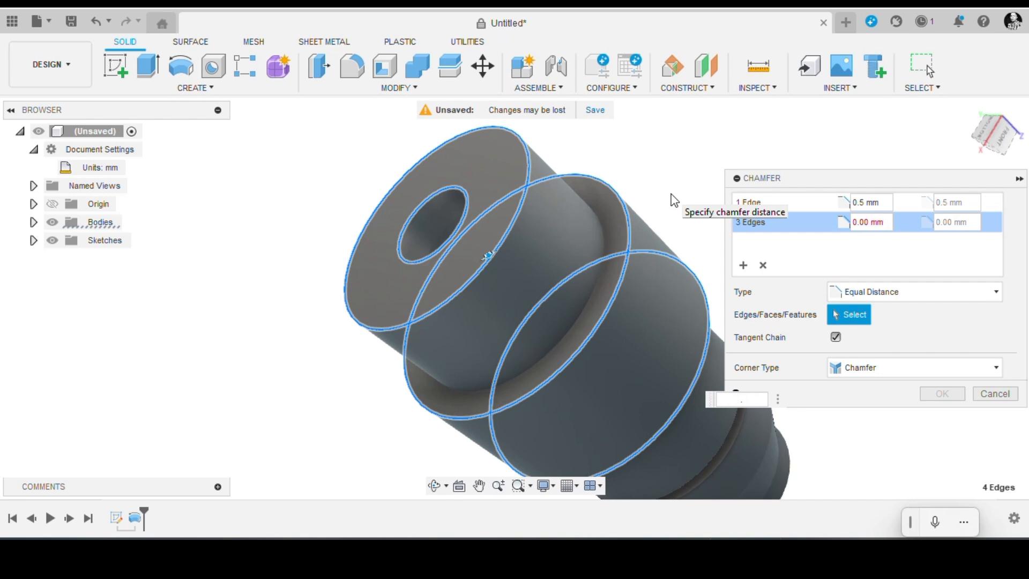
type("3")
Step: Add another chamfer set of 0.3 mm on the outer edge of the tapered end's face
left_click(743, 265)
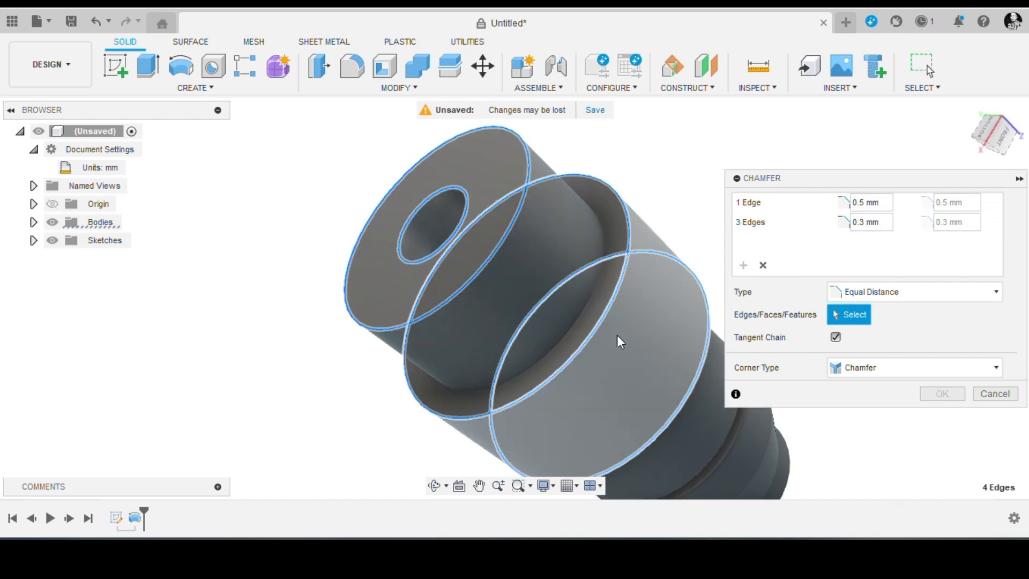
scroll(521, 349, "down", 3)
scroll(567, 389, "up", 5)
scroll(568, 390, "up", 2)
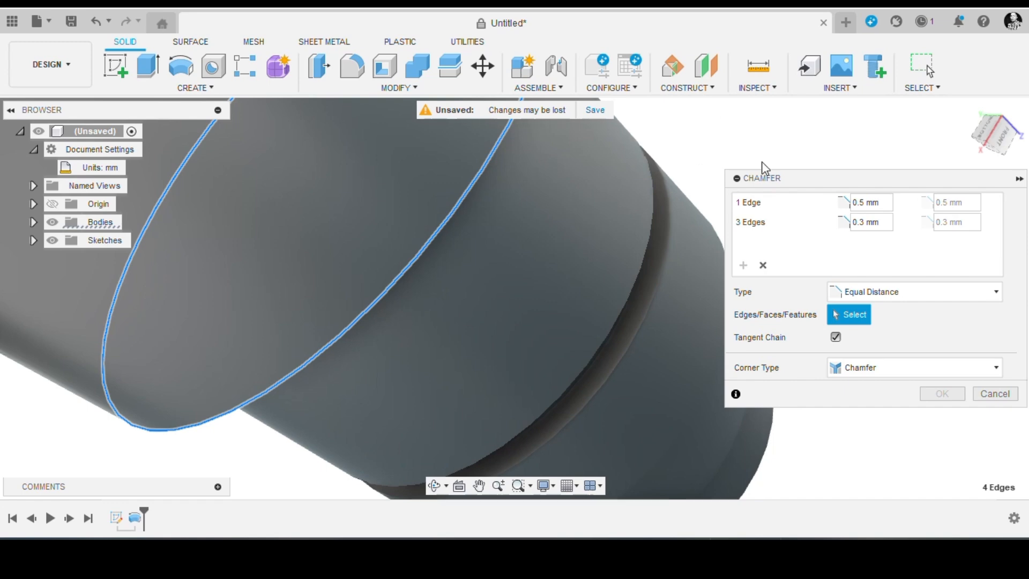
middle_click_drag(671, 390, 613, 301, "shift")
scroll(570, 326, "down", 4)
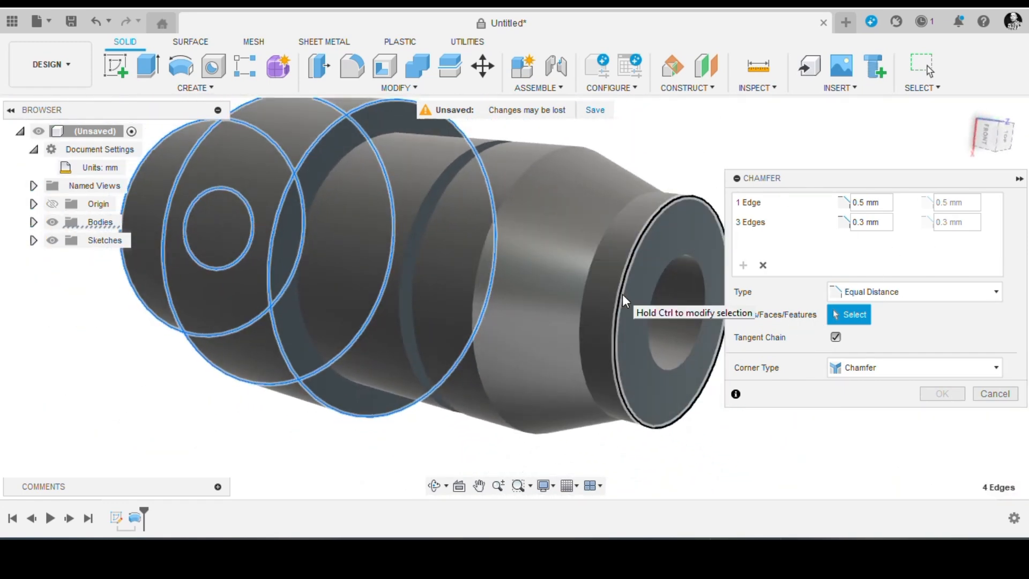
left_click(622, 294)
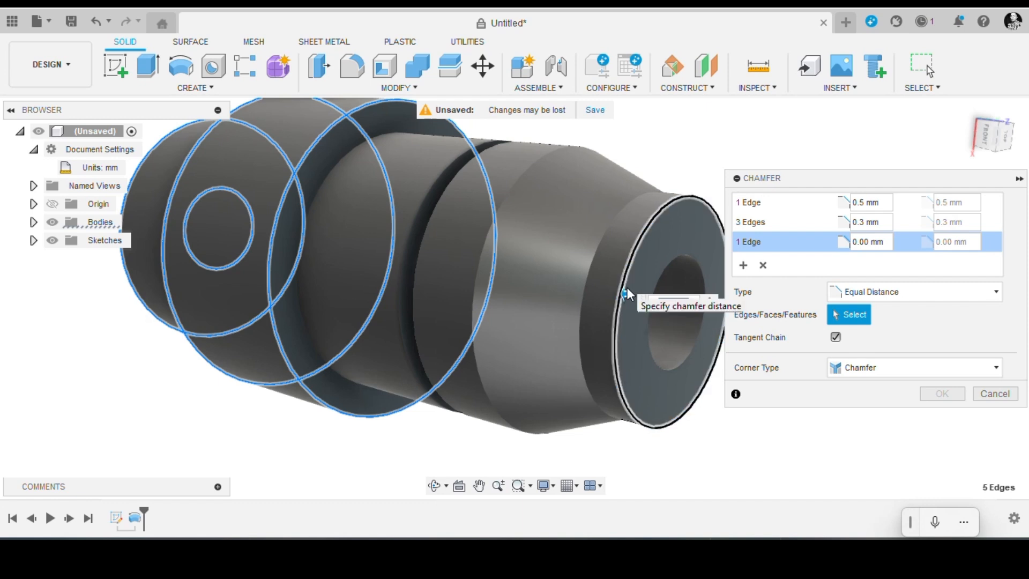
type("03")
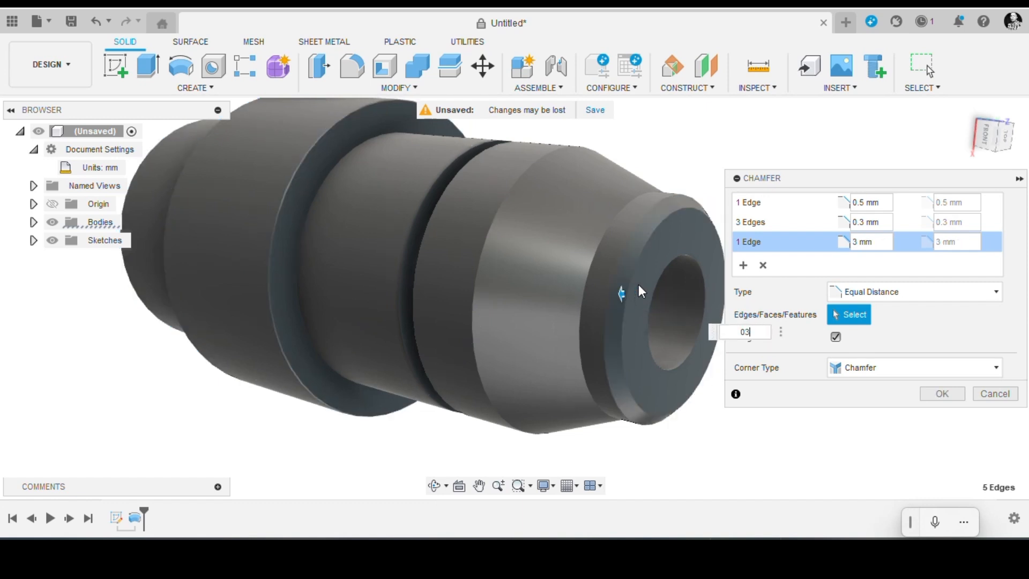
key("BackSpace")
key("BackSpace")
type(".3")
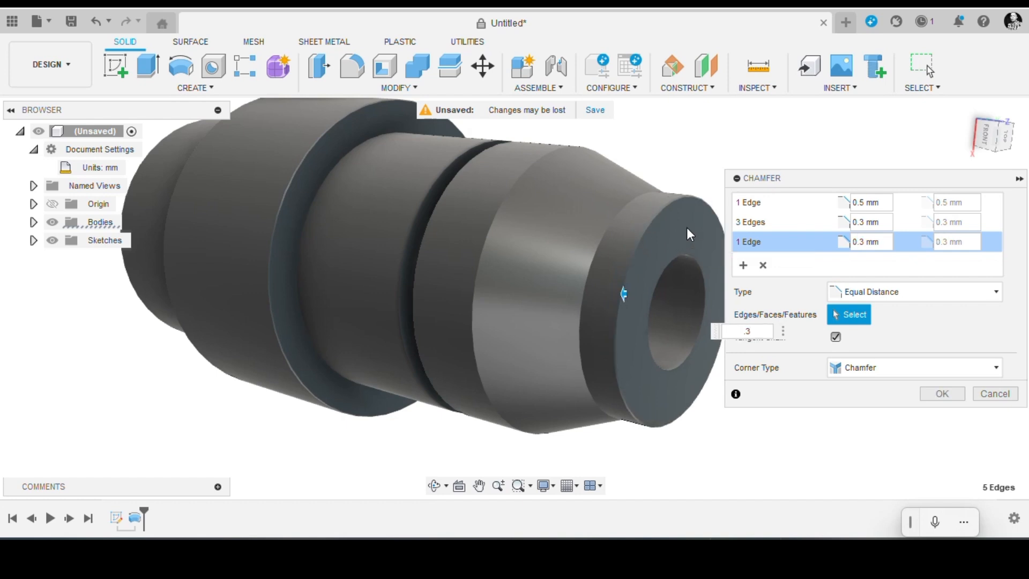
Step: Add a 0.5 mm chamfer set on the bore's opening edge at the tapered end and apply the Chamfer
left_click(745, 266)
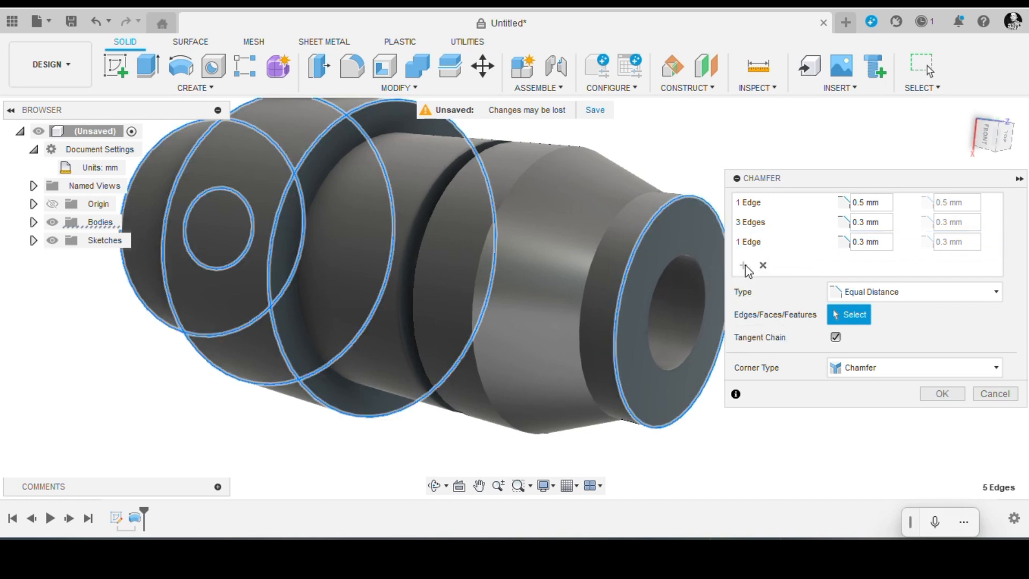
left_click(693, 264)
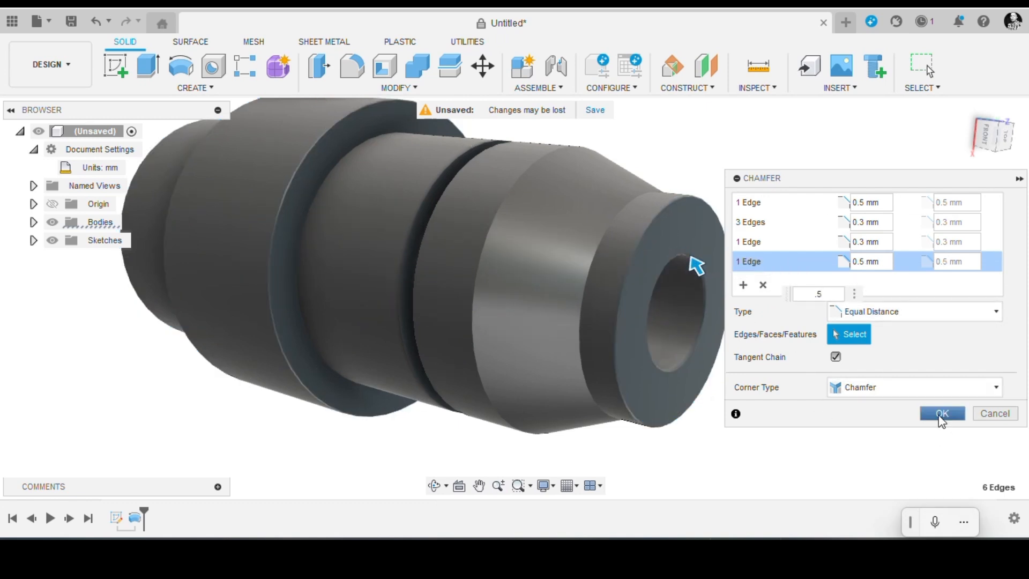
left_click(942, 415)
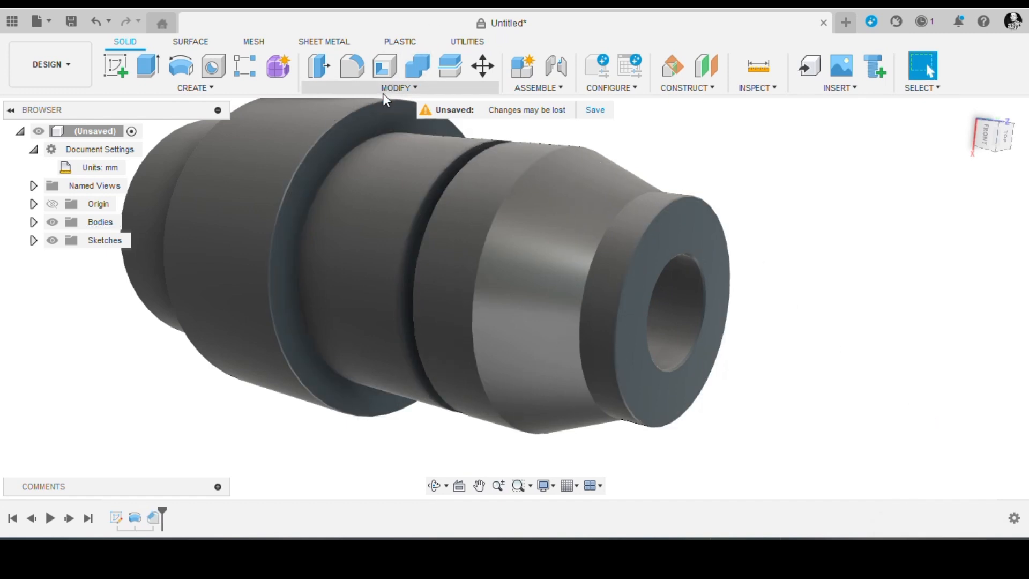
Step: Fillet the two outer rim edges of the groove with a 0.02 mm radius
left_click(353, 67)
left_click(442, 172)
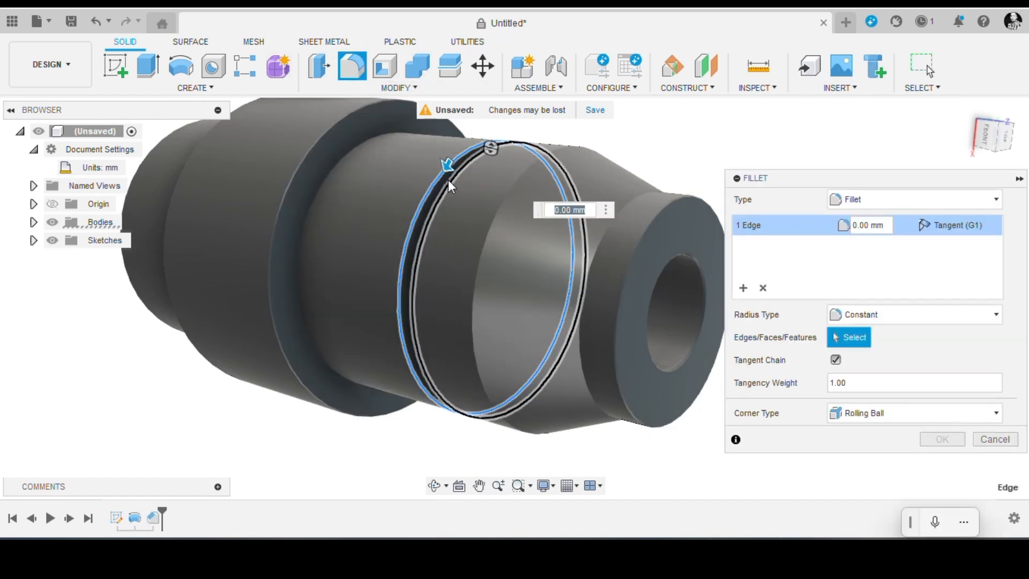
left_click(448, 181)
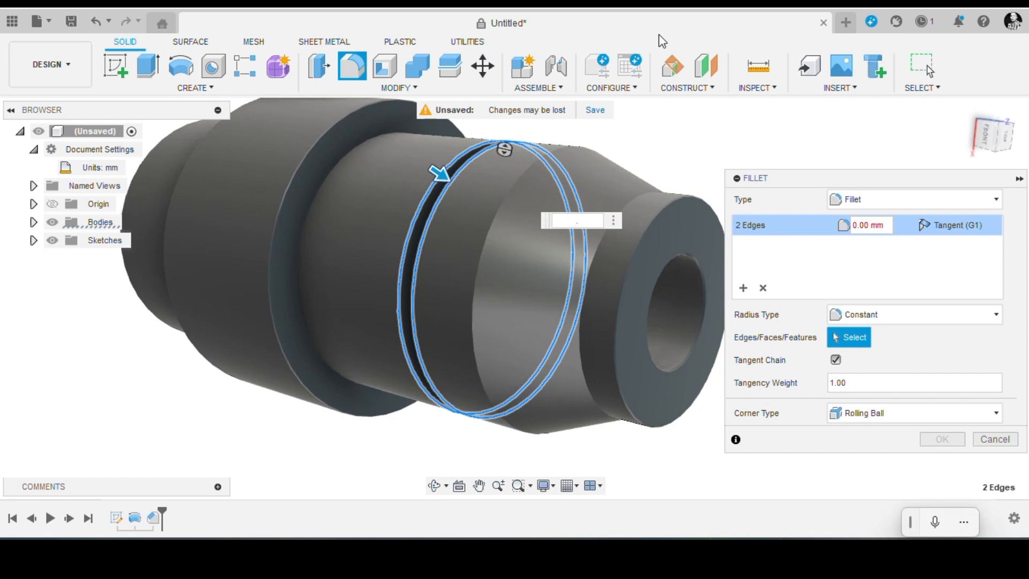
type(".02")
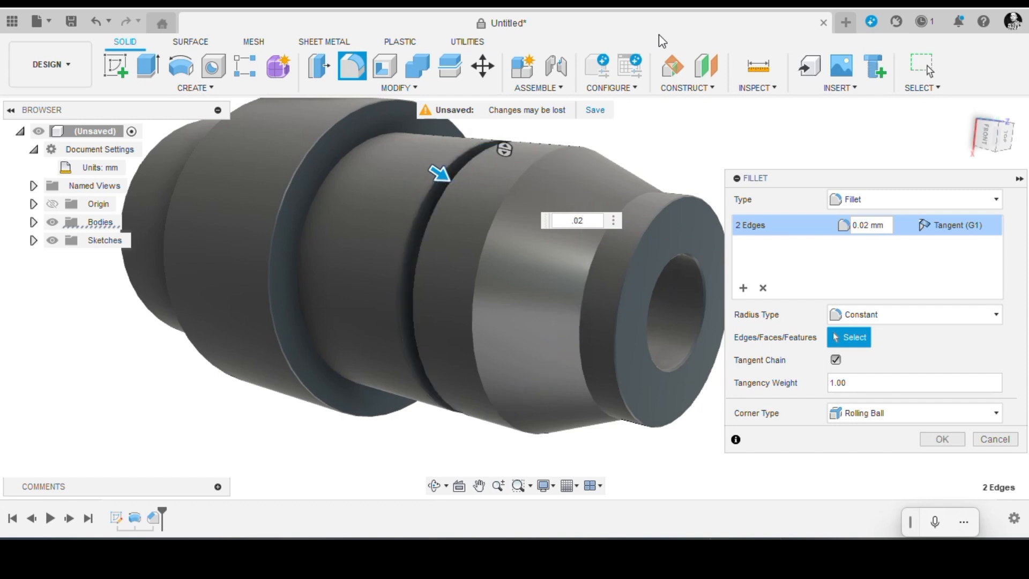
key("Return")
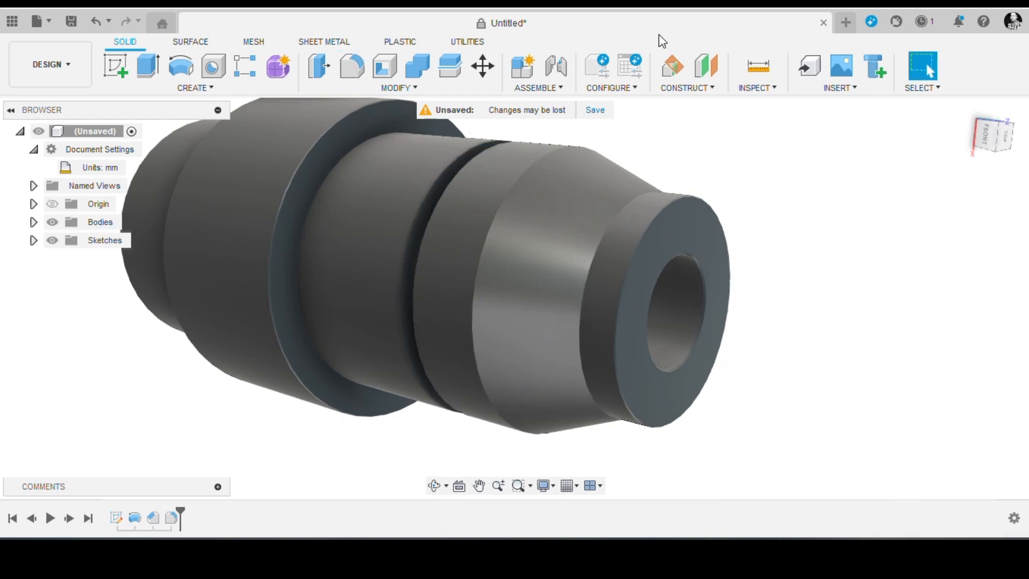
Step: Fillet the two inner edges at the floor of the groove with a 0.2 mm radius
scroll(521, 224, "up", 3)
scroll(546, 252, "up", 5)
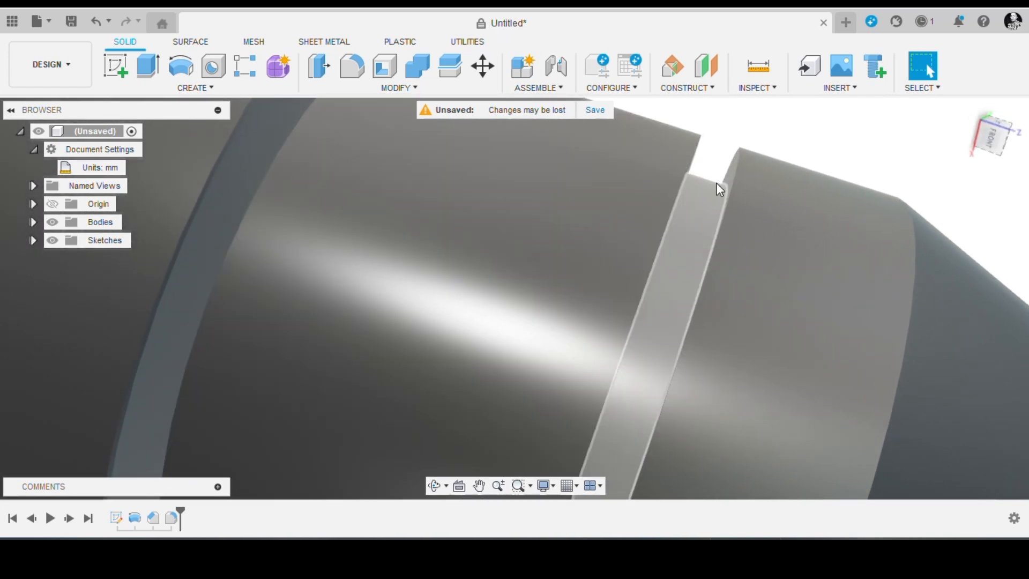
right_click(719, 133)
left_click(709, 83)
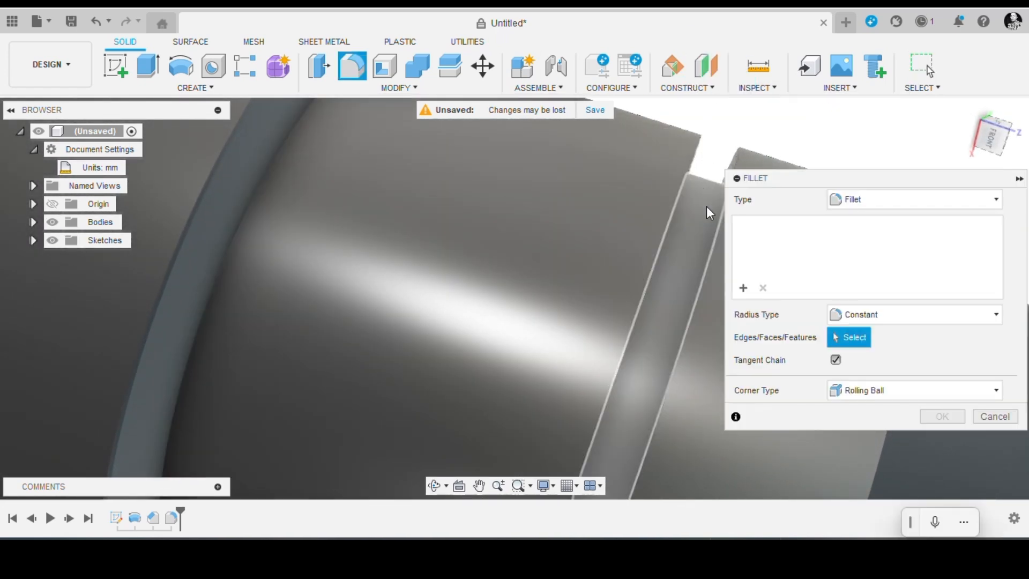
left_click(711, 239)
left_click(664, 228)
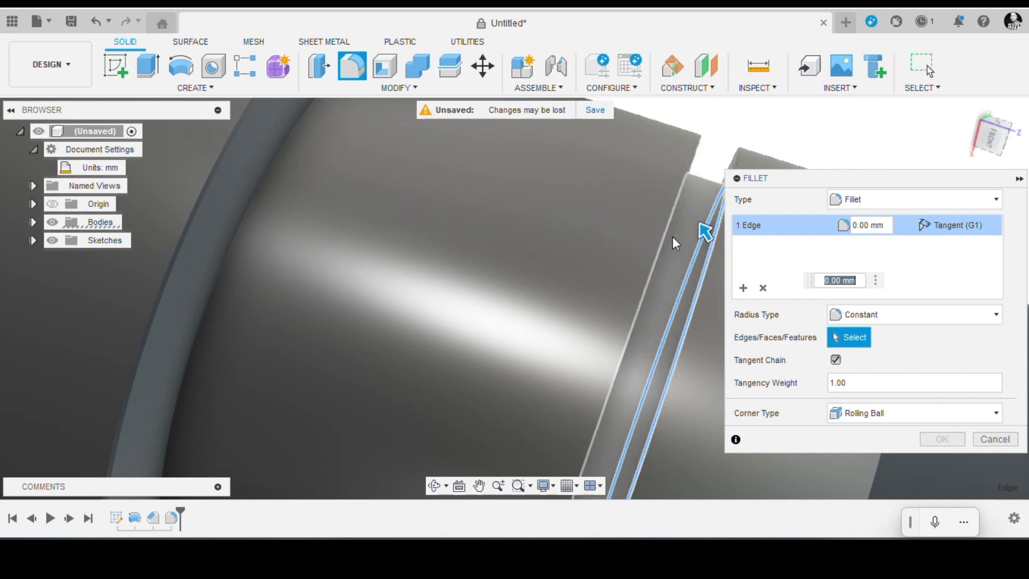
middle_click_drag(670, 236, 636, 220, "shift")
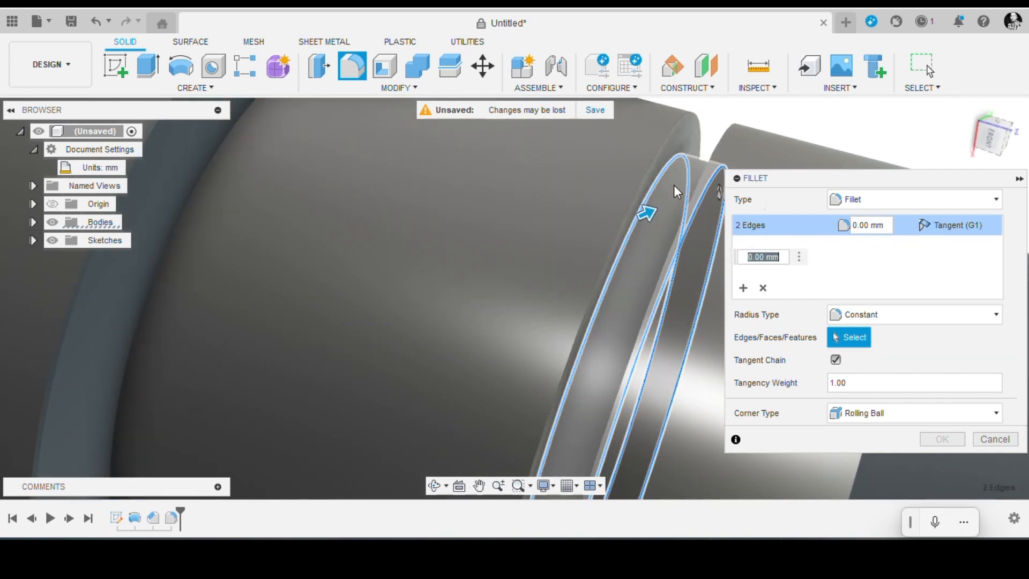
type(".02")
key("BackSpace")
key("BackSpace")
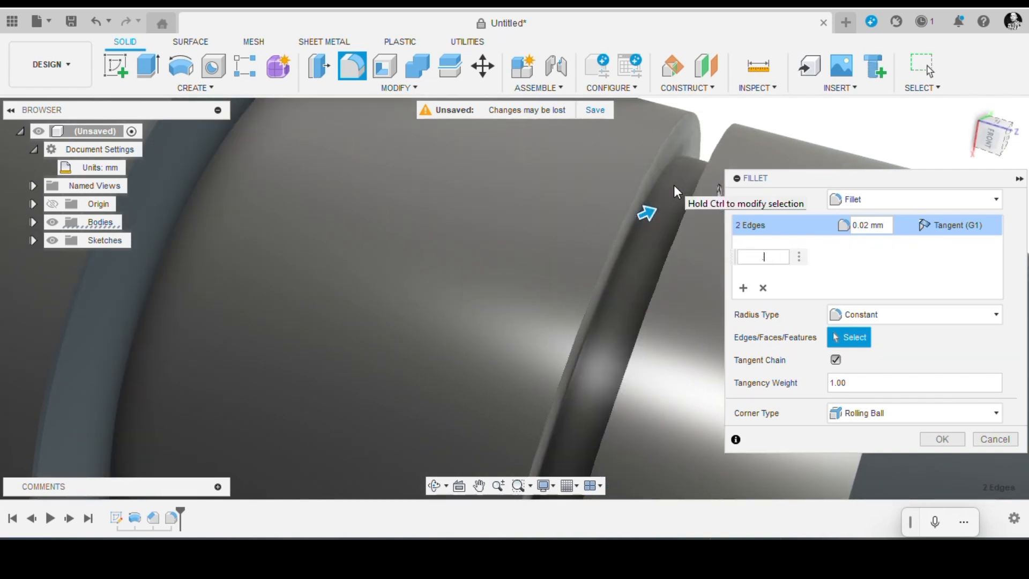
type("2")
key("Return")
middle_click_drag(674, 185, 716, 344, "shift")
scroll(660, 313, "up", 2)
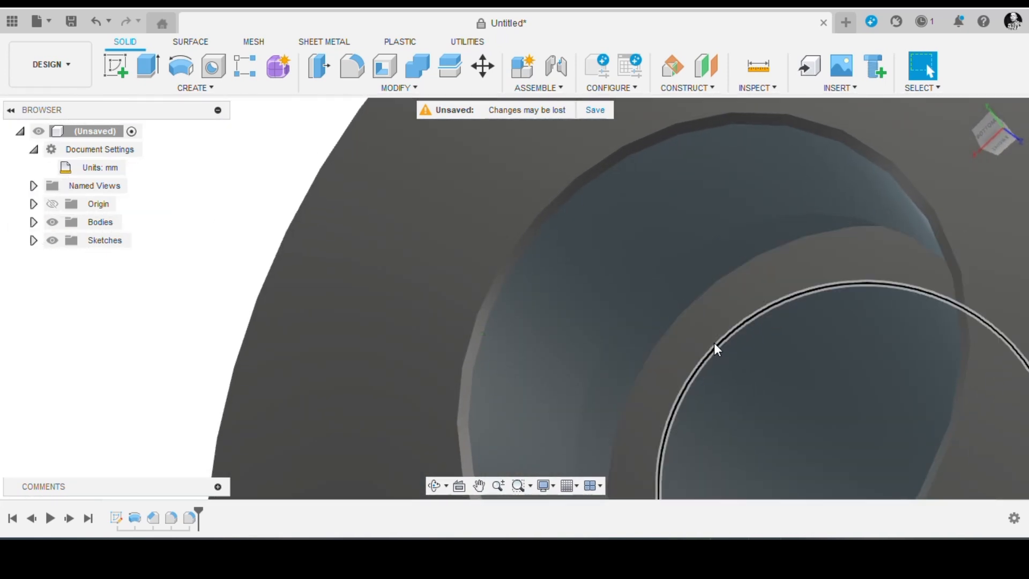
Step: Set a 0.3 mm fillet on the inner circular edge of the ring-shaped step face inside the bore at the straight end
right_click(716, 344)
left_click(715, 305)
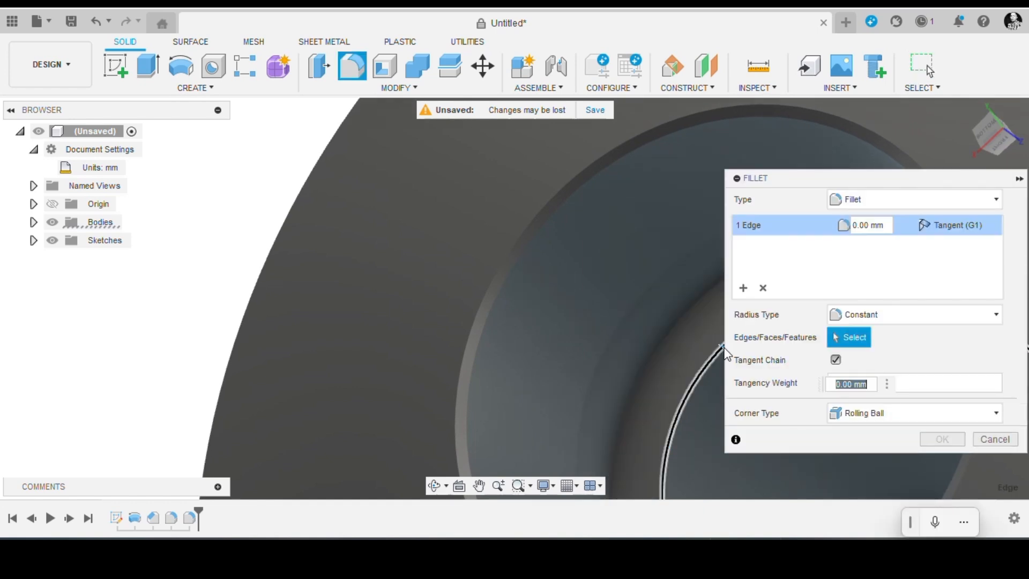
left_click(706, 365)
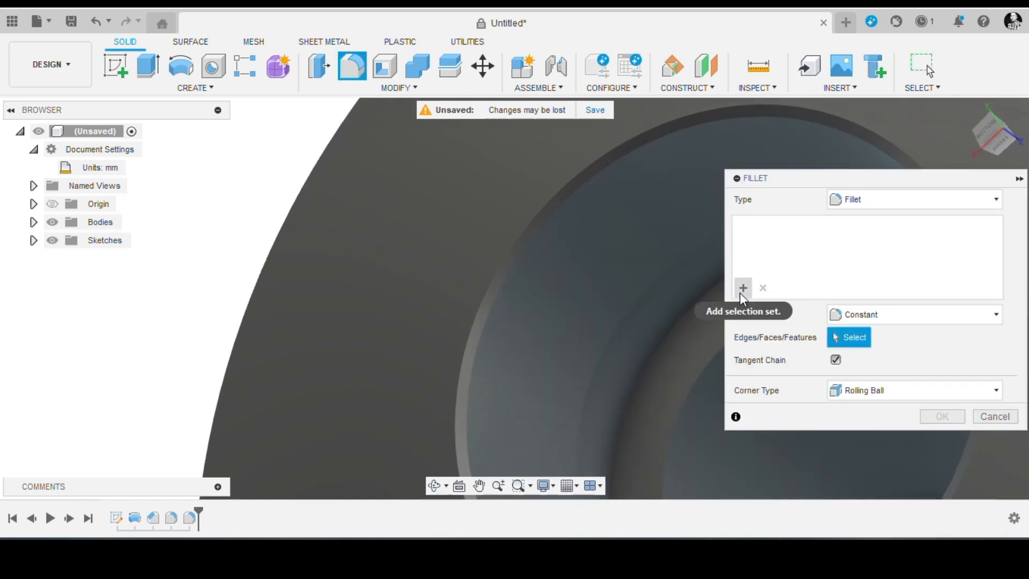
left_click(696, 383)
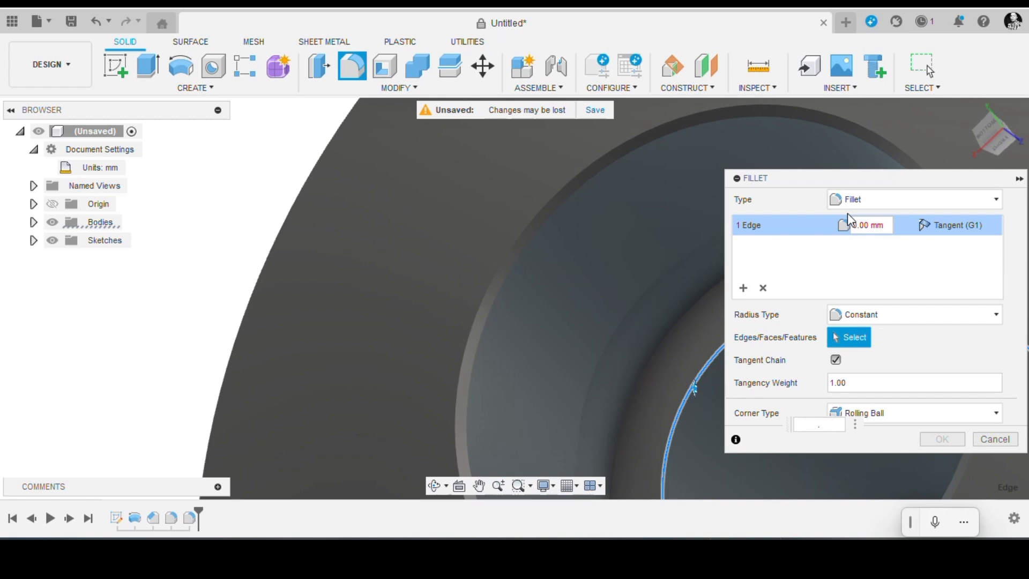
type(".3")
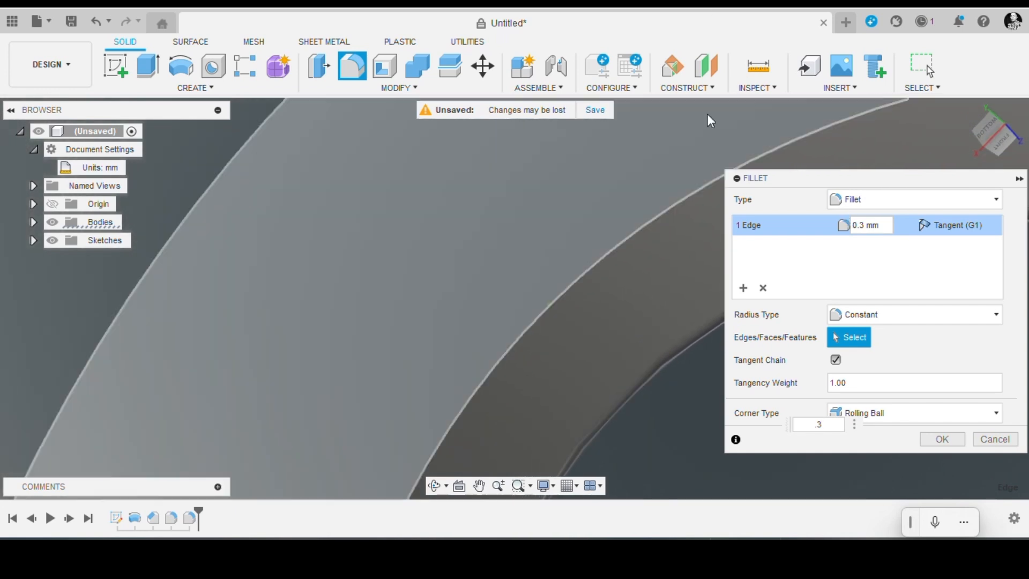
Step: Add a 0.5 mm fillet set on the outer circular edge of the step face inside the bore and apply the Fillet
left_click(743, 289)
left_click(574, 282)
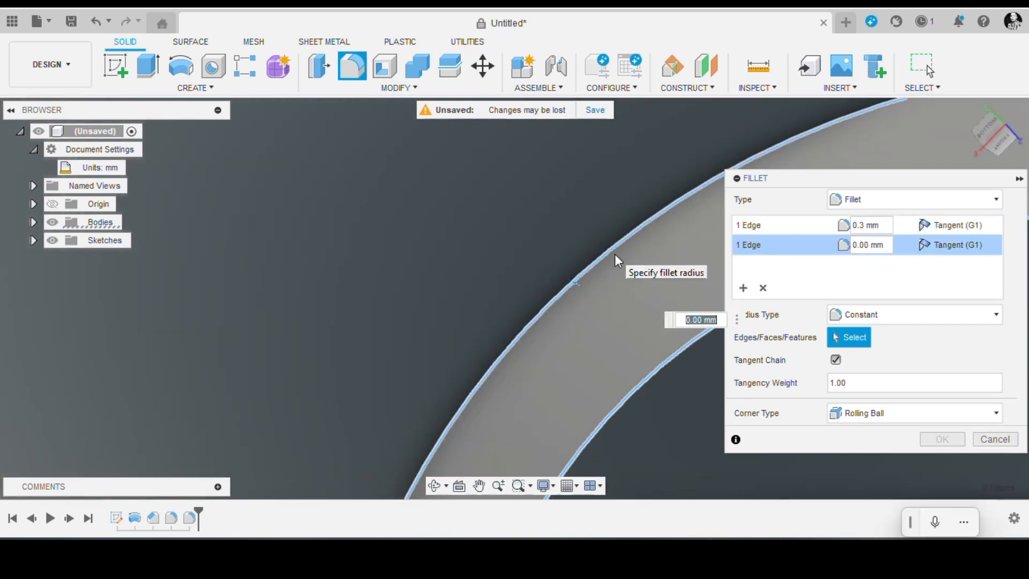
type(".5")
scroll(615, 254, "down", 10)
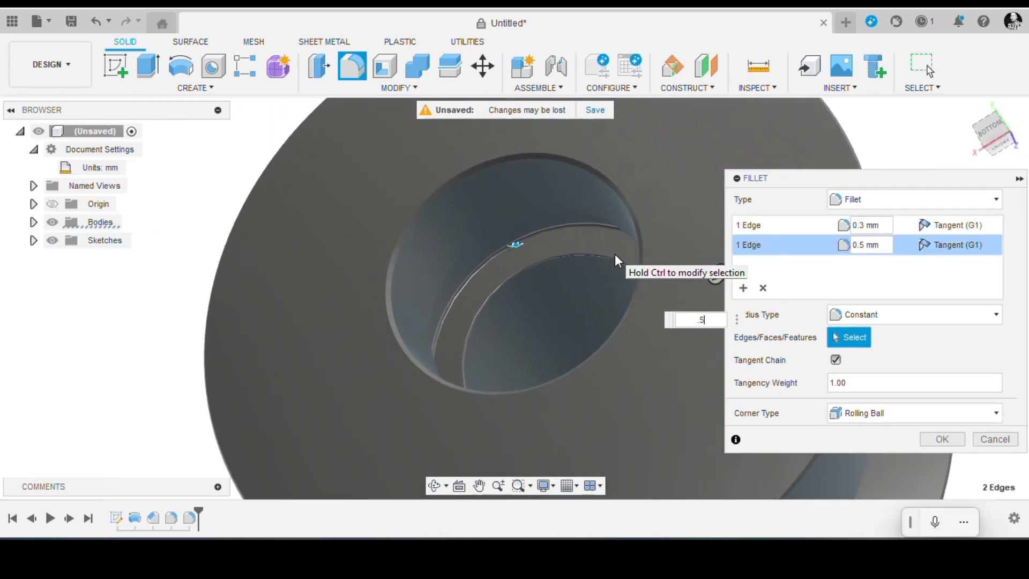
key("Return")
Step: Create a Section Analysis of the shaft on the YZ plane with 0.00 mm distance
scroll(615, 254, "up", 10)
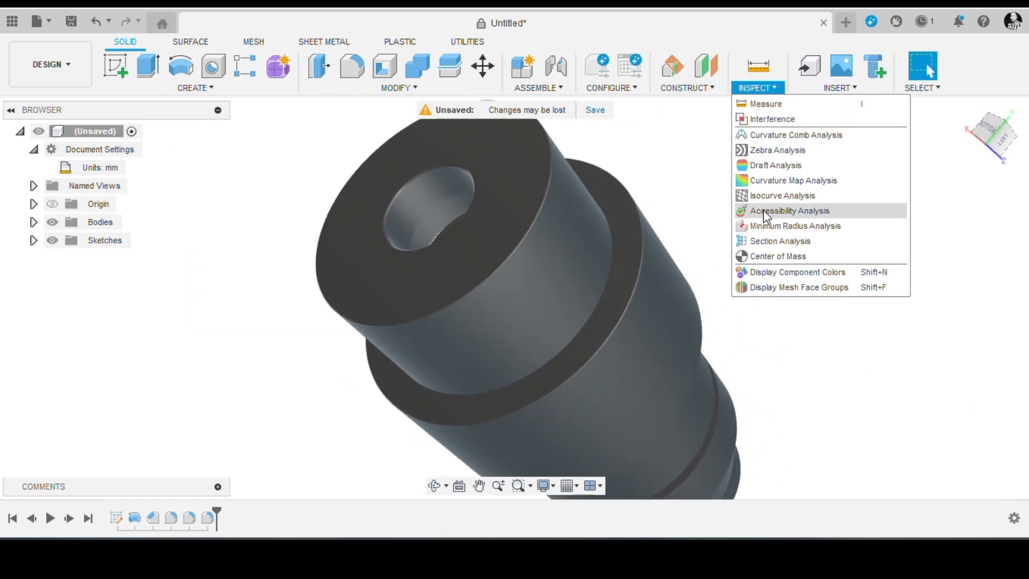
left_click(767, 255)
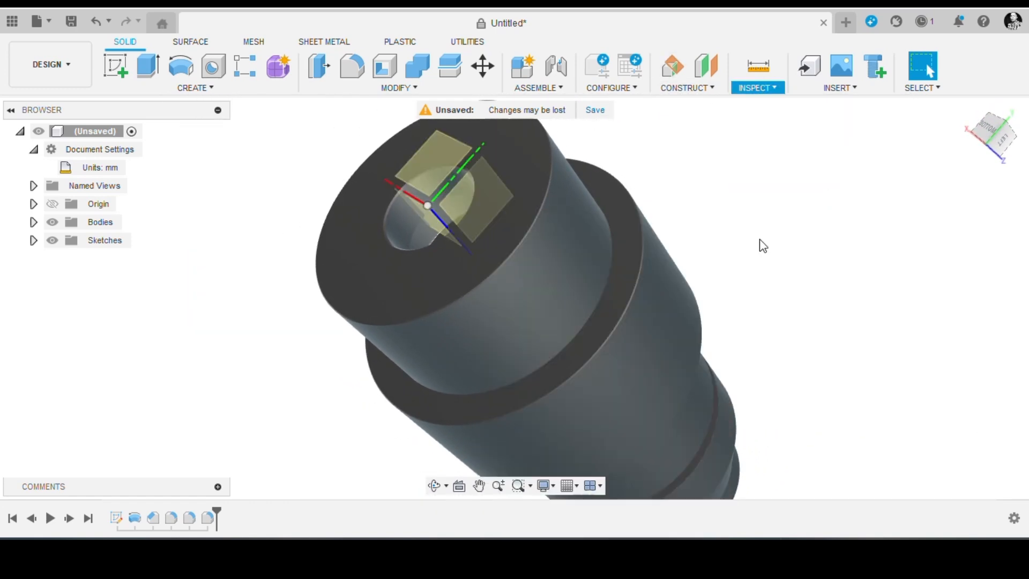
left_click(465, 198)
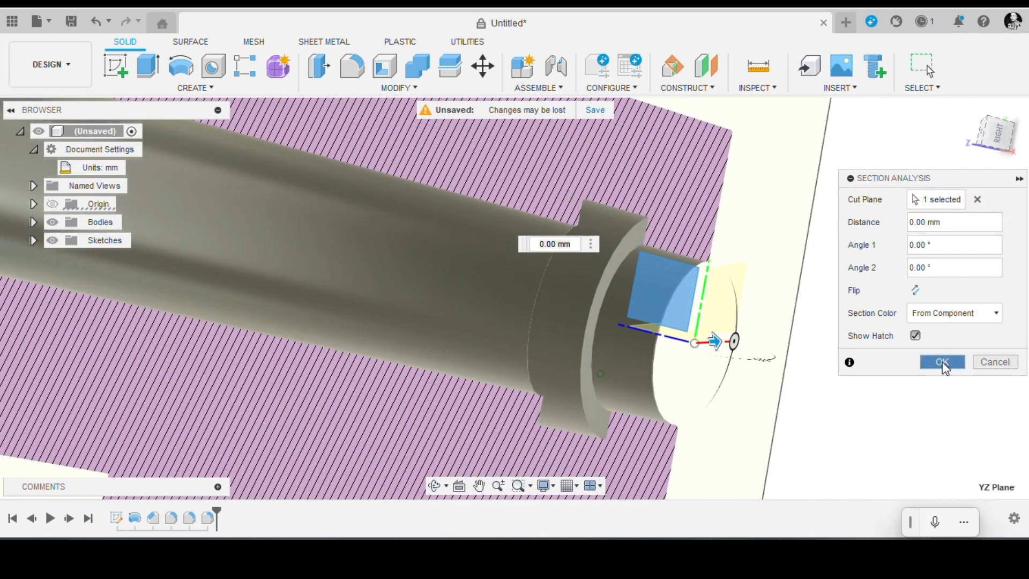
left_click(942, 363)
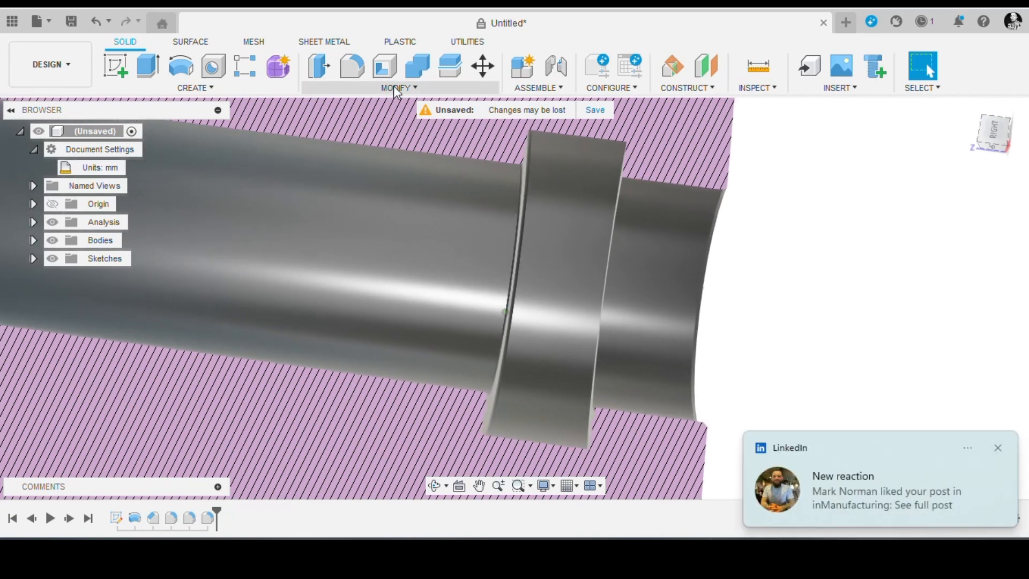
left_click(394, 85)
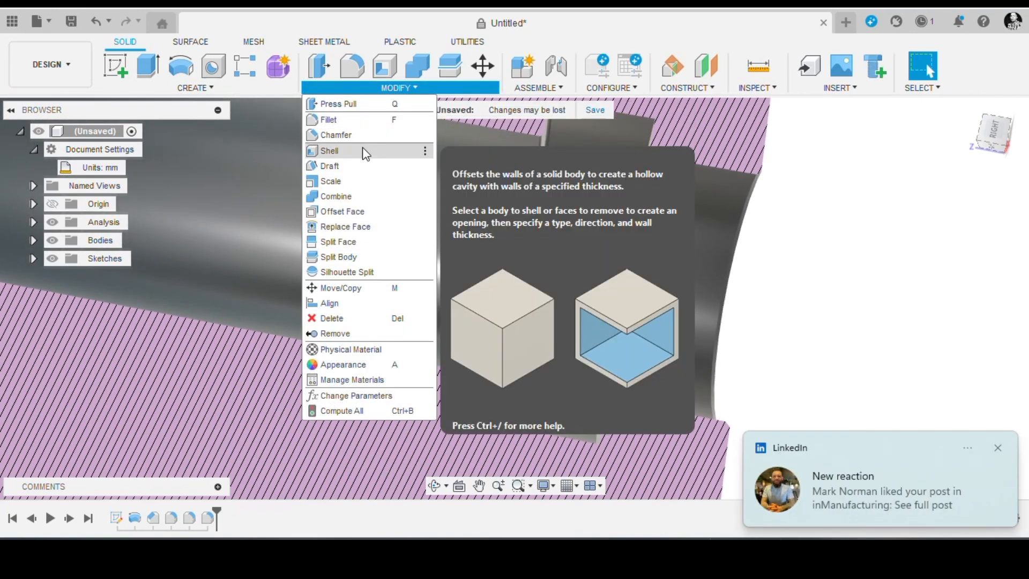
left_click(357, 119)
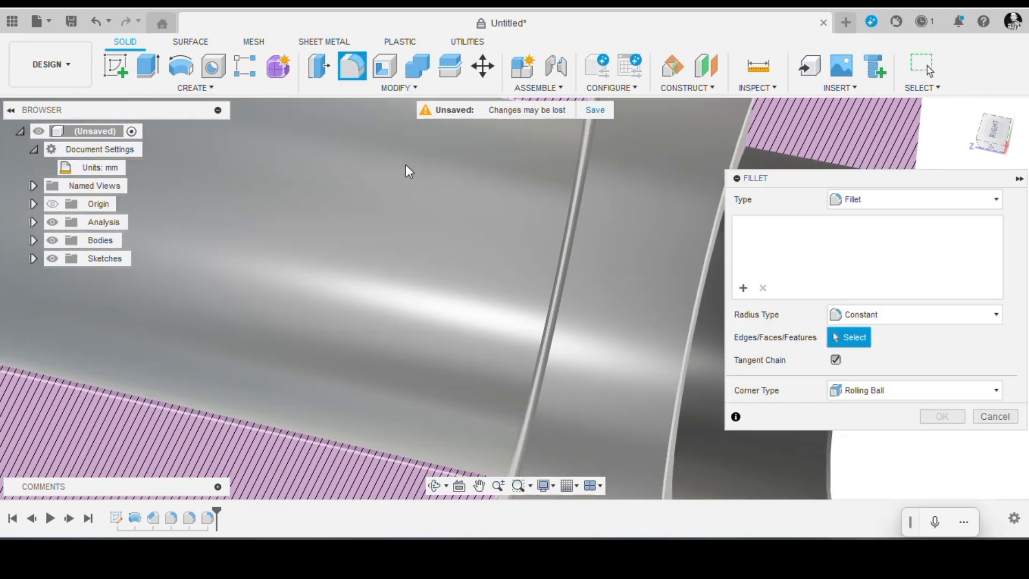
left_click(530, 266)
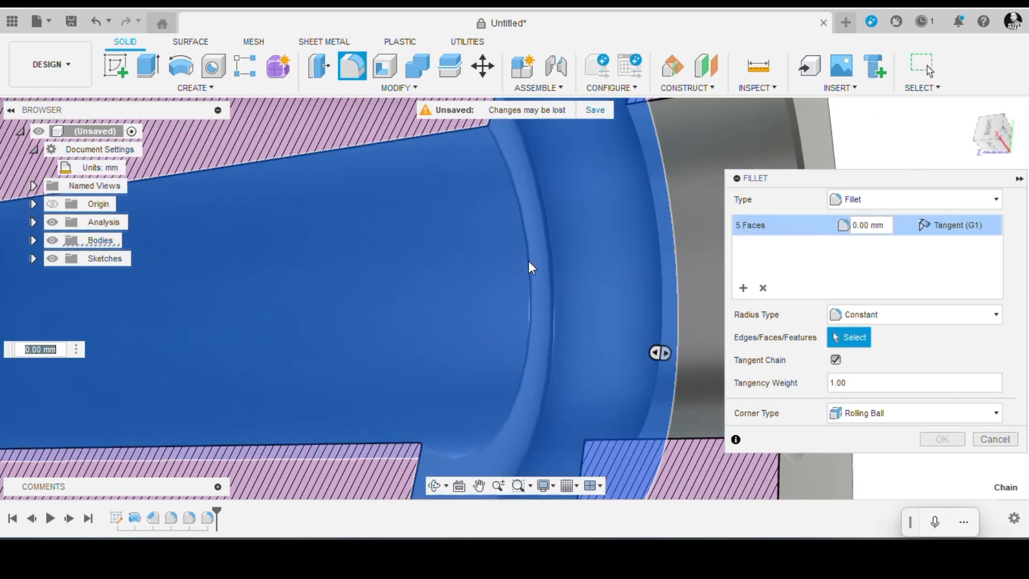
left_click(763, 288)
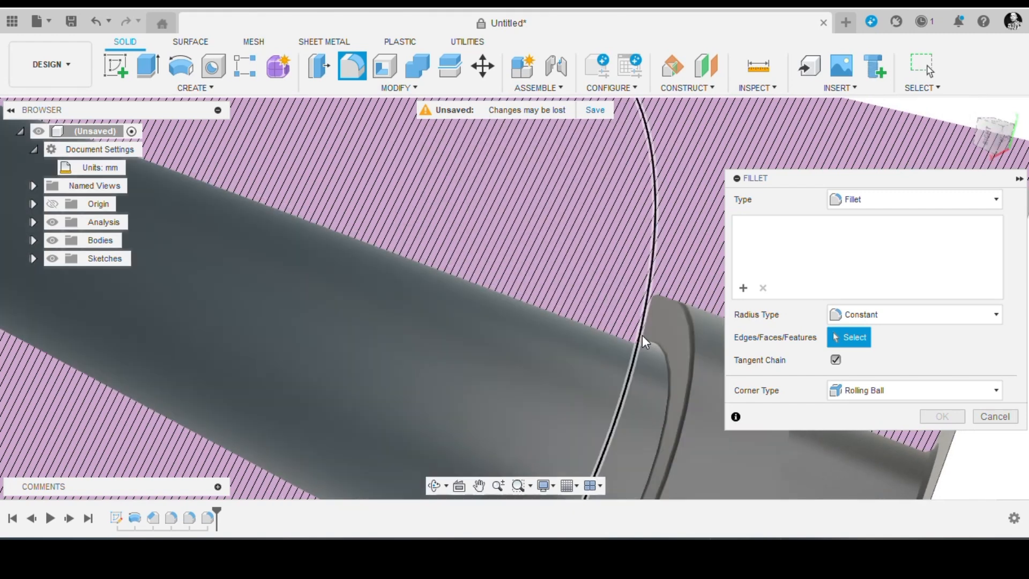
left_click(989, 417)
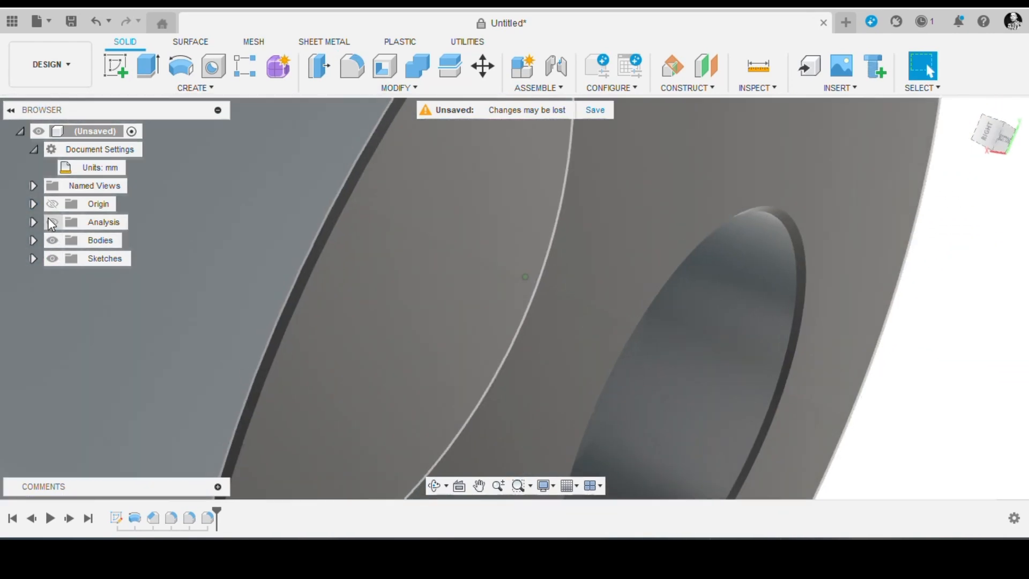
left_click(352, 66)
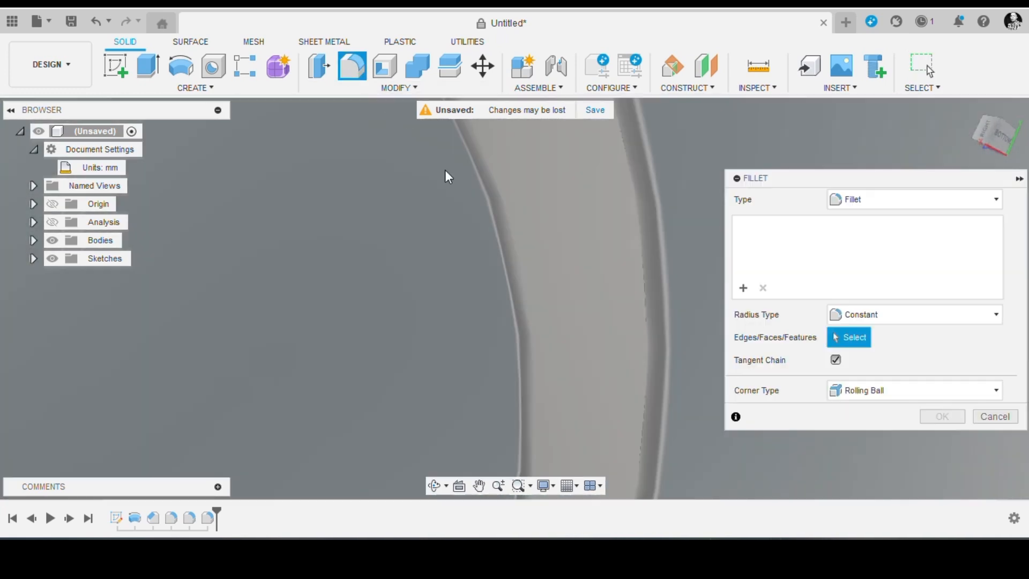
scroll(606, 291, "down", 6)
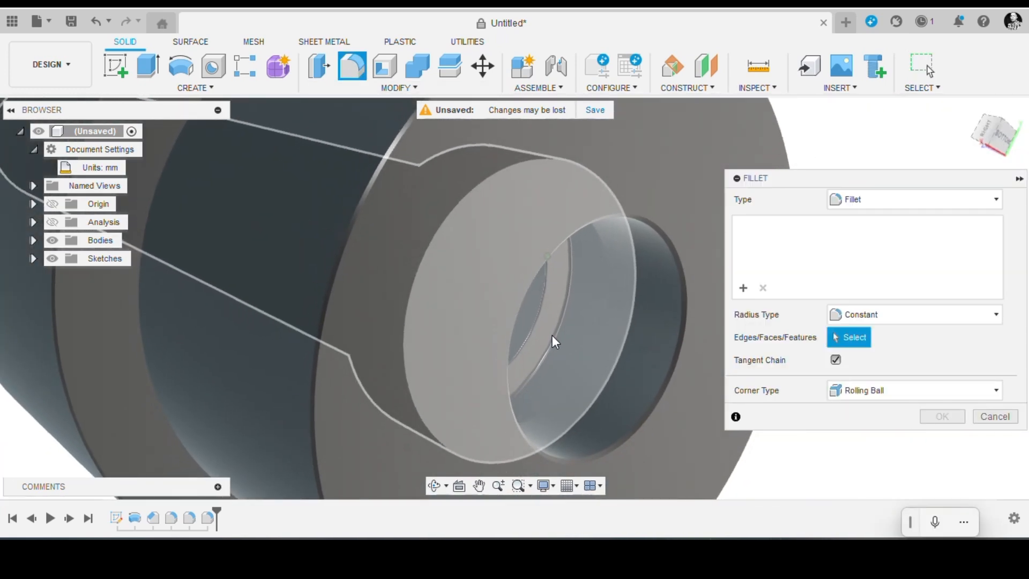
middle_click_drag(551, 336, 500, 349, "shift")
scroll(528, 303, "up", 4)
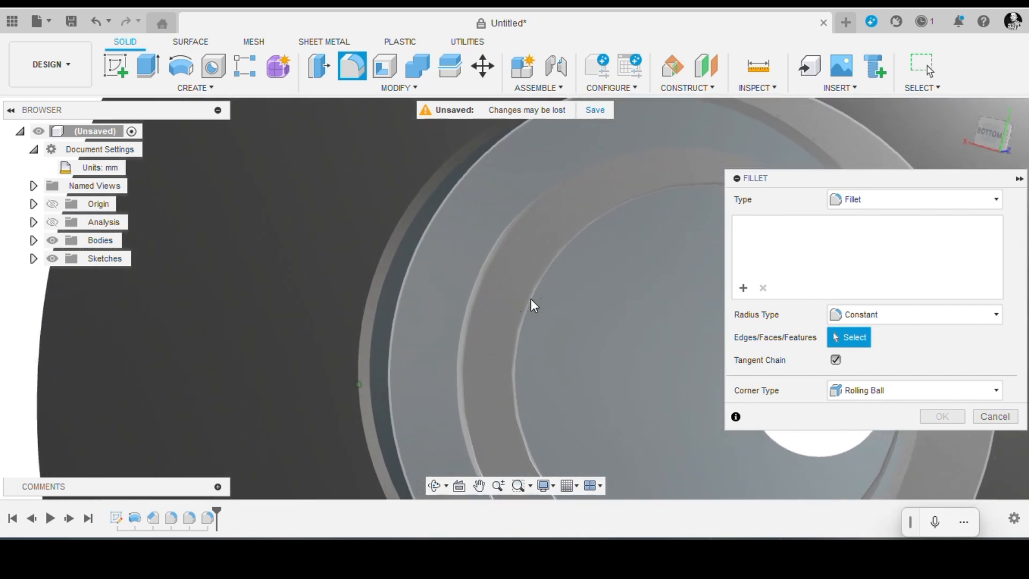
middle_click_drag(568, 285, 543, 275, "shift")
left_click(542, 275)
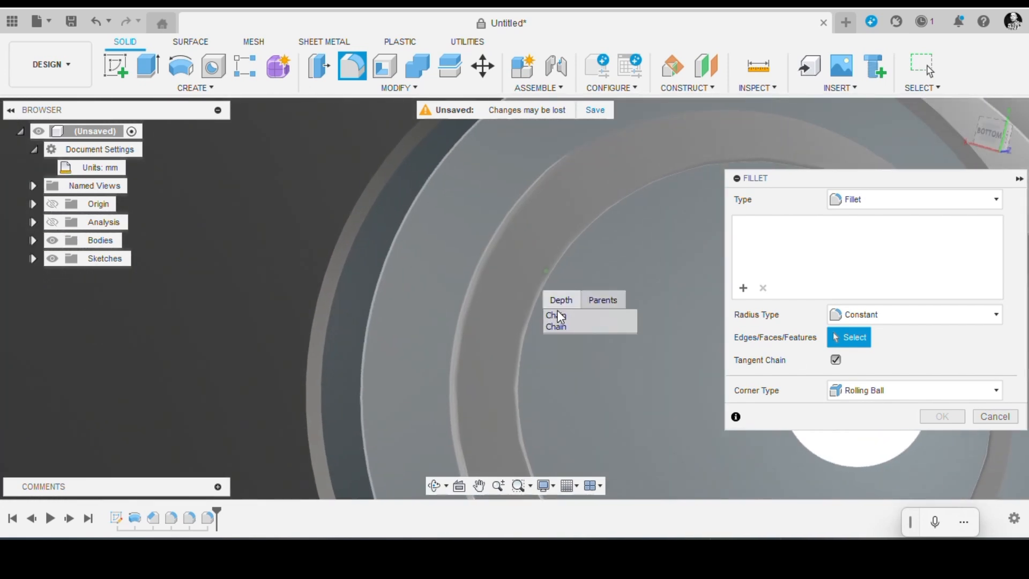
left_click(561, 320)
scroll(590, 329, "down", 6)
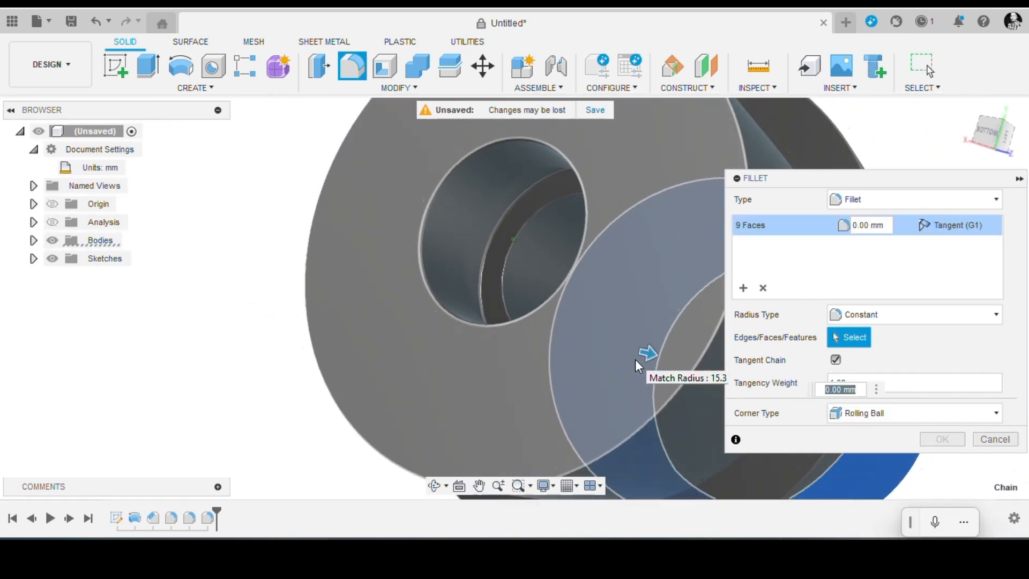
left_click(995, 440)
middle_click_drag(744, 344, 812, 426, "shift")
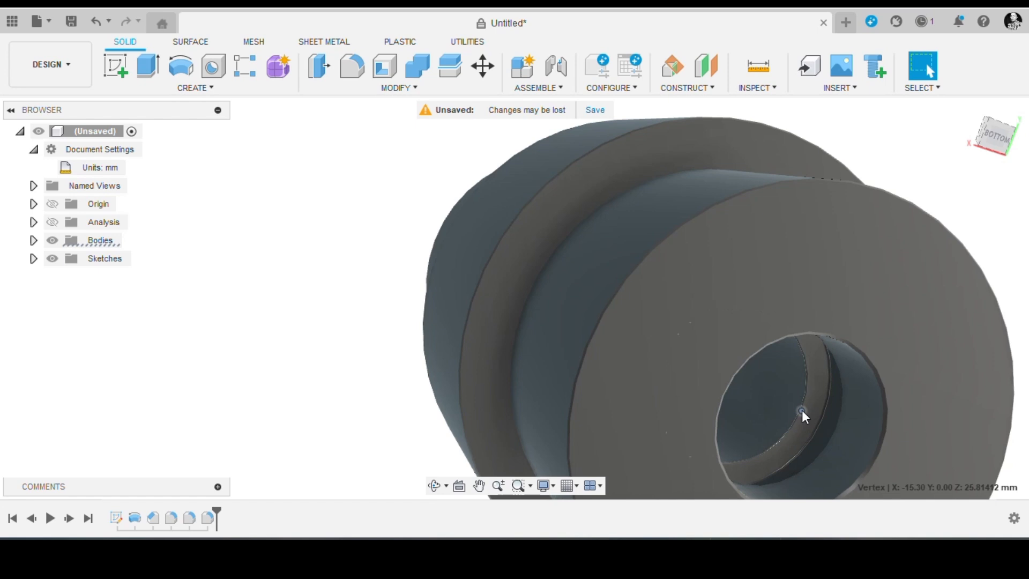
right_click(801, 411)
left_click(803, 365)
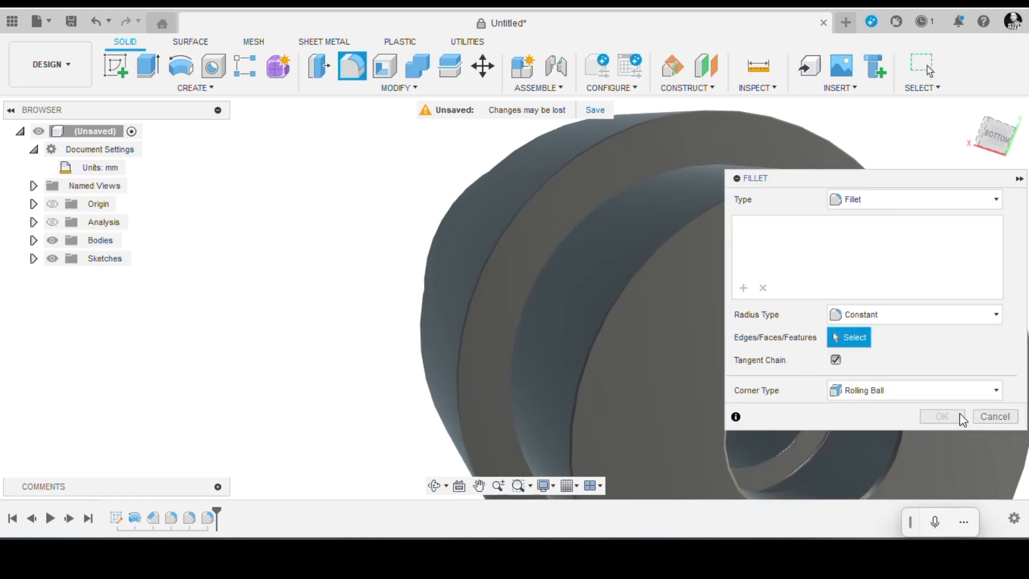
left_click(987, 417)
Step: Apply a shiny metallic appearance to the shaft's outer faces
mouse_move(985, 415)
middle_mouse_down("shift")
mouse_move(399, 245)
mouse_move(521, 230)
mouse_move(536, 240)
mouse_move(525, 266)
mouse_move(561, 314)
mouse_move(487, 272)
middle_mouse_up("shift")
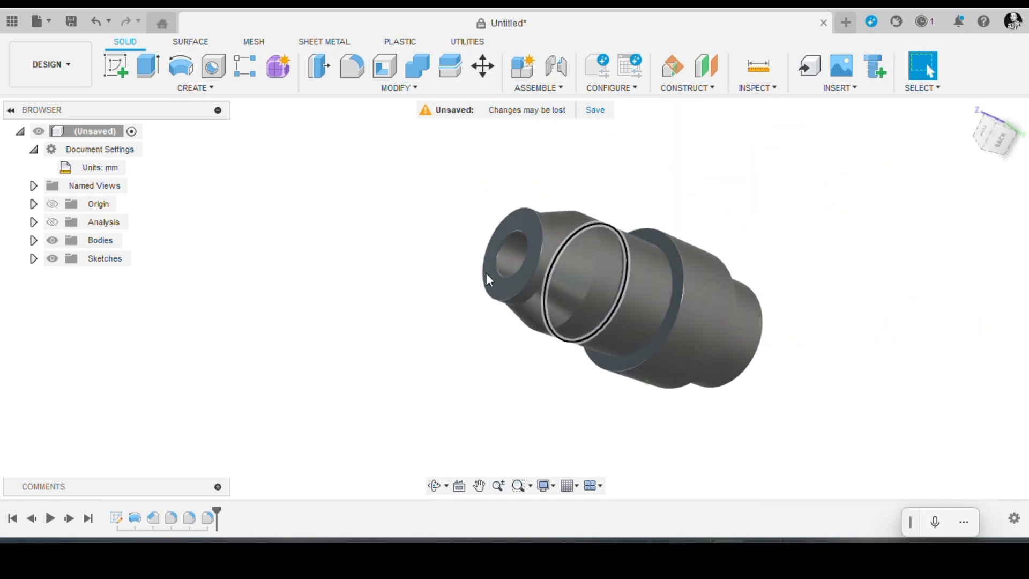
right_click(524, 259)
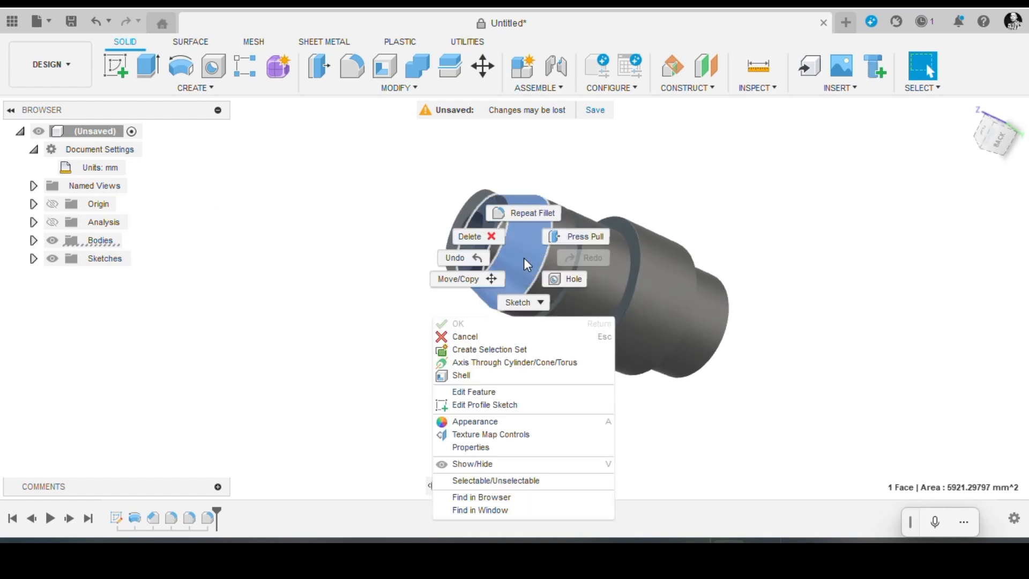
left_click(502, 422)
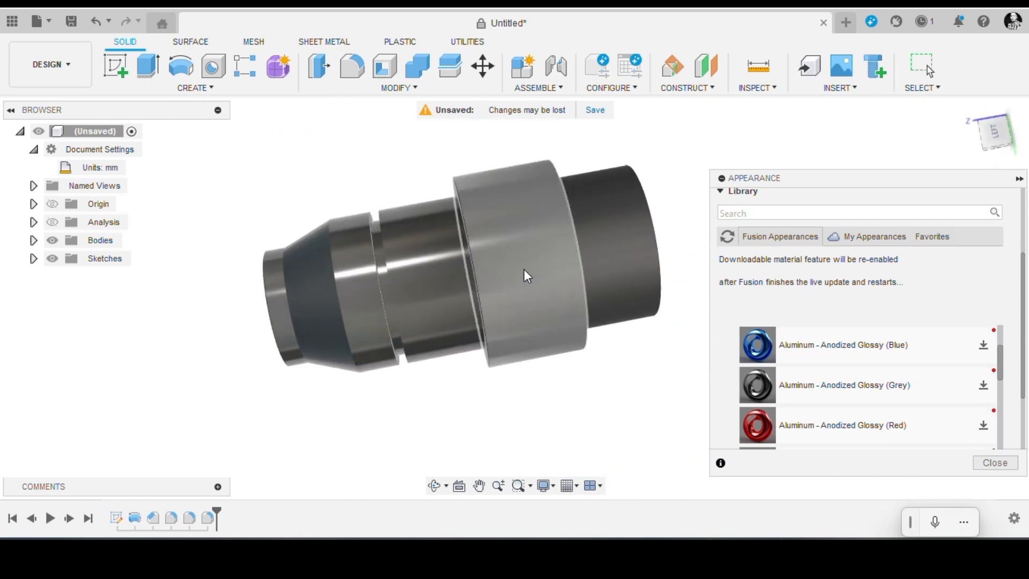
left_click(995, 463)
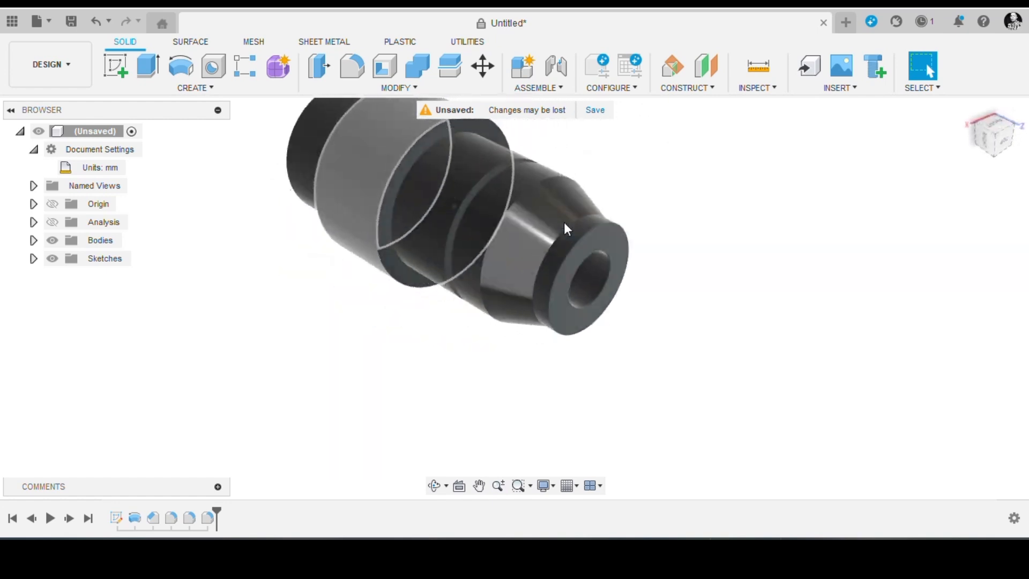
Step: Start an inspection analysis of the shaft
left_click(760, 88)
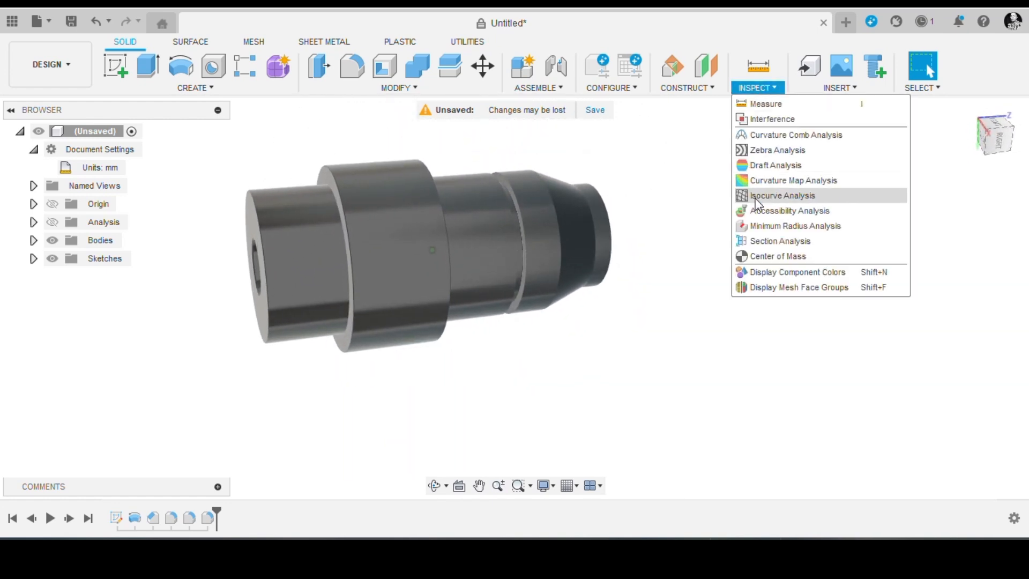